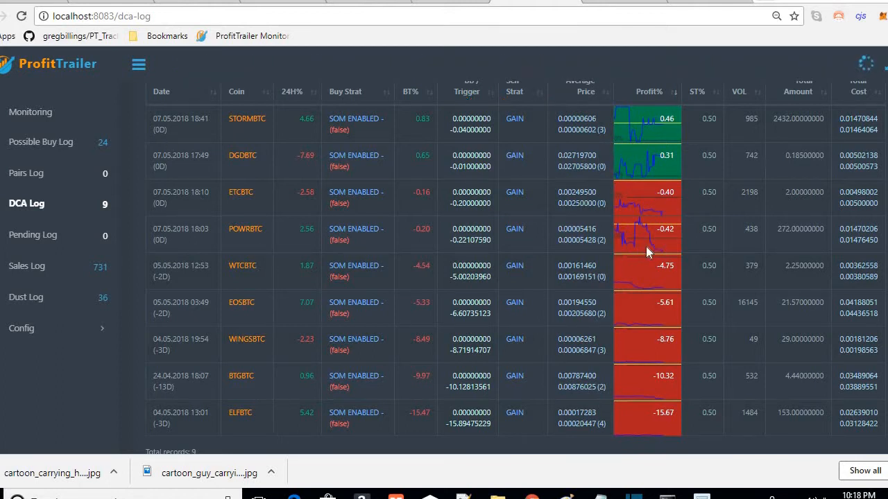
# Step: Open the PAIRS configuration file of the bot running on localhost:8085
pyautogui.click(27, 267)
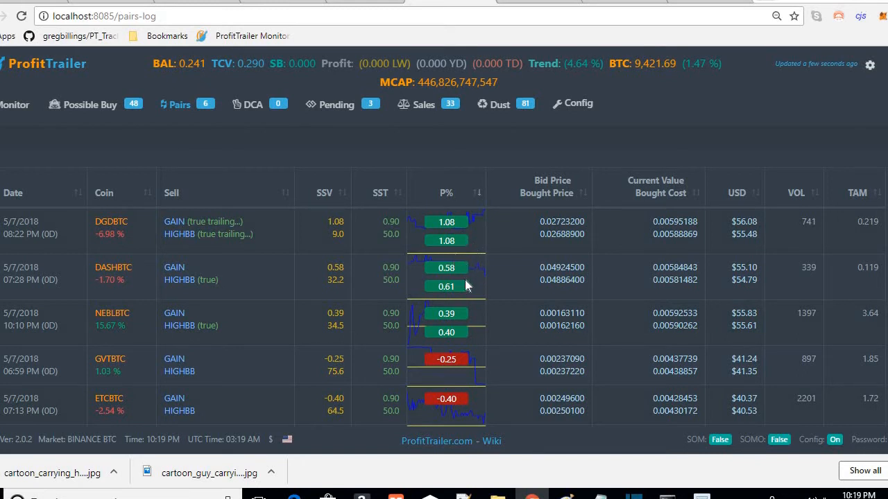
pyautogui.click(570, 104)
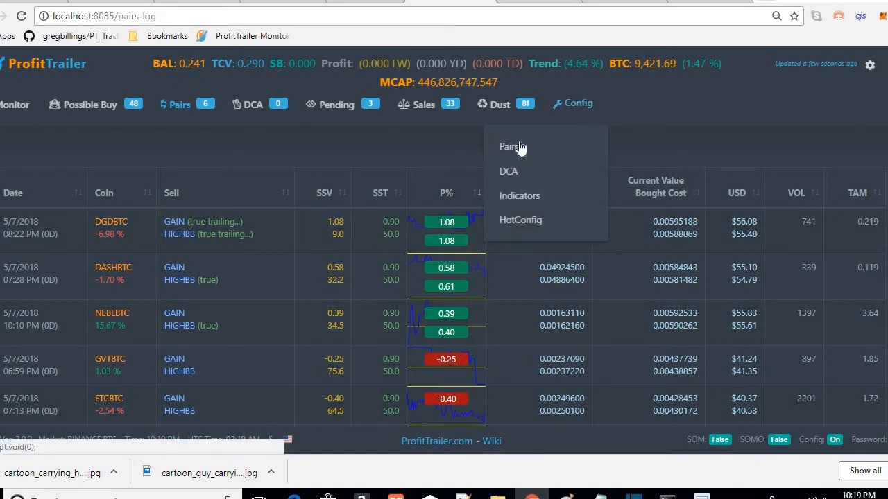
pyautogui.click(510, 147)
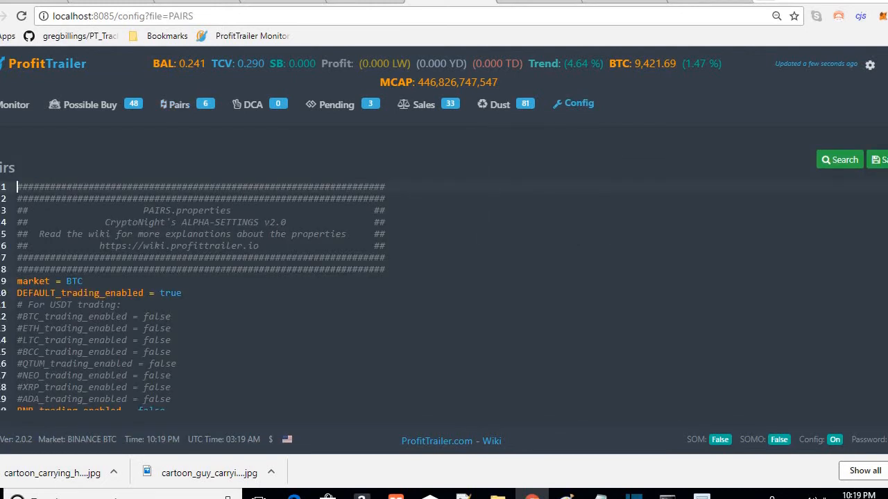
# Step: Examine the PAIRS settings from the trading-enabled lines down to DEFAULT_stop_loss_trigger
pyautogui.scroll(-3, 216, 269)
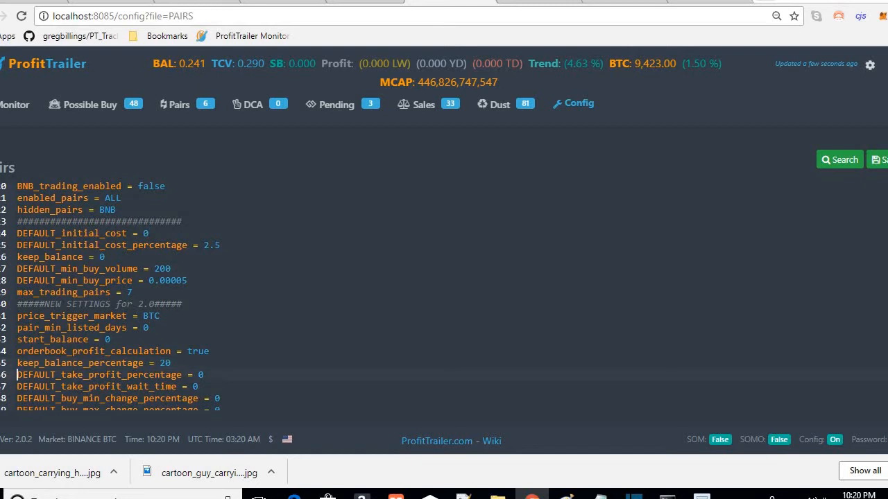
pyautogui.press('Down')
pyautogui.press('Down')
pyautogui.press('Down')
pyautogui.press('Down')
pyautogui.press('Down')
pyautogui.press('Down')
pyautogui.press('Down')
pyautogui.press('Down')
pyautogui.press('Down')
pyautogui.press('Down')
pyautogui.press('Down')
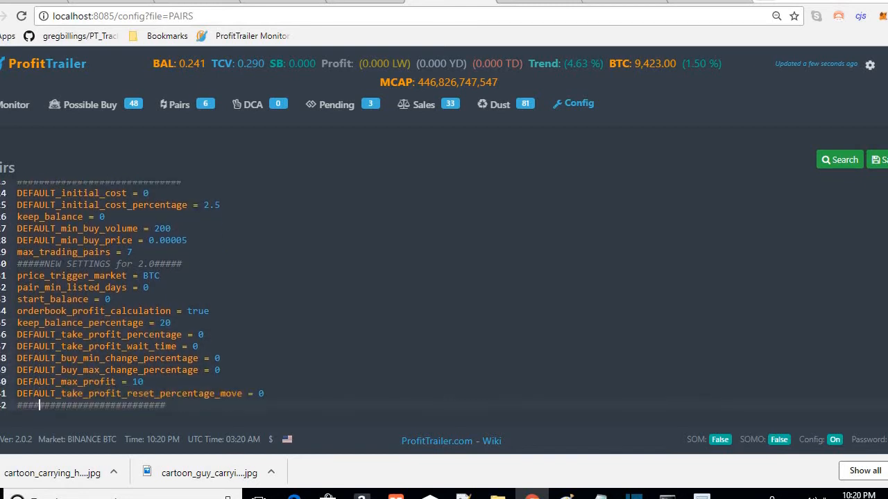
pyautogui.press('Down')
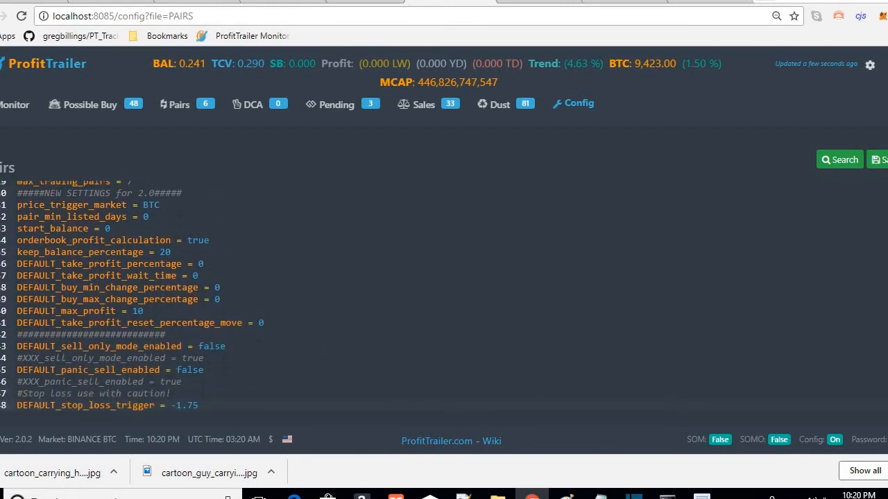
# Step: Save the PAIRS configuration with orderbook_profit_calculation set to false, and return to the pairs log
pyautogui.press('Up')
pyautogui.press('Up')
pyautogui.press('Up')
pyautogui.press('Up')
pyautogui.press('Up')
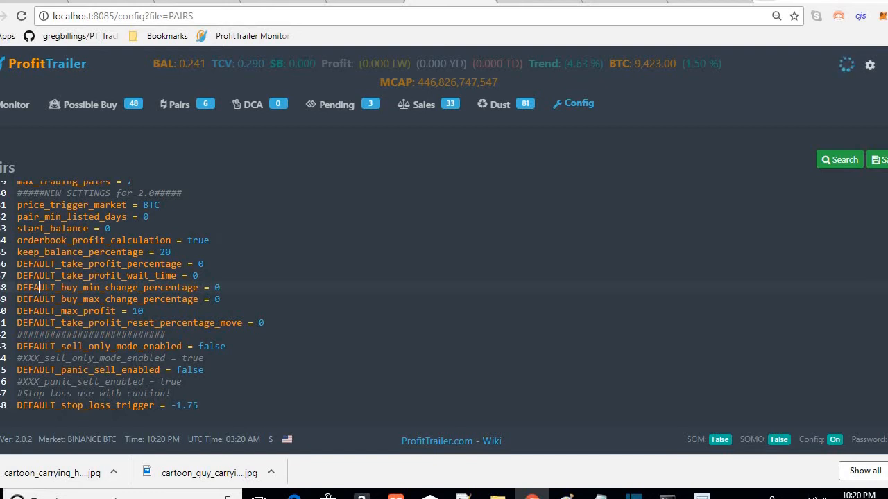
pyautogui.click(510, 241)
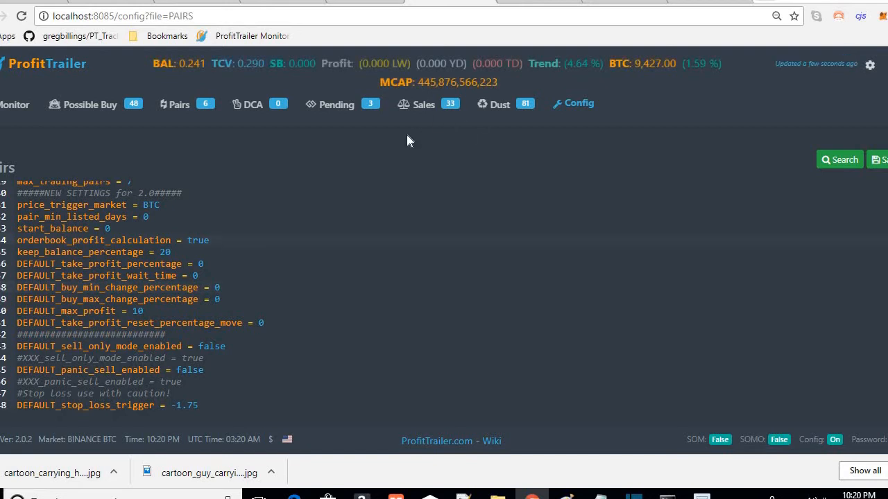
pyautogui.moveTo(210, 240); pyautogui.dragTo(187, 240)
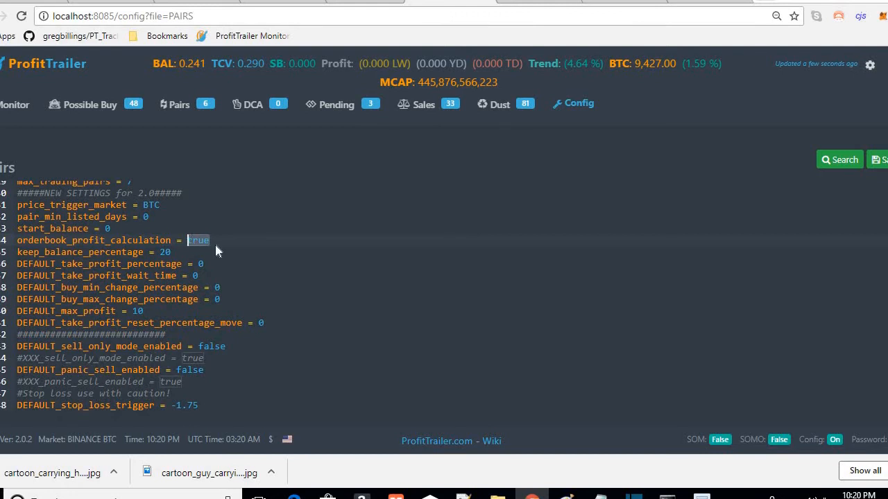
pyautogui.write('fals')
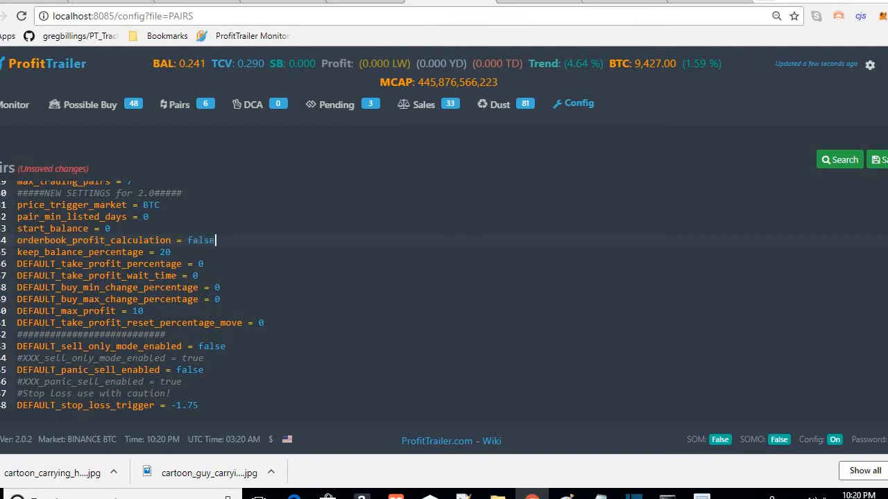
pyautogui.click(875, 160)
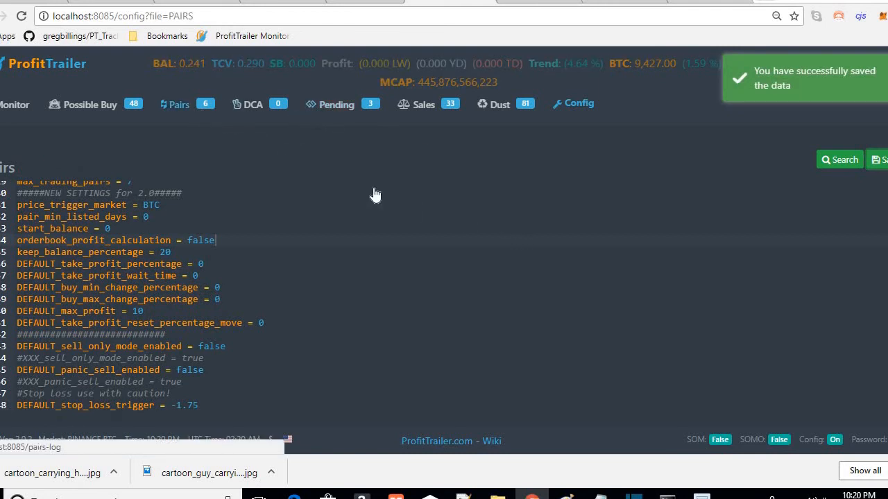
pyautogui.click(181, 111)
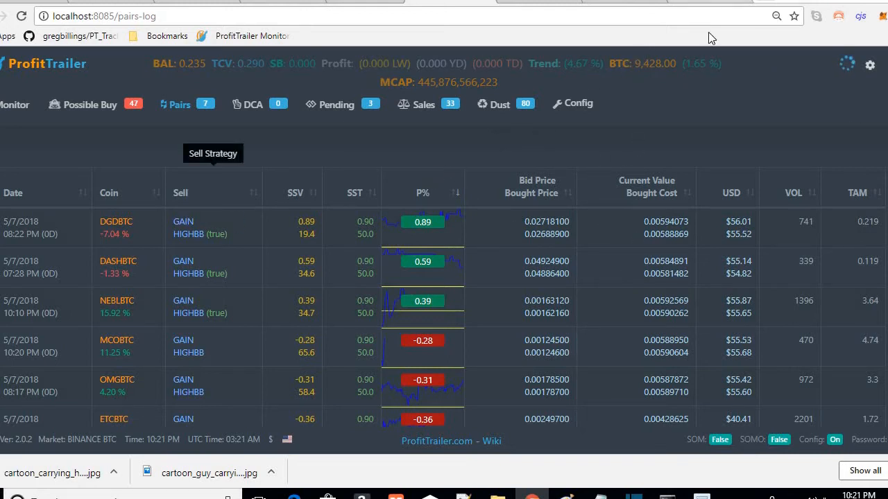
# Step: View the PT Feeder product page on Crypto Profit Bot, and switch to the settings notes in Notepad++
pyautogui.click(715, 3)
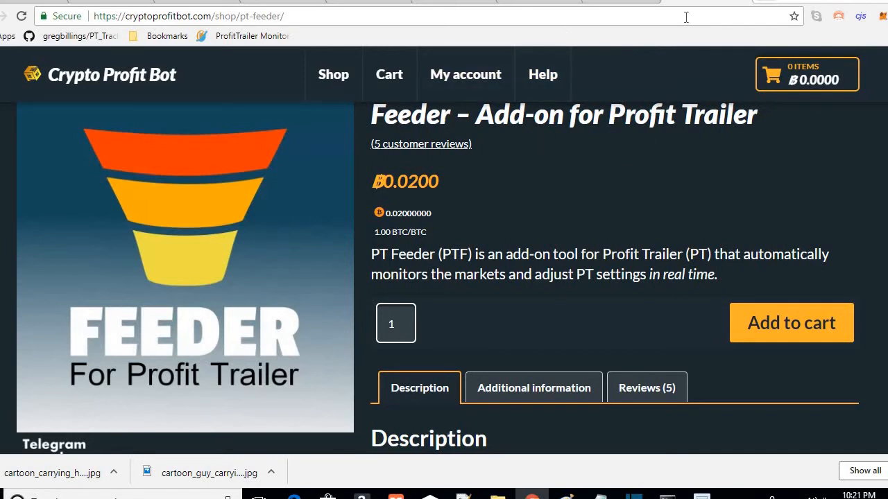
pyautogui.hotkey('alt', 'Tab')
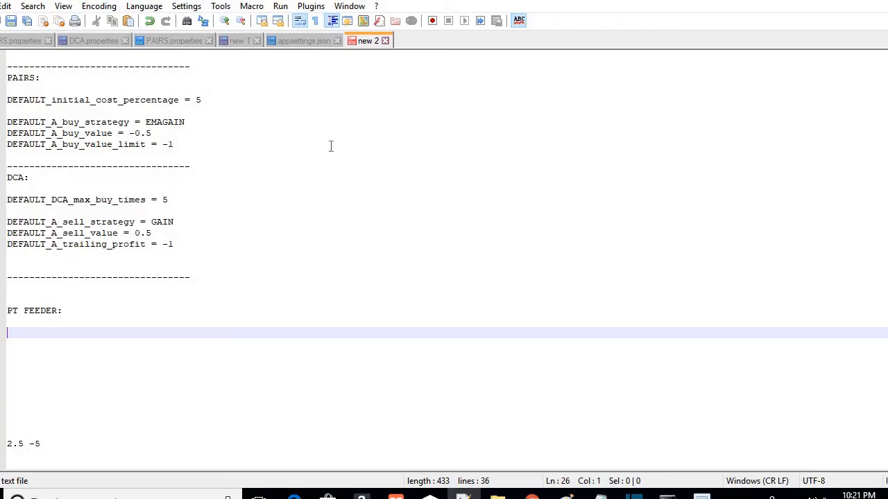
pyautogui.click(305, 322)
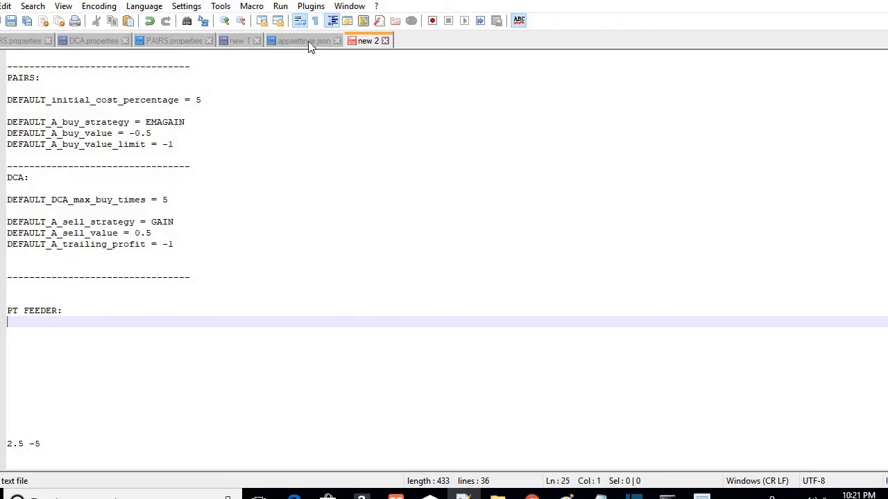
# Step: Switch to File Explorer and look at the appsettings and hostsettings files in the pt-feeder config folder
pyautogui.click(489, 46)
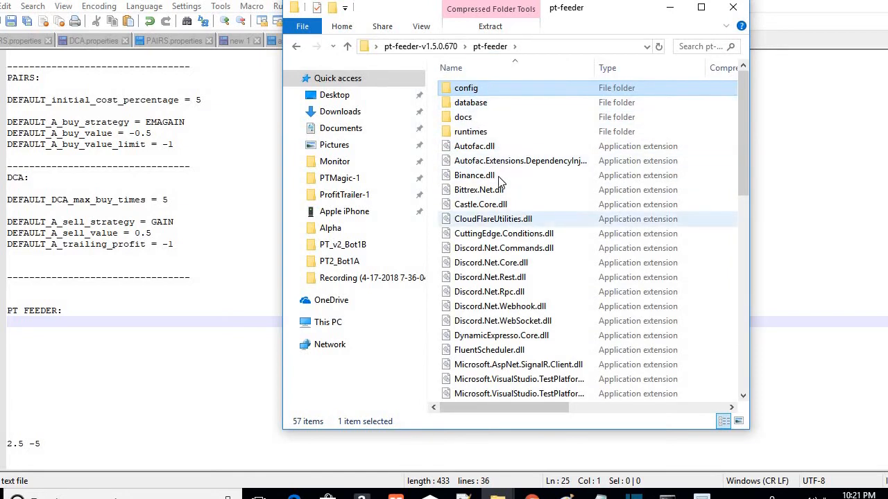
pyautogui.doubleClick(478, 96)
pyautogui.click(482, 88)
pyautogui.click(492, 104)
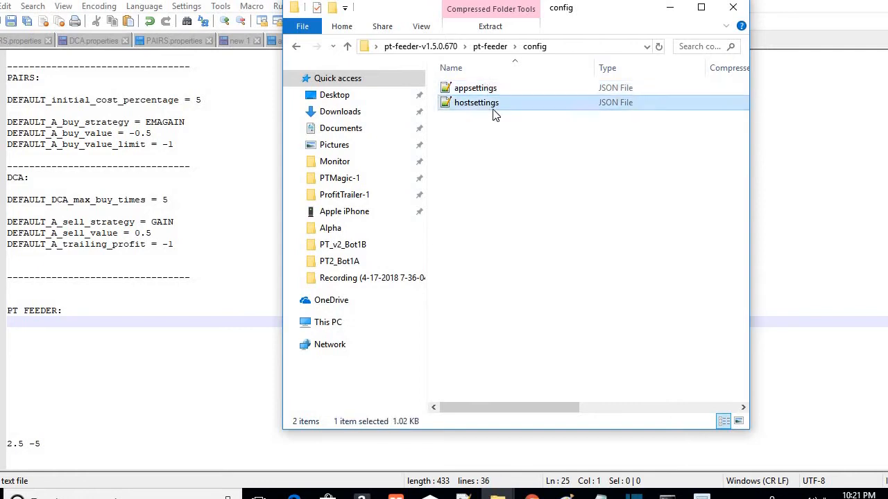
pyautogui.click(496, 89)
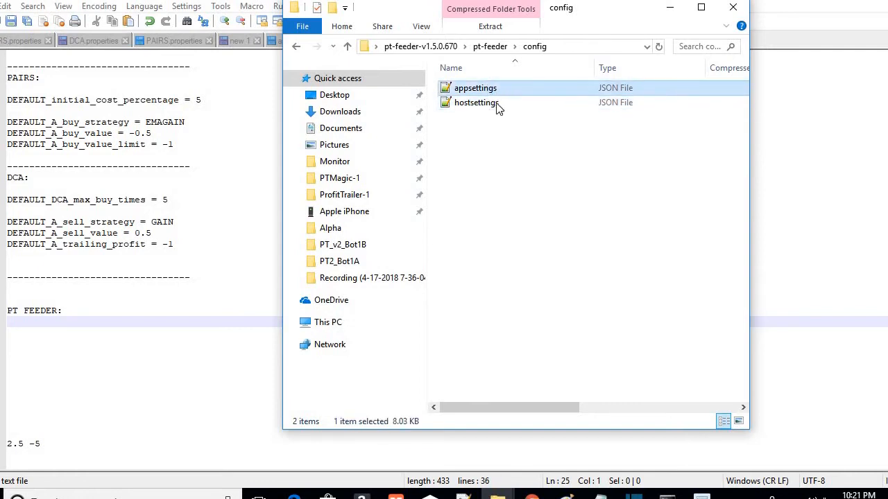
pyautogui.click(497, 104)
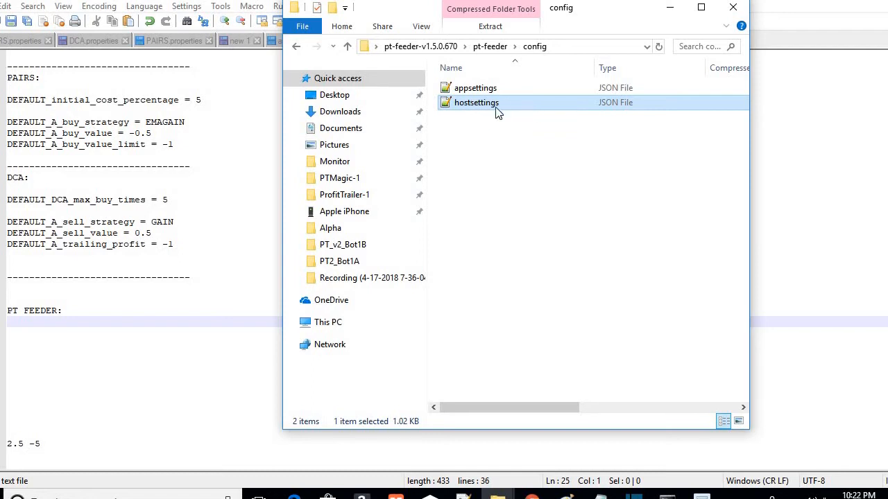
pyautogui.click(495, 91)
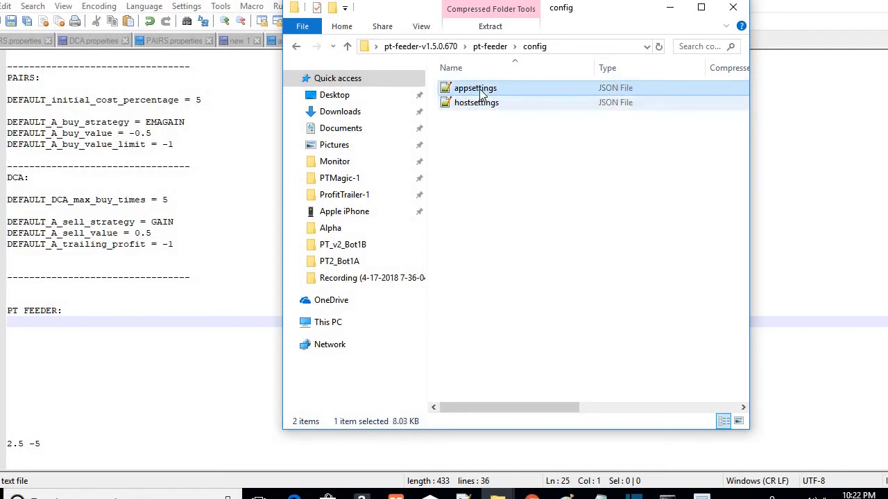
# Step: Switch to appsettings.json in Notepad++ and look through its PtFeeder and Common sections
pyautogui.click(200, 166)
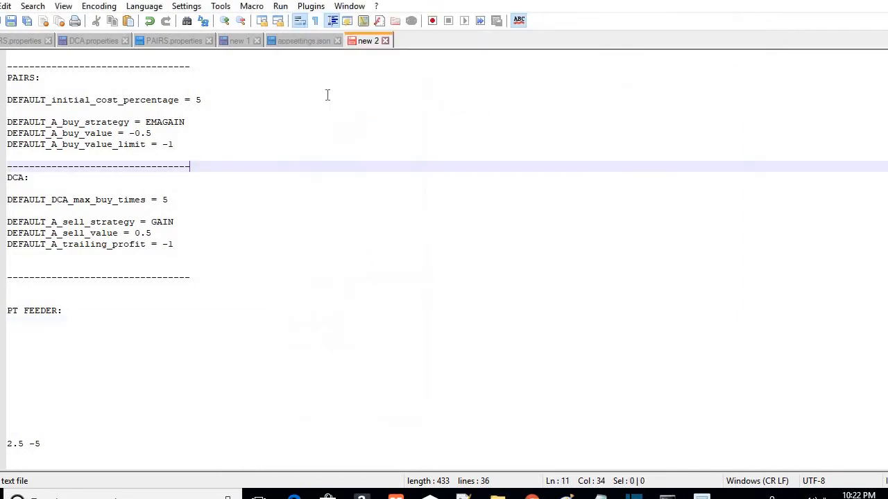
pyautogui.click(305, 42)
pyautogui.scroll(9, 384, 217)
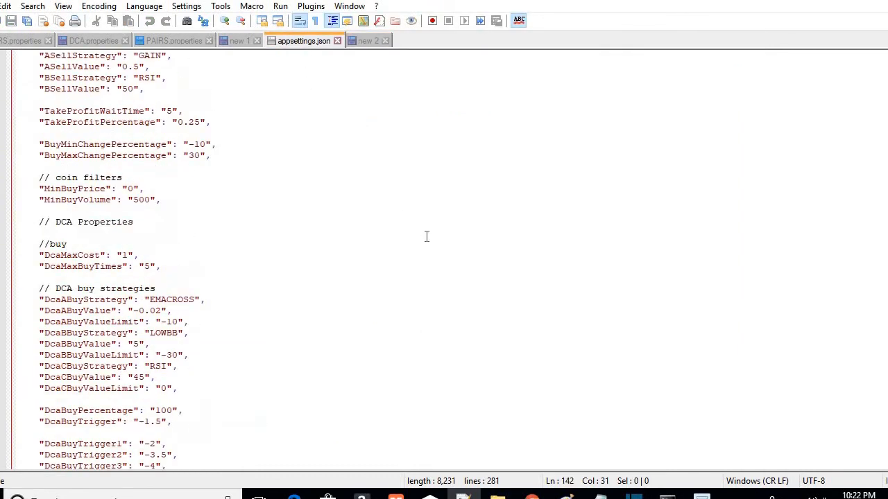
pyautogui.scroll(20, 427, 236)
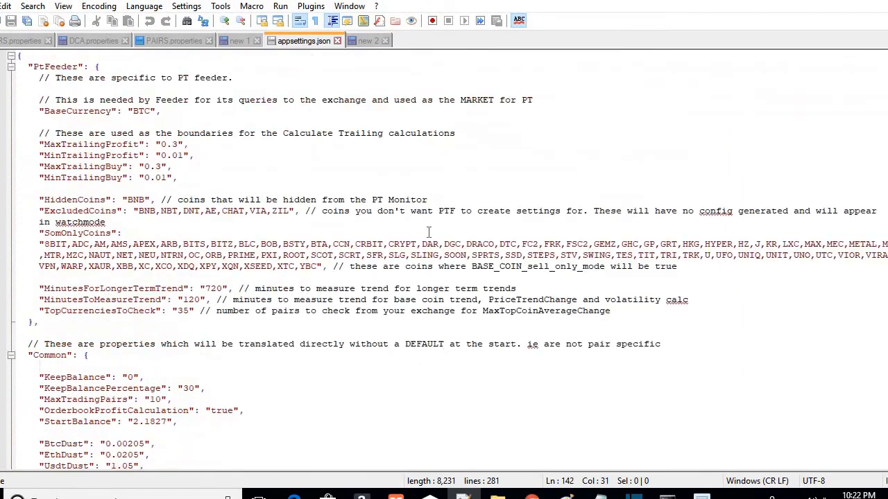
pyautogui.scroll(-7, 271, 150)
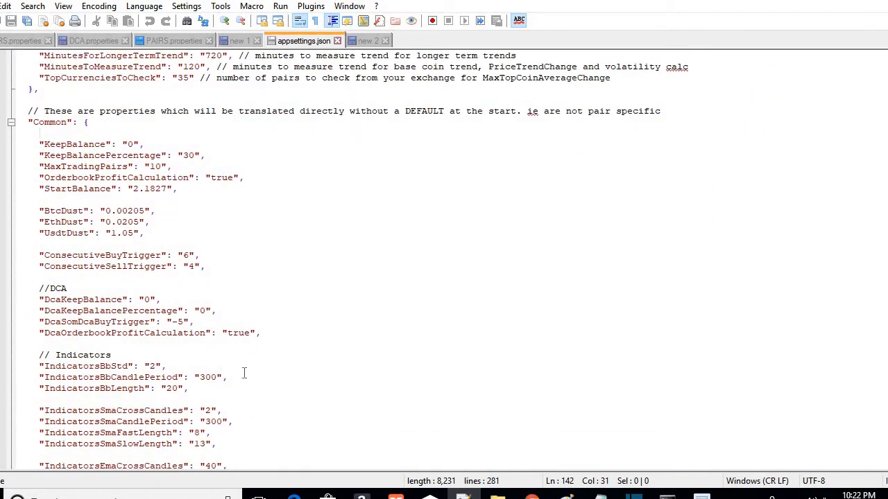
# Step: Examine KeepBalancePercentage, MaxTradingPairs, StartBalance and OrderbookProfitCalculation in the Common section of appsettings.json
pyautogui.click(69, 155)
pyautogui.moveTo(46, 156); pyautogui.dragTo(161, 157)
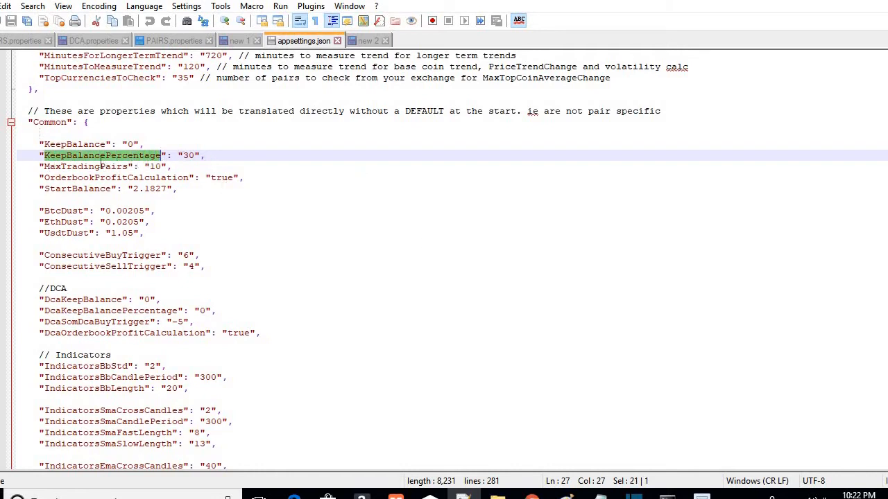
pyautogui.moveTo(129, 166); pyautogui.dragTo(48, 167)
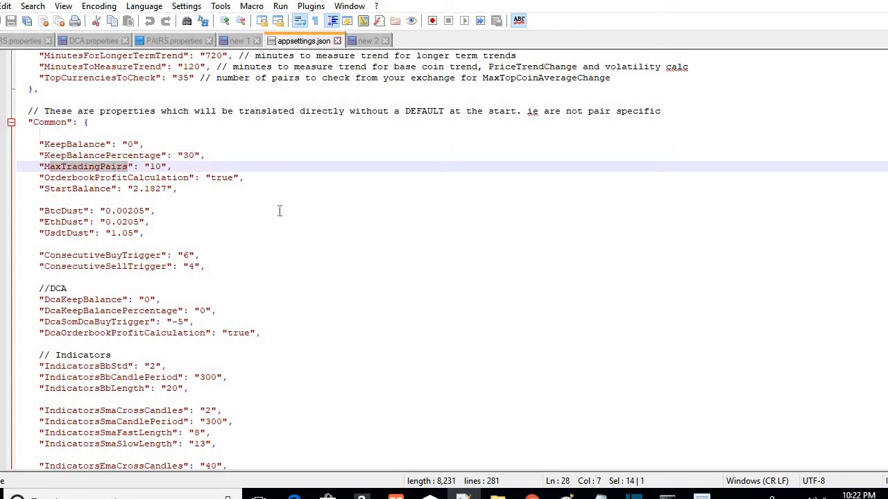
pyautogui.click(94, 189)
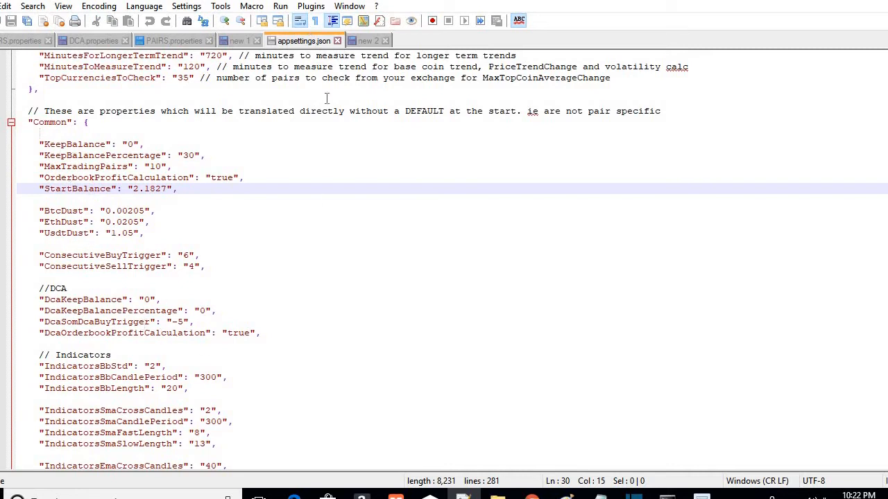
pyautogui.click(72, 178)
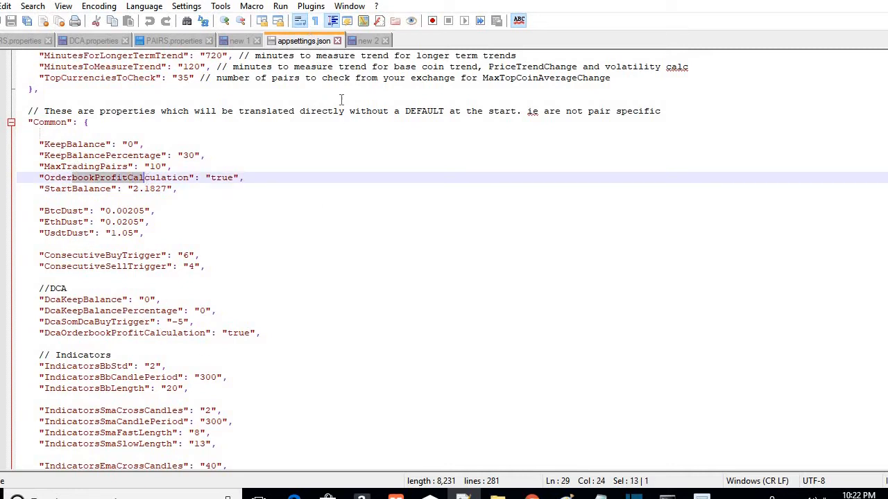
# Step: Return to the "new 2" notes and review the PAIRS and DCA setting blocks above the PT FEEDER heading
pyautogui.click(365, 41)
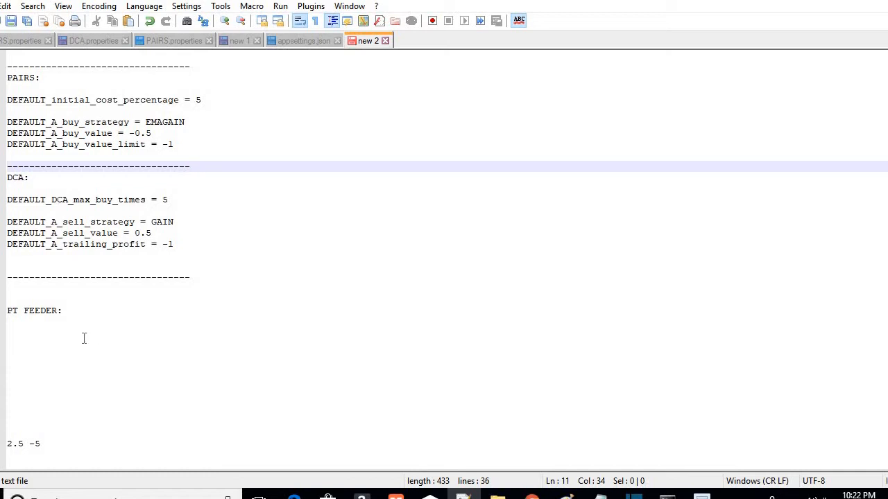
pyautogui.click(54, 333)
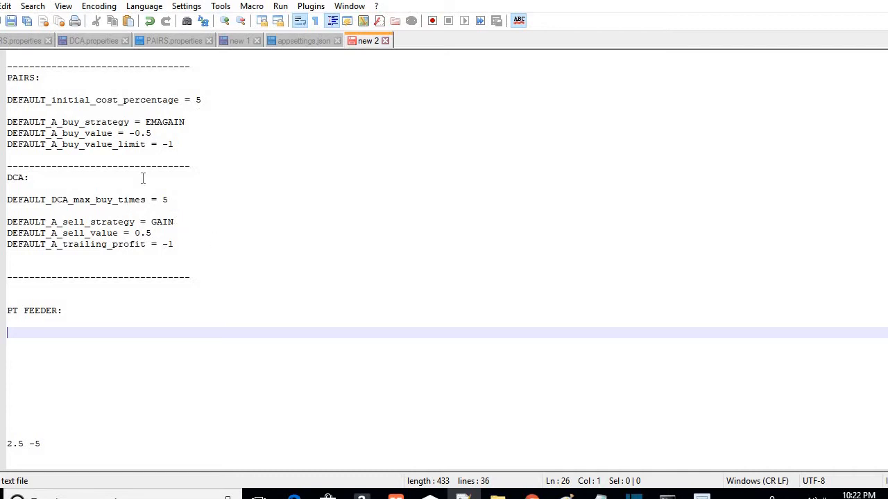
pyautogui.click(120, 122)
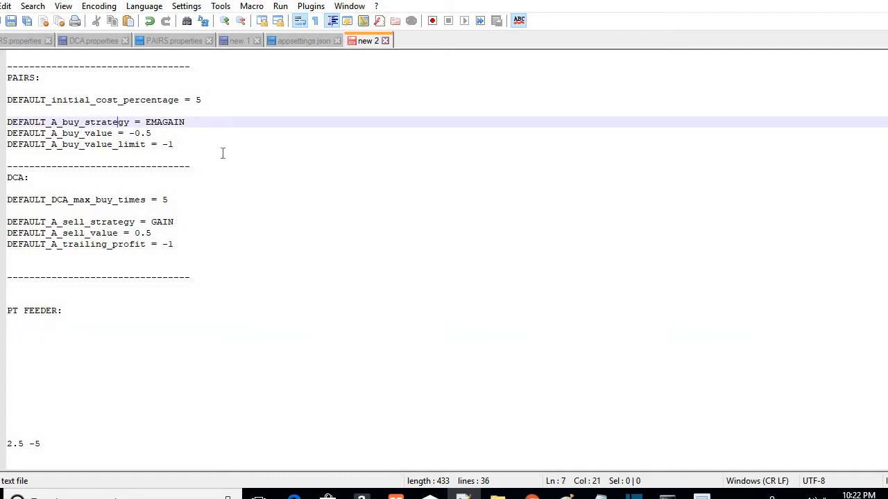
pyautogui.click(52, 73)
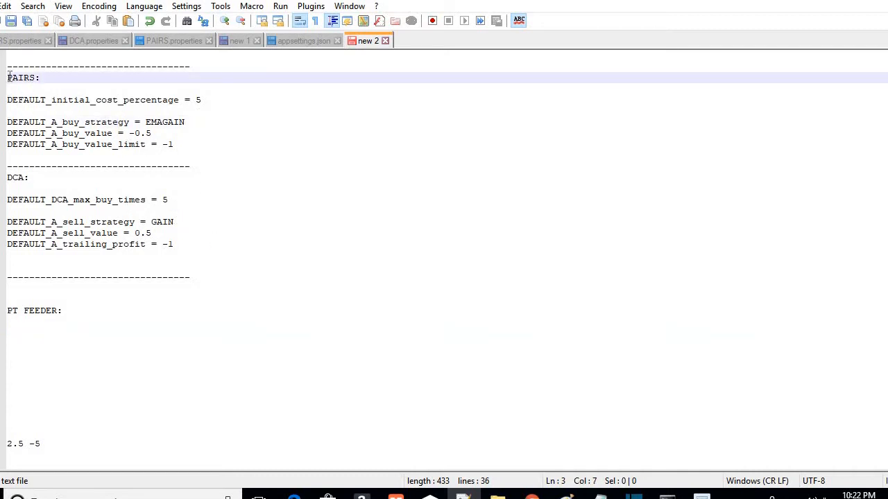
pyautogui.moveTo(7, 77); pyautogui.dragTo(51, 100)
pyautogui.moveTo(147, 115); pyautogui.dragTo(182, 144)
pyautogui.click(9, 155)
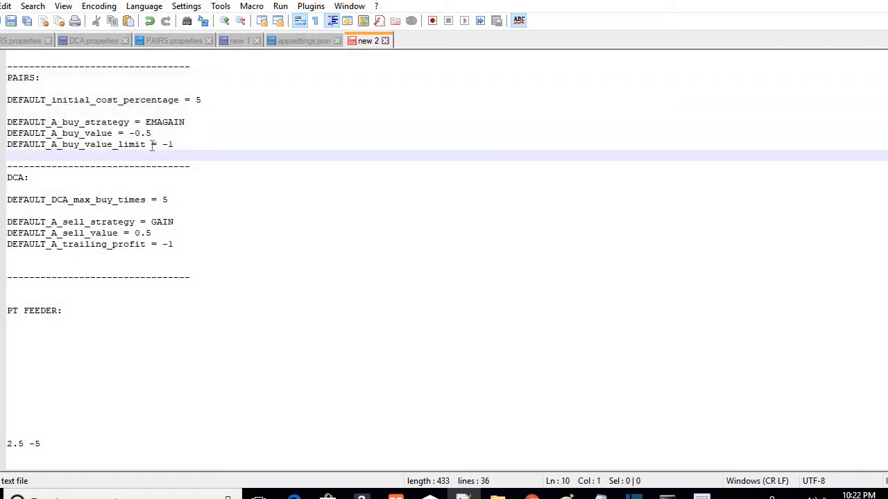
pyautogui.moveTo(23, 191); pyautogui.dragTo(141, 259)
pyautogui.click(139, 260)
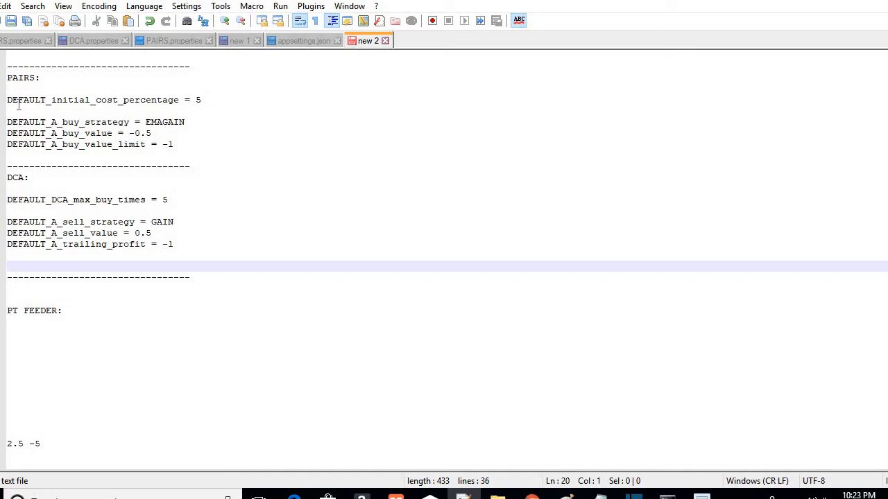
# Step: Highlight the DEFAULT_initial_cost_percentage value in the PAIRS block of the notes
pyautogui.moveTo(51, 99); pyautogui.dragTo(201, 99)
pyautogui.click(200, 99)
pyautogui.hotkey('shift', 'Left')
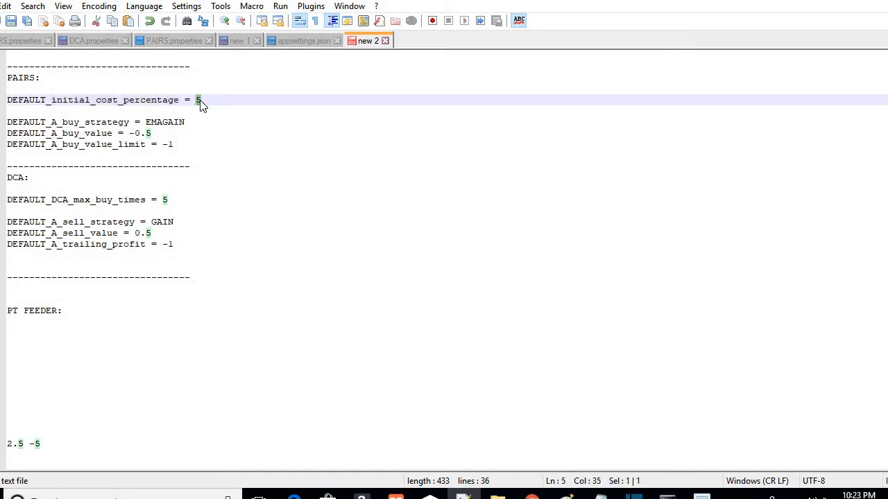
# Step: Set DEFAULT_initial_cost_percentage in the PAIRS block of the notes to 2.5
pyautogui.write('2.5')
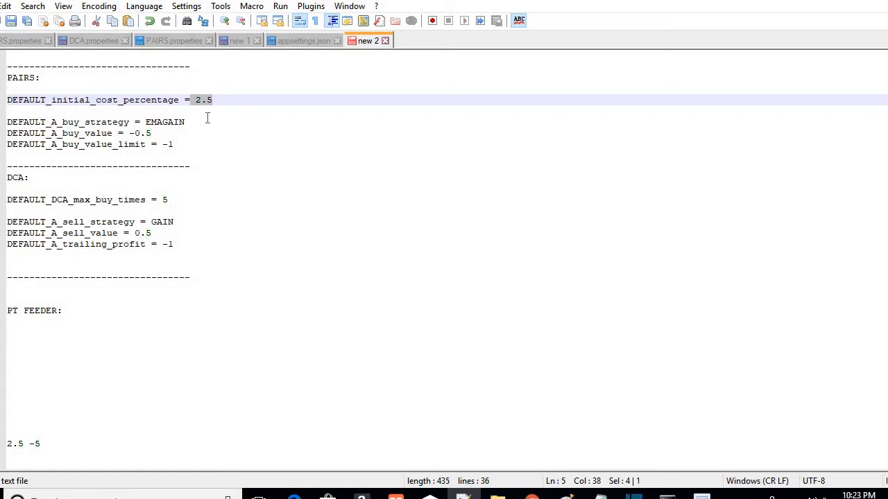
pyautogui.click(212, 111)
# Step: Examine the buy strategy, buy value and buy value limit in the PAIRS block, and the max buy times and sell value under DCA
pyautogui.click(48, 129)
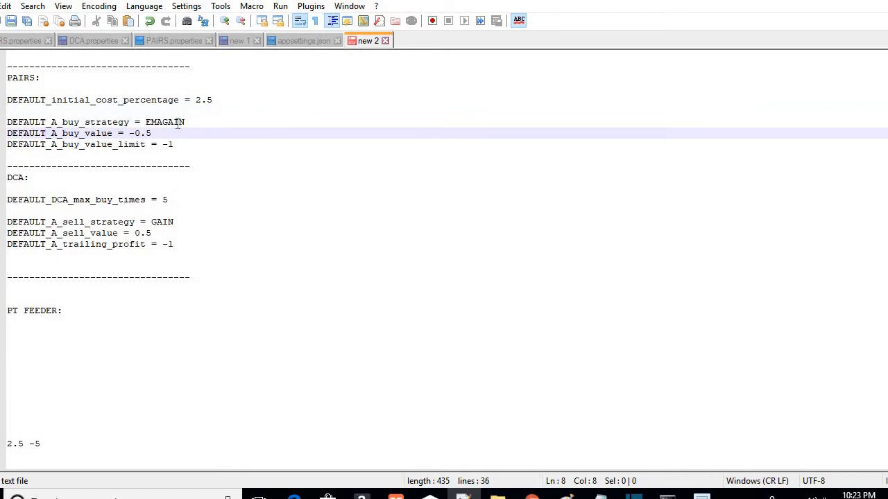
pyautogui.moveTo(184, 122); pyautogui.dragTo(123, 133)
pyautogui.click(67, 134)
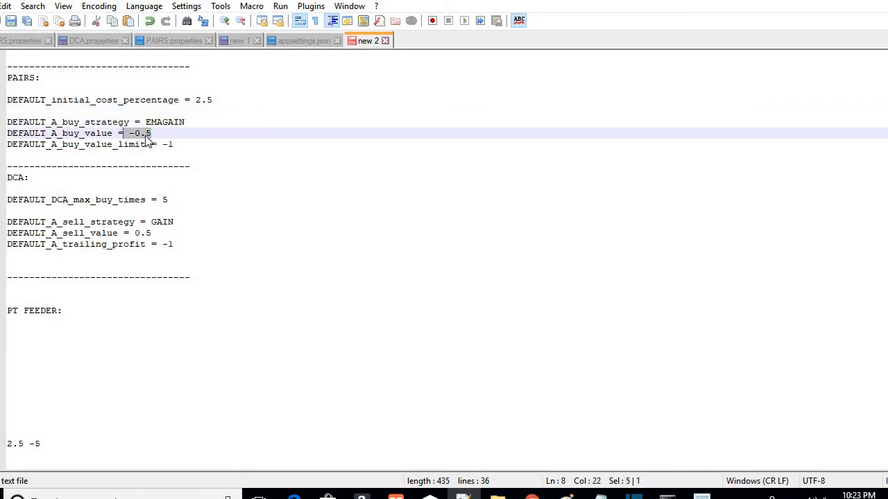
pyautogui.click(182, 144)
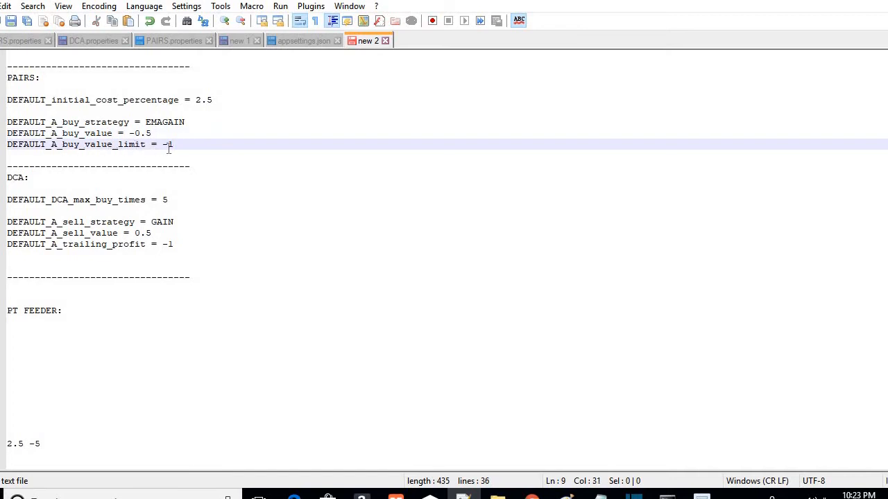
pyautogui.moveTo(178, 144); pyautogui.dragTo(158, 144)
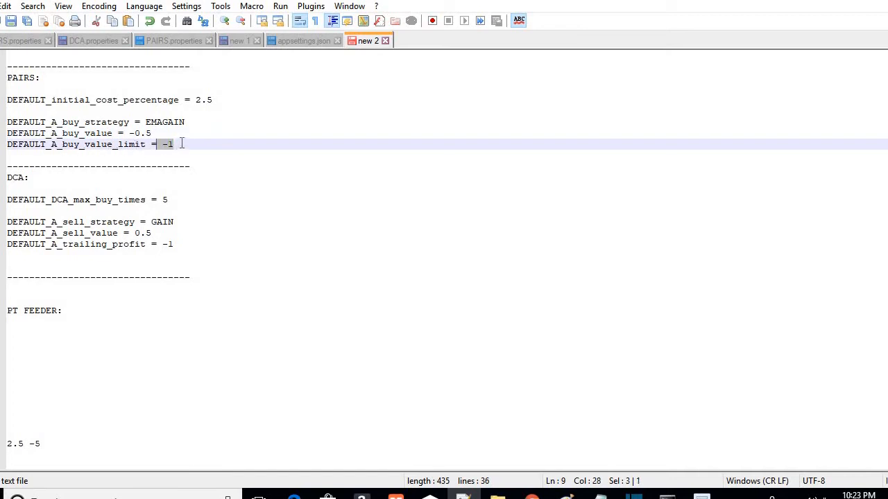
pyautogui.click(182, 143)
pyautogui.click(84, 99)
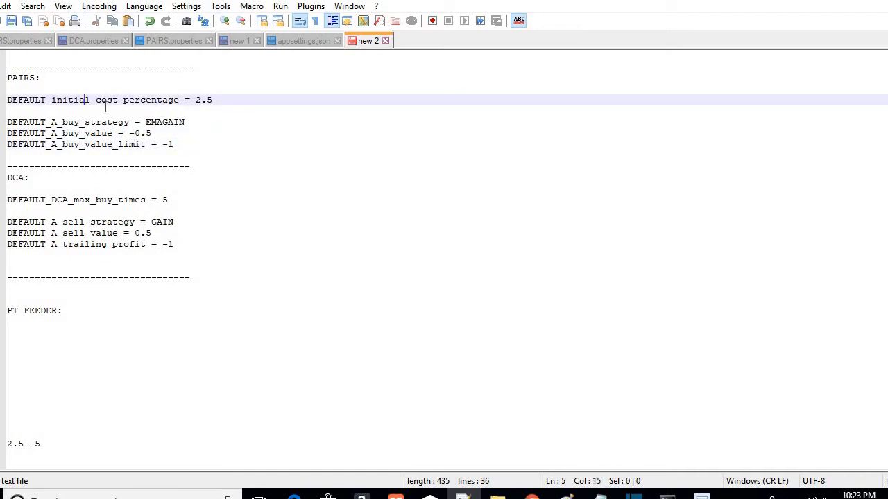
pyautogui.click(97, 179)
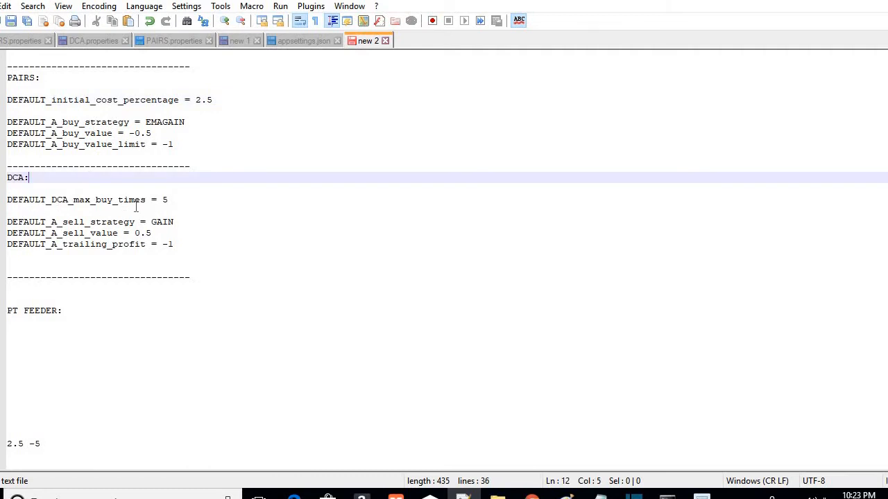
pyautogui.moveTo(160, 200); pyautogui.dragTo(177, 198)
pyautogui.click(137, 232)
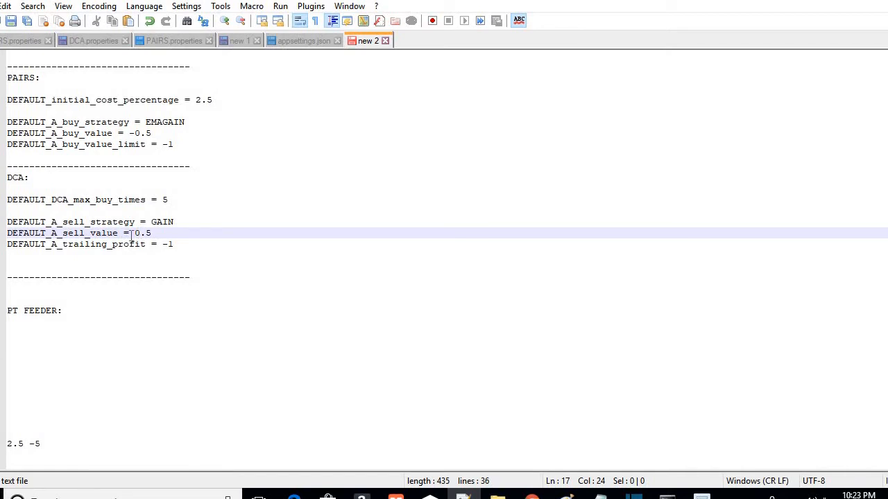
pyautogui.moveTo(135, 233); pyautogui.dragTo(151, 235)
pyautogui.click(162, 234)
# Step: Set DEFAULT_A_trailing_profit in the DCA block to -0.33
pyautogui.doubleClick(169, 245)
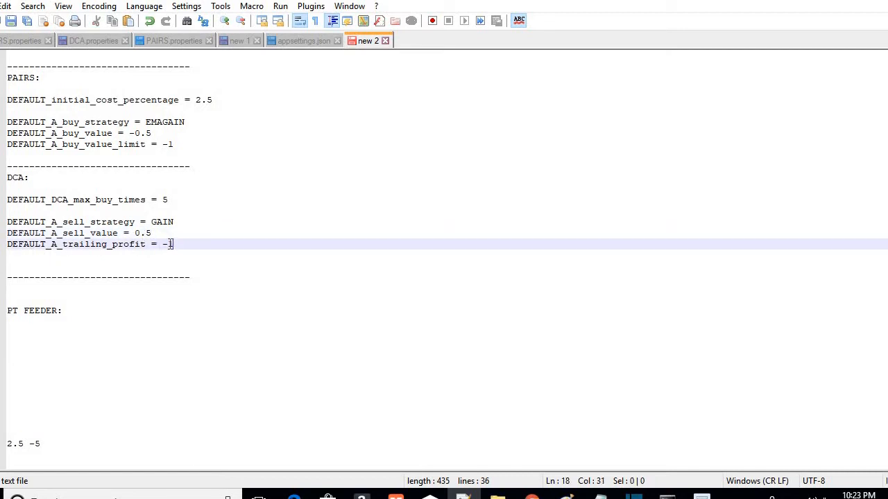
pyautogui.write('0.33')
pyautogui.click(155, 268)
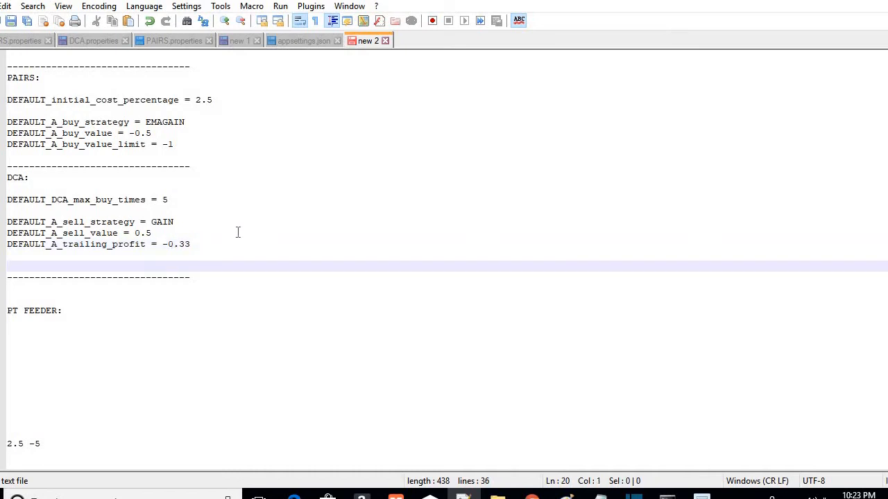
# Step: Write the condition "If -1.5 -- +1.5 (Sideways/Boring/regular)" below the PT FEEDER heading, leaving one blank line between them
pyautogui.click(149, 296)
pyautogui.click(68, 344)
pyautogui.click(54, 323)
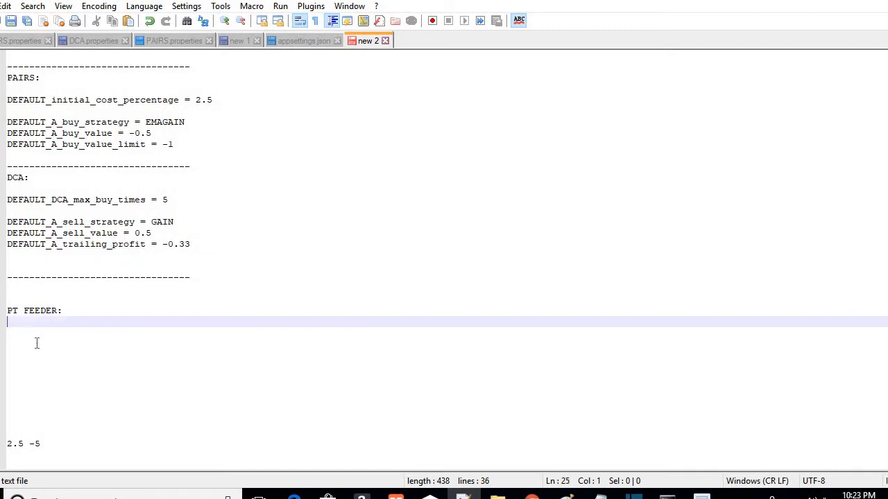
pyautogui.click(21, 342)
pyautogui.click(10, 333)
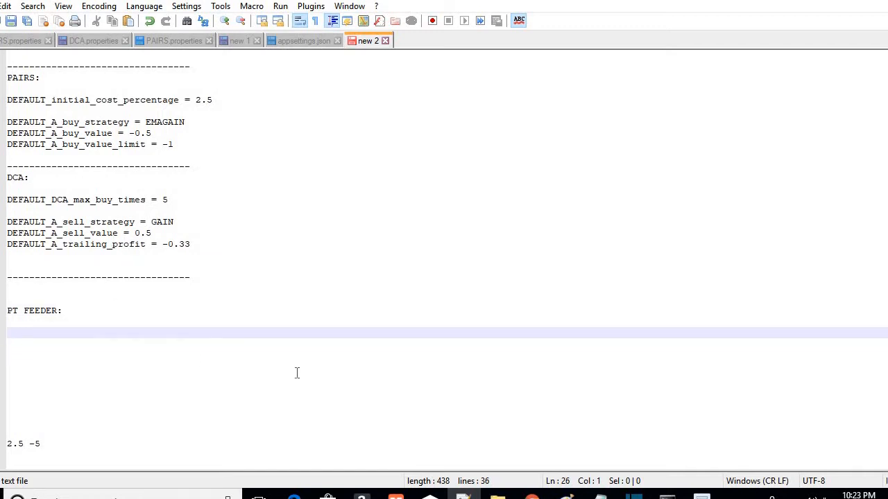
pyautogui.write('If -1.5 --+1.5 (')
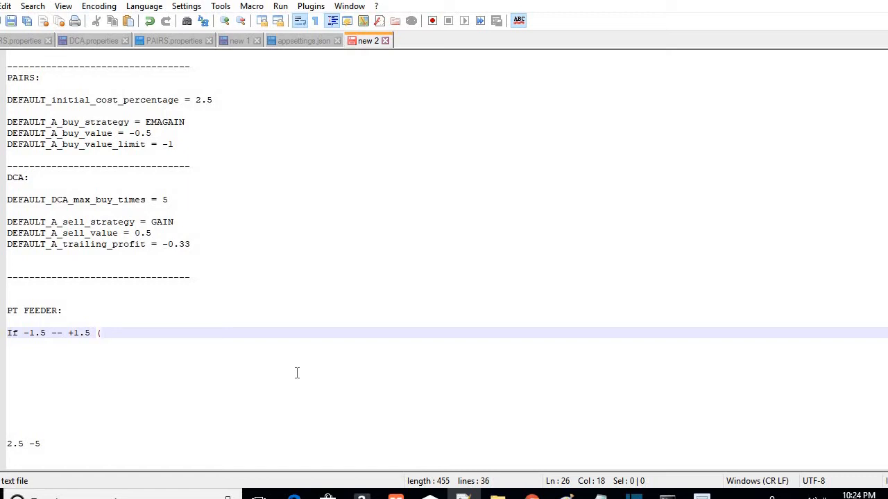
pyautogui.write('Sideways.')
pyautogui.press('BackSpace')
pyautogui.write('/Bor')
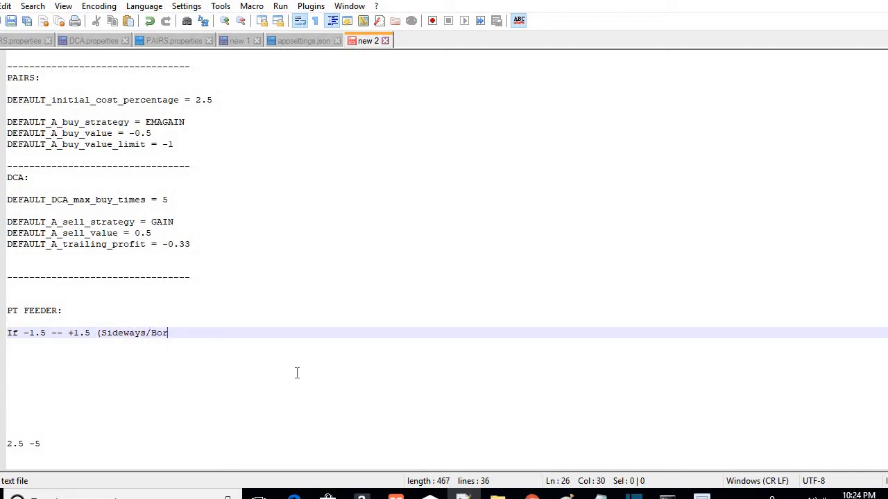
pyautogui.write('ing/regular)')
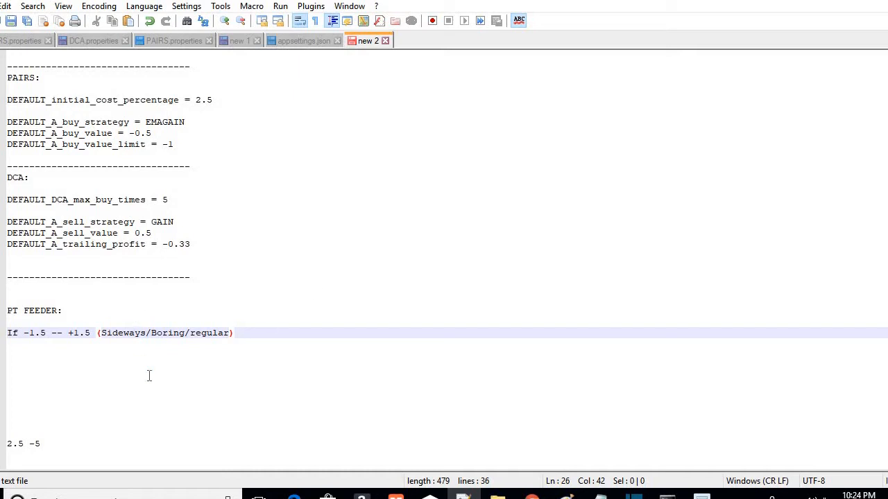
# Step: Insert "25 is:" after "If" in the Sideways/Boring/regular condition
pyautogui.click(23, 334)
pyautogui.write('25')
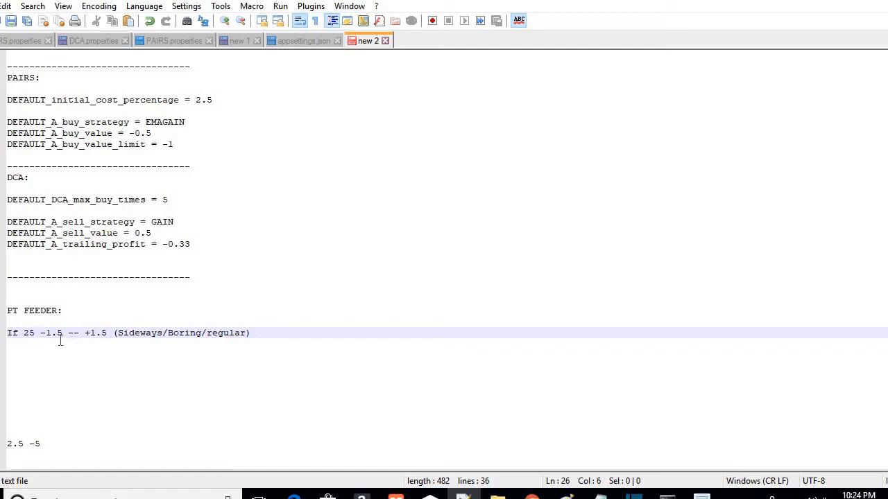
pyautogui.press('BackSpace')
pyautogui.press('BackSpace')
pyautogui.write('15')
pyautogui.press('BackSpace')
pyautogui.press('BackSpace')
pyautogui.write('25')
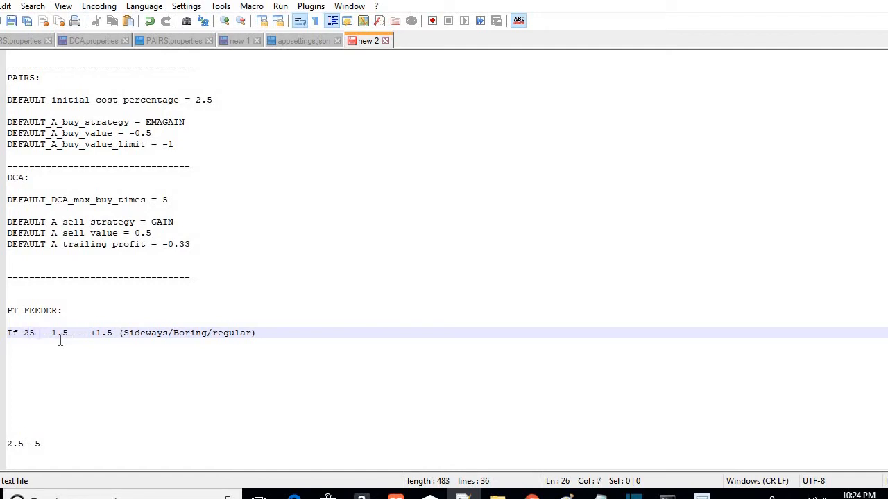
pyautogui.write(' is:')
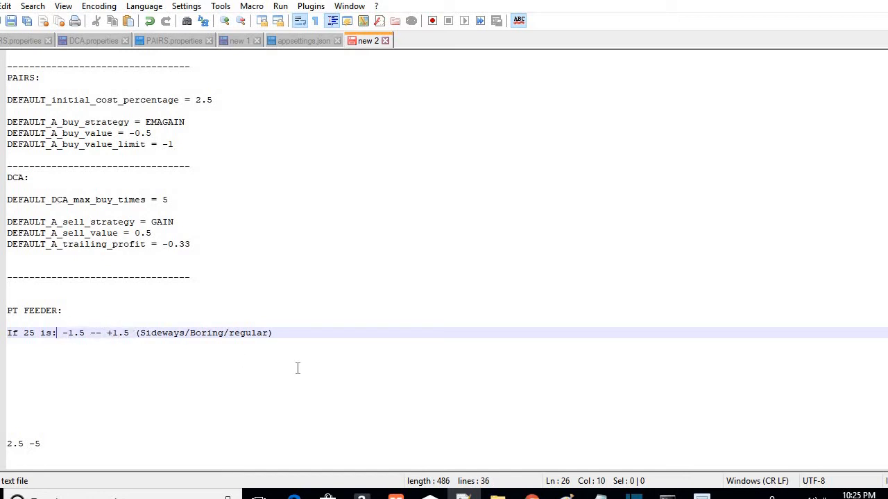
# Step: Add an indented line "Do nothing, use defaults" beneath the sideways condition, followed by a blank line
pyautogui.click(288, 333)
pyautogui.press('Return')
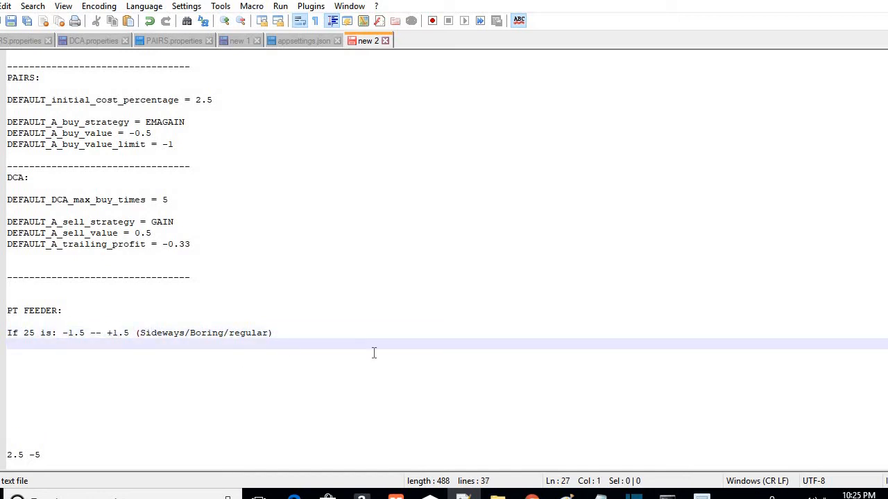
pyautogui.write('D')
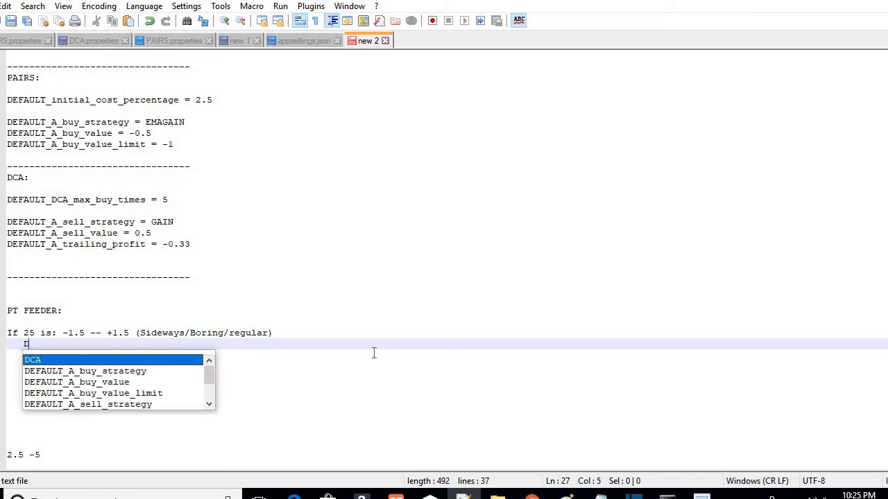
pyautogui.write('o nothing,')
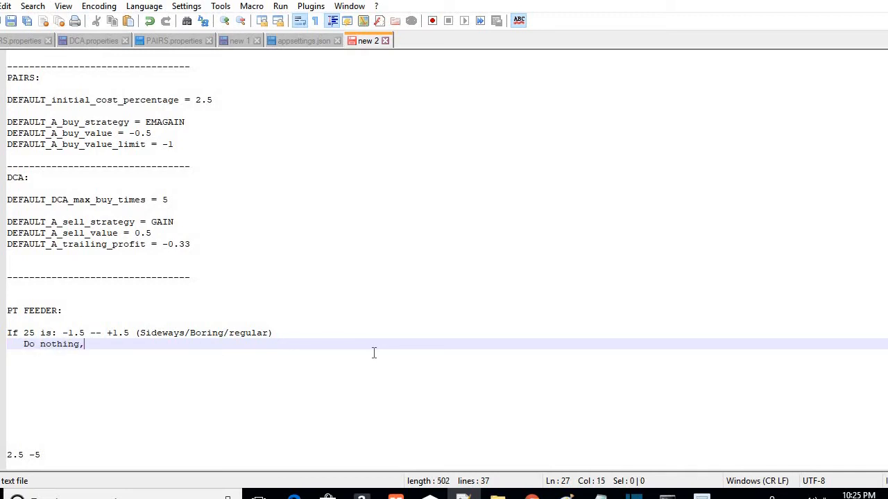
pyautogui.write(' use defaults')
pyautogui.press('Return')
pyautogui.press('Return')
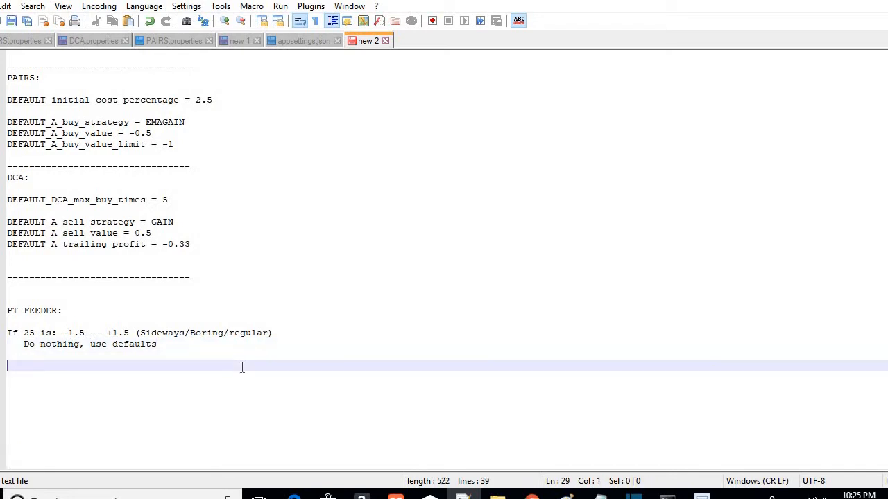
# Step: Begin a second condition with "If top" and insert "top" before 25 in the sideways condition
pyautogui.write('I')
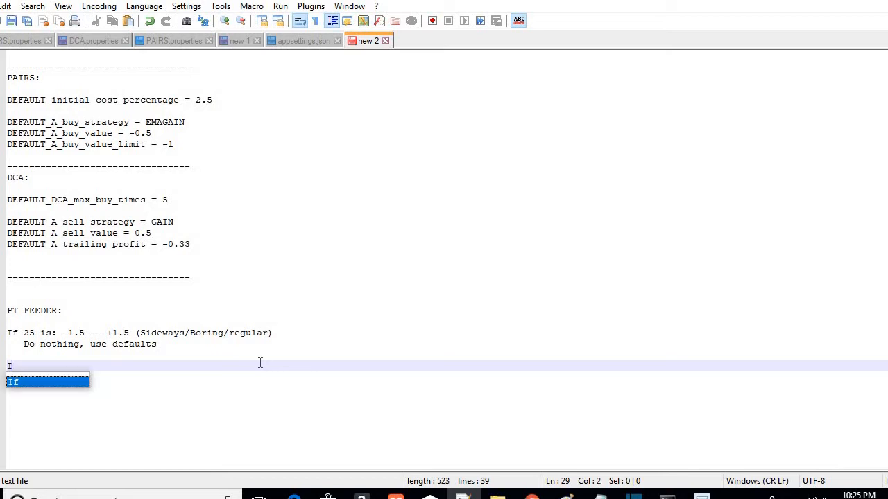
pyautogui.write('f tor')
pyautogui.press('BackSpace')
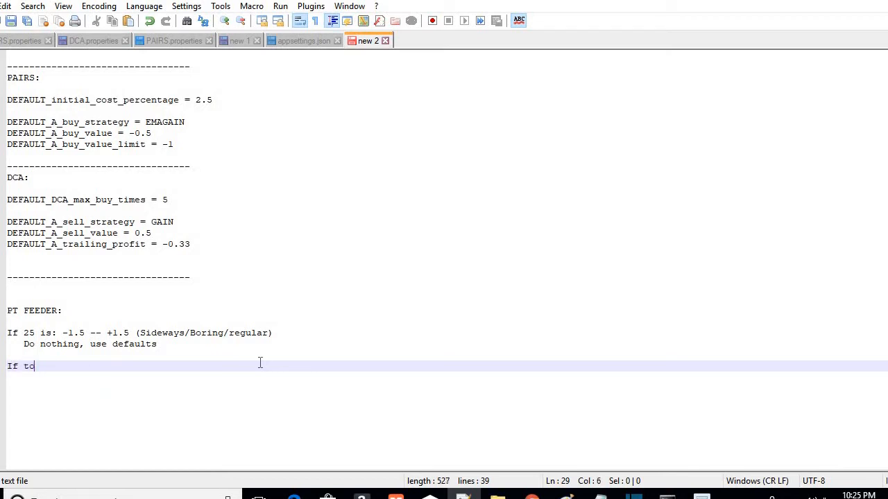
pyautogui.write('p')
pyautogui.press('Up')
pyautogui.press('Up')
pyautogui.press('Up')
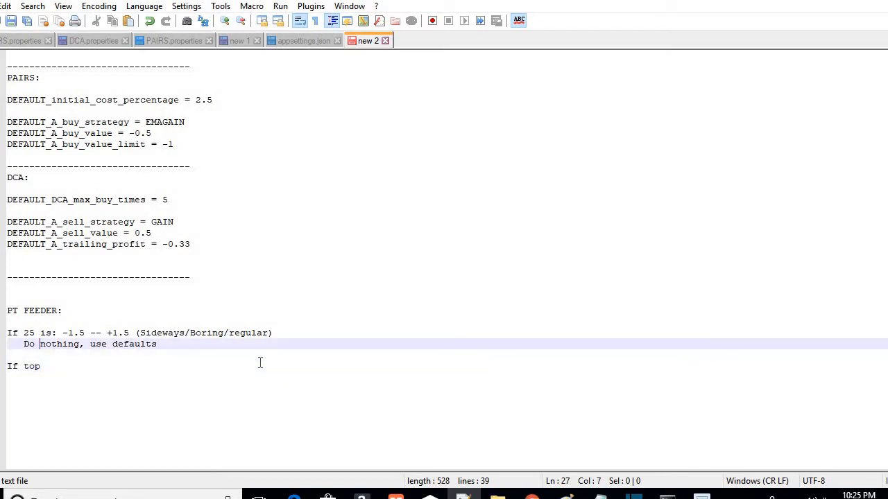
pyautogui.write('to')
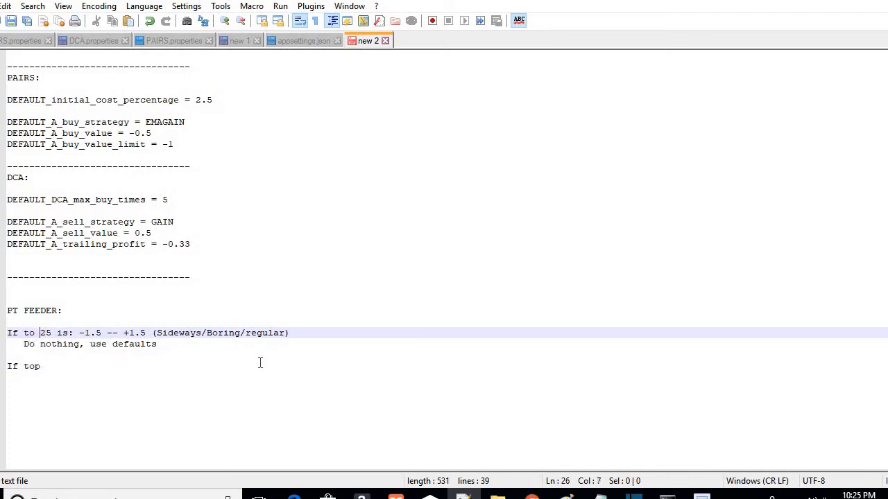
pyautogui.write('p')
# Step: Complete the second condition as "If top 25 is: < -1.5 (Bearish)"
pyautogui.press('Down')
pyautogui.press('Down')
pyautogui.press('Down')
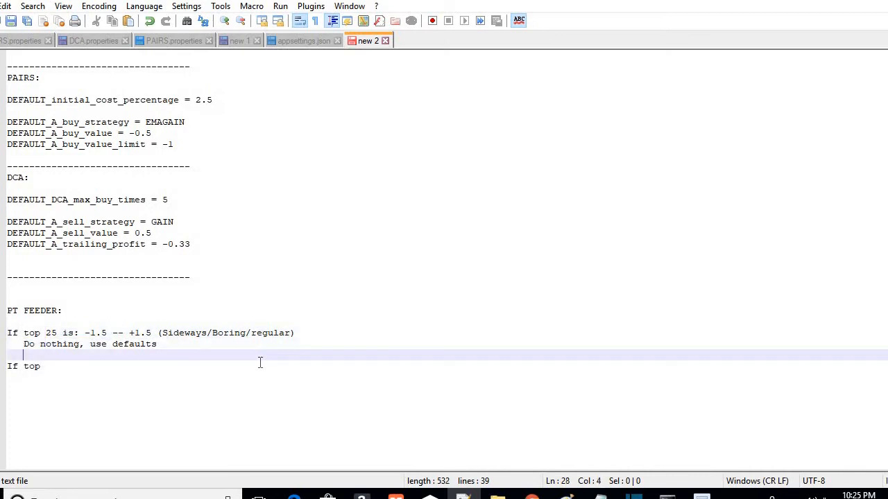
pyautogui.write('25')
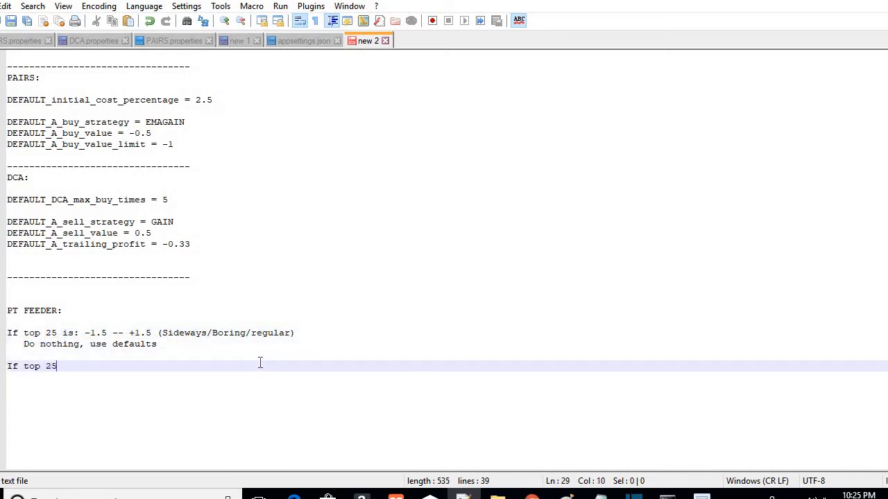
pyautogui.write(' is:')
pyautogui.write('<-1.5 (')
pyautogui.press('Left')
pyautogui.press('Left')
pyautogui.press('Right')
pyautogui.press('Right')
pyautogui.press('Right')
pyautogui.press('Right')
pyautogui.press('Right')
pyautogui.press('Right')
pyautogui.press('Right')
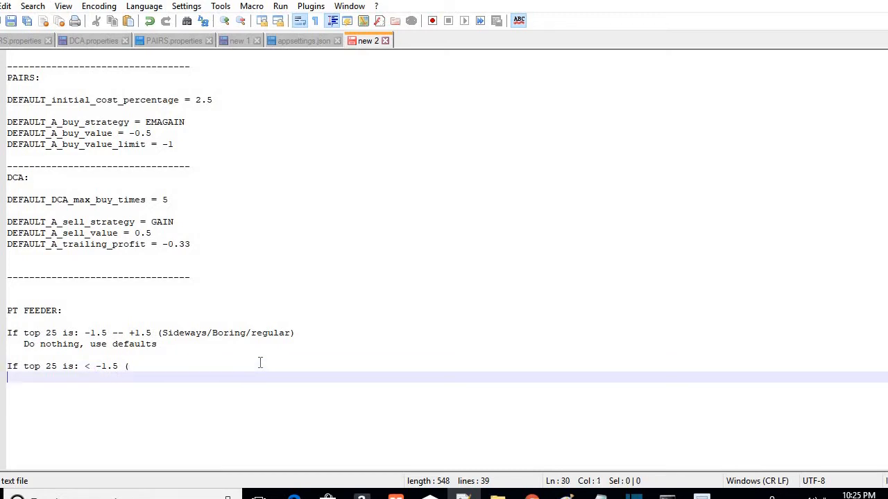
pyautogui.press('Left')
pyautogui.write('B')
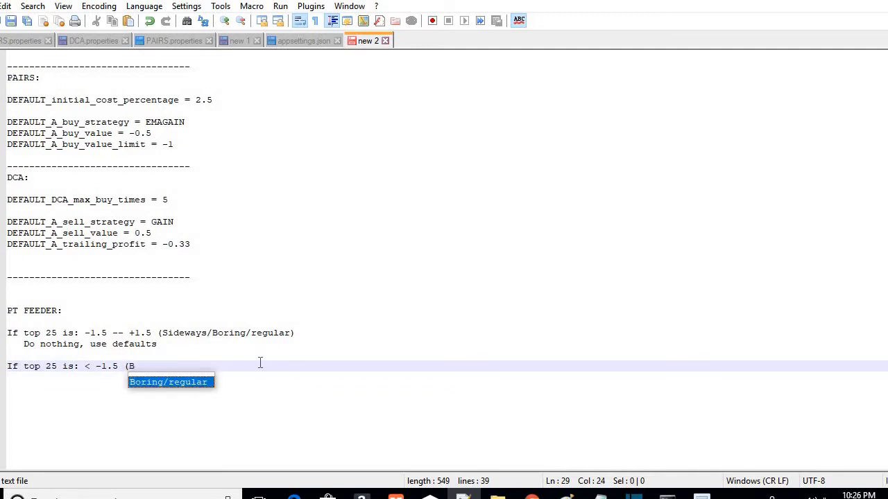
pyautogui.write('earish')
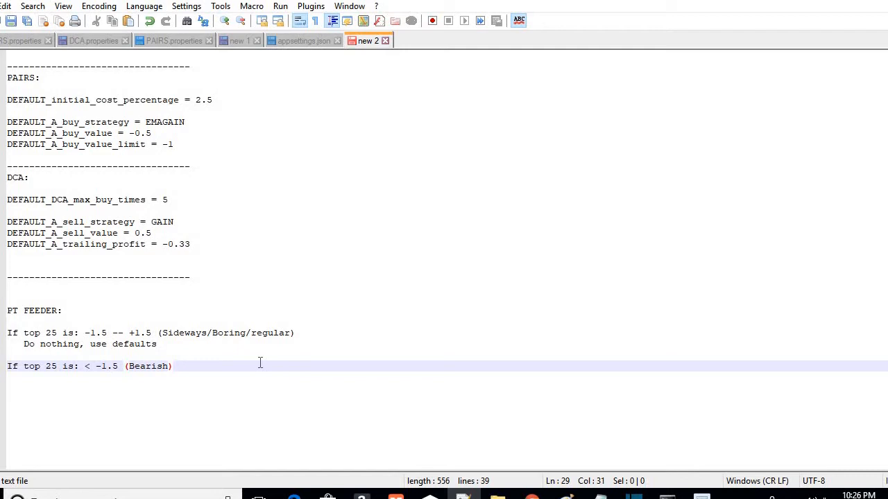
# Step: Add an indented "Override:" line beneath the Bearish condition, with a new line below it for the settings
pyautogui.press('Return')
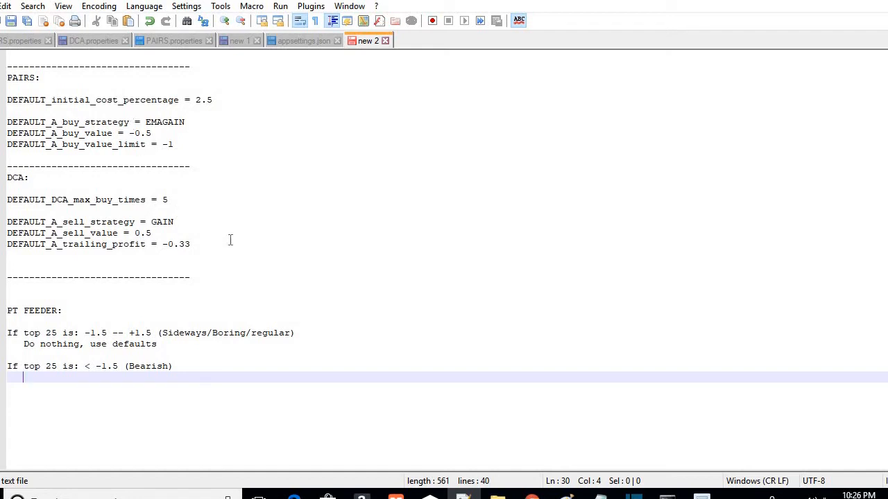
pyautogui.write('errid')
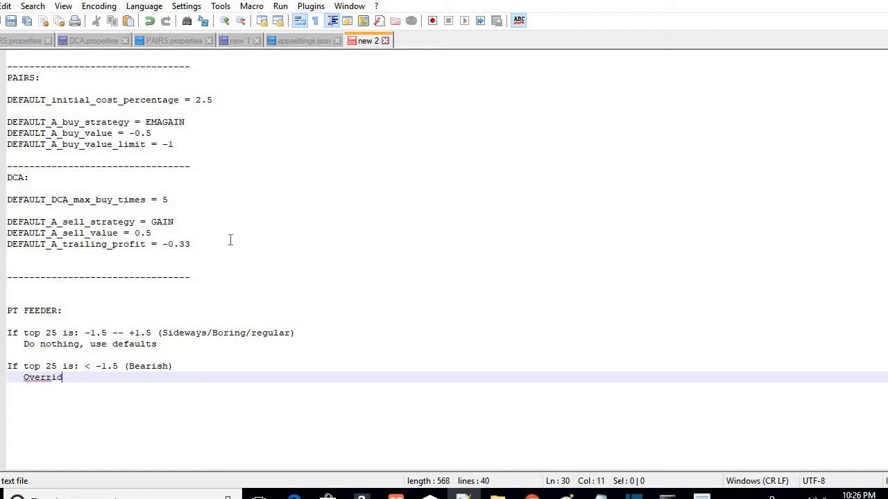
pyautogui.write('e:')
pyautogui.press('Return')
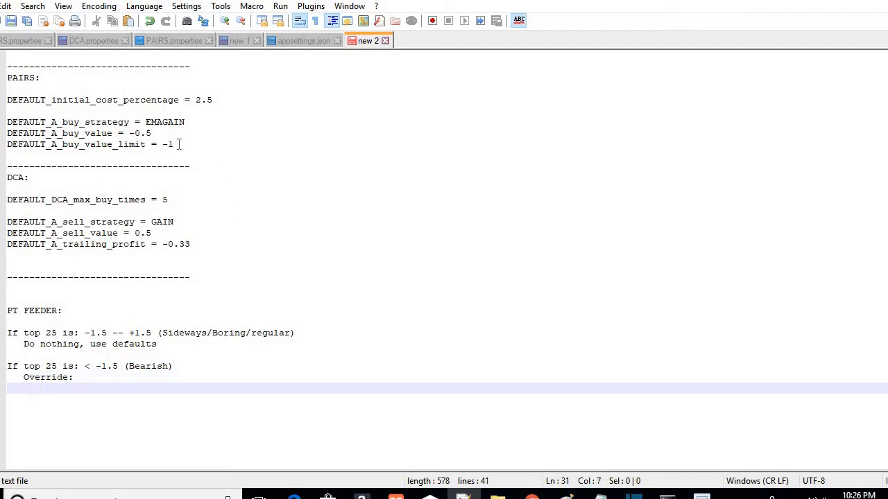
# Step: Copy the three PAIRS buy settings beneath the Bearish "Override:" line and indent all of them equally
pyautogui.moveTo(178, 144); pyautogui.dragTo(6, 122)
pyautogui.hotkey('ctrl', 'c')
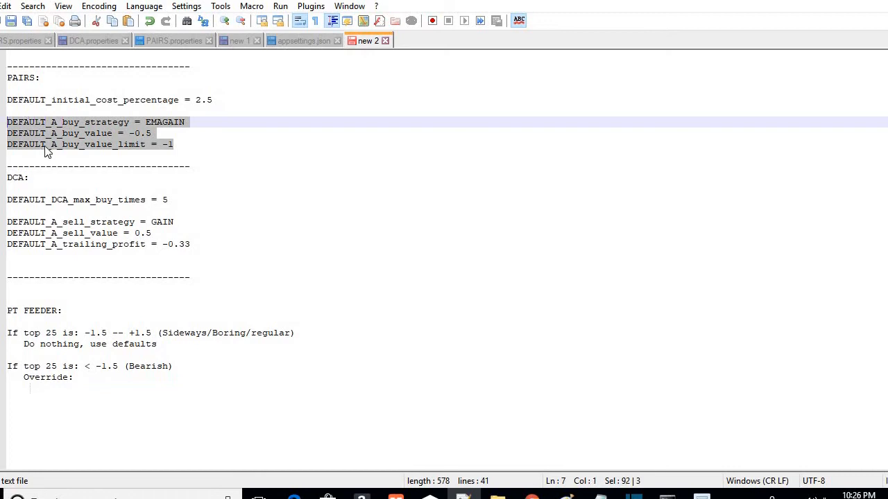
pyautogui.click(45, 392)
pyautogui.hotkey('ctrl', 'v')
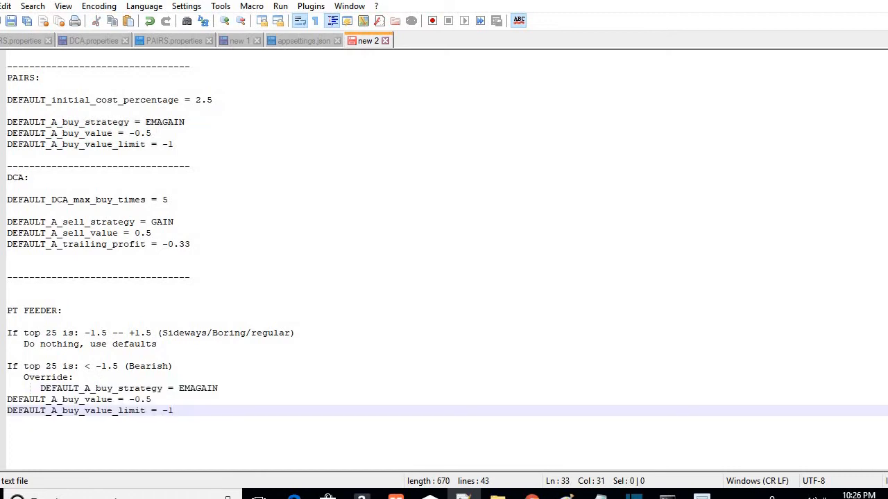
pyautogui.click(4, 400)
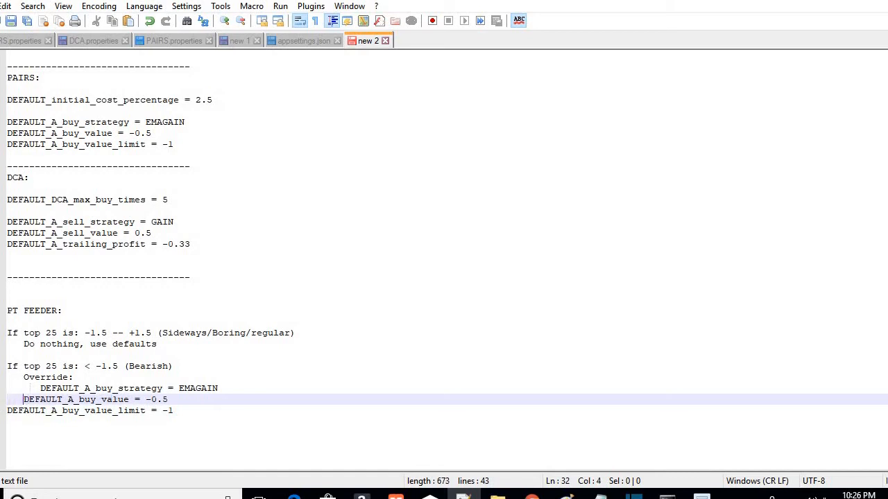
pyautogui.click(8, 413)
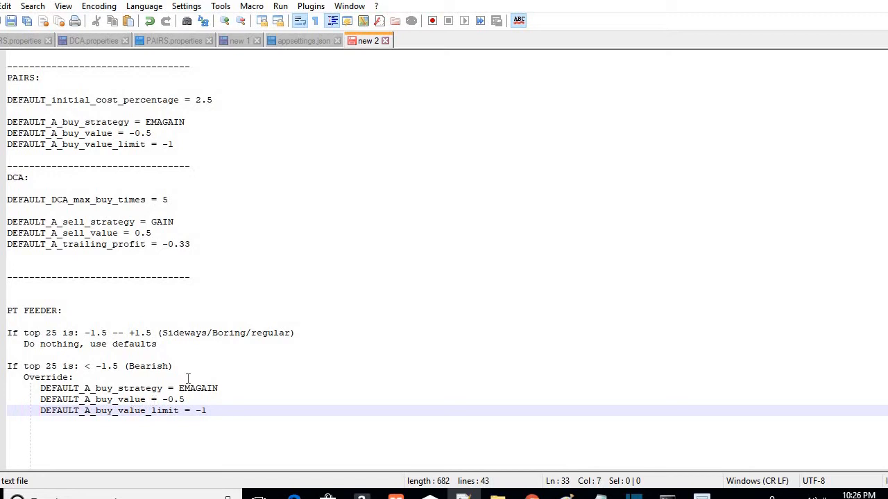
pyautogui.click(164, 400)
pyautogui.moveTo(180, 388); pyautogui.dragTo(226, 388)
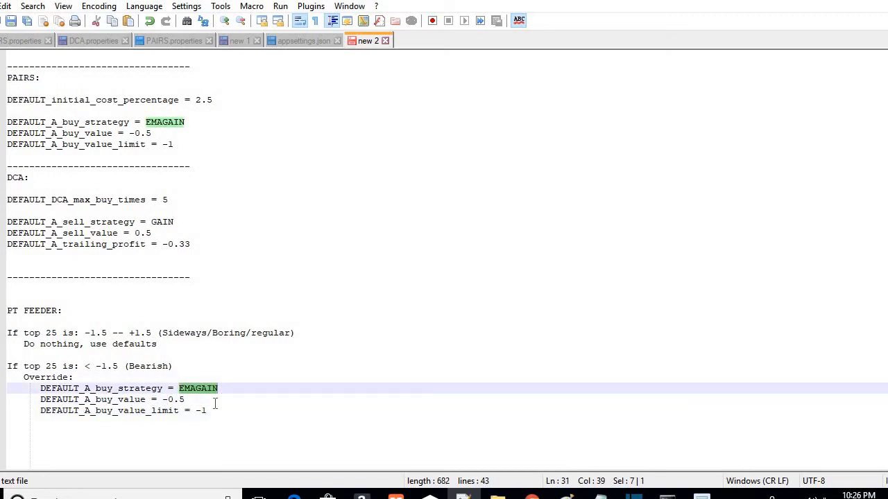
pyautogui.press('BackSpace')
pyautogui.write('LOWBB')
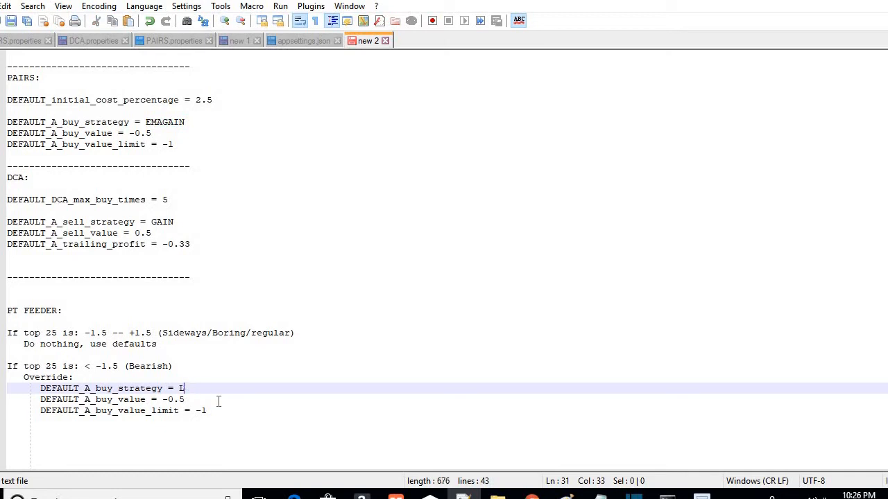
pyautogui.press('BackSpace')
pyautogui.write('EMAG')
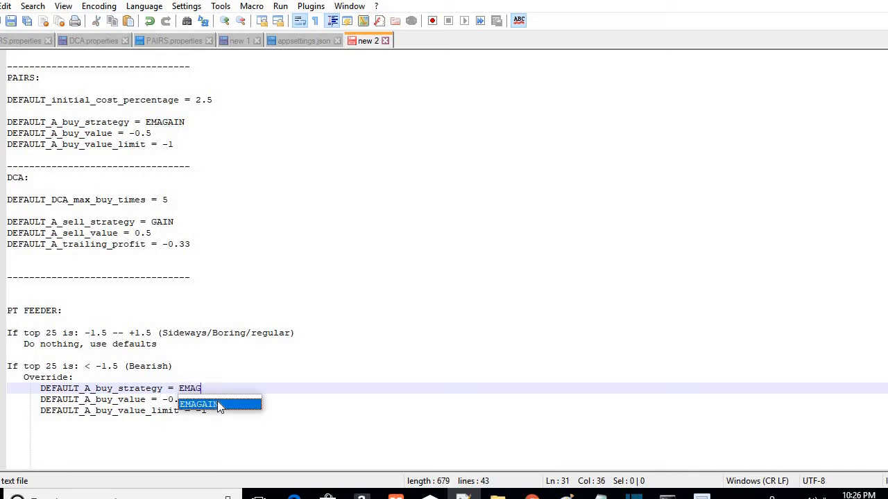
pyautogui.write('AIN')
pyautogui.press('Return')
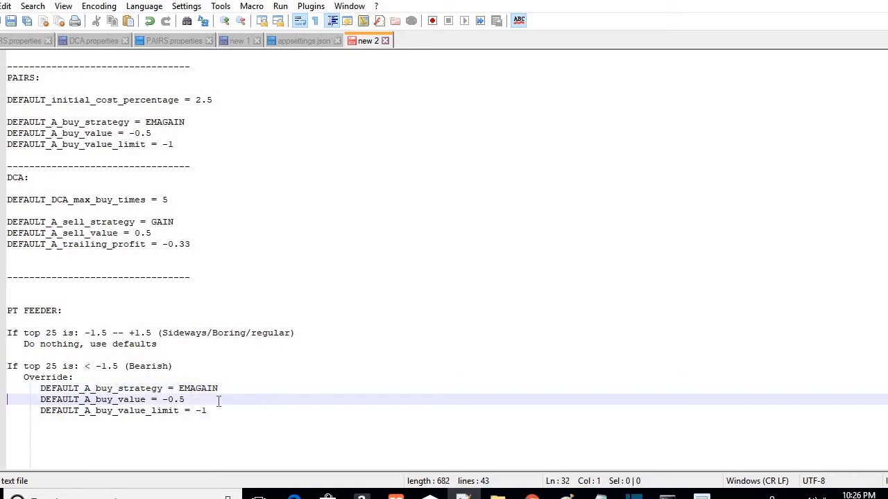
# Step: In the Bearish override, set DEFAULT_A_buy_value to -1.5 and DEFAULT_A_buy_value_limit to -2
pyautogui.click(164, 400)
pyautogui.moveTo(177, 400); pyautogui.dragTo(170, 399)
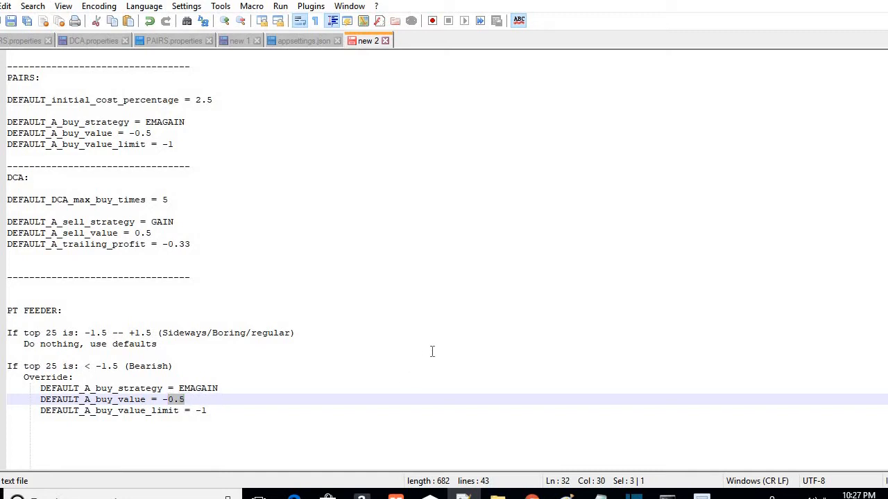
pyautogui.click(190, 408)
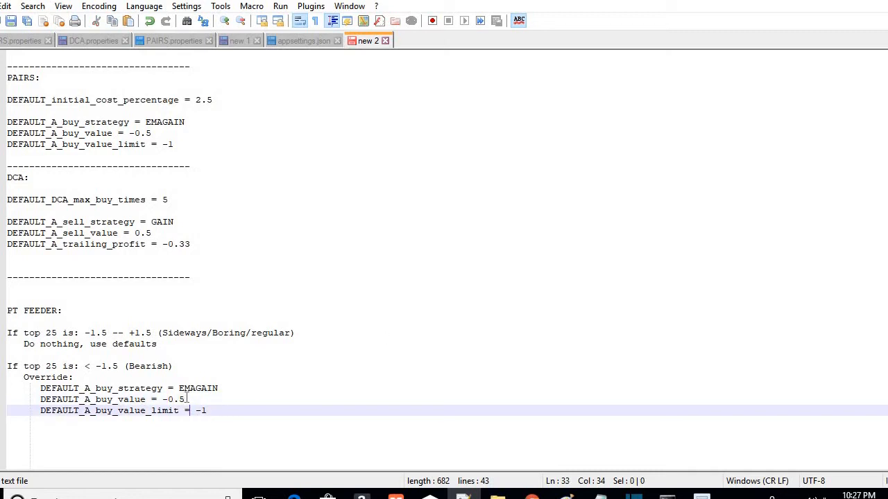
pyautogui.moveTo(187, 400); pyautogui.dragTo(171, 399)
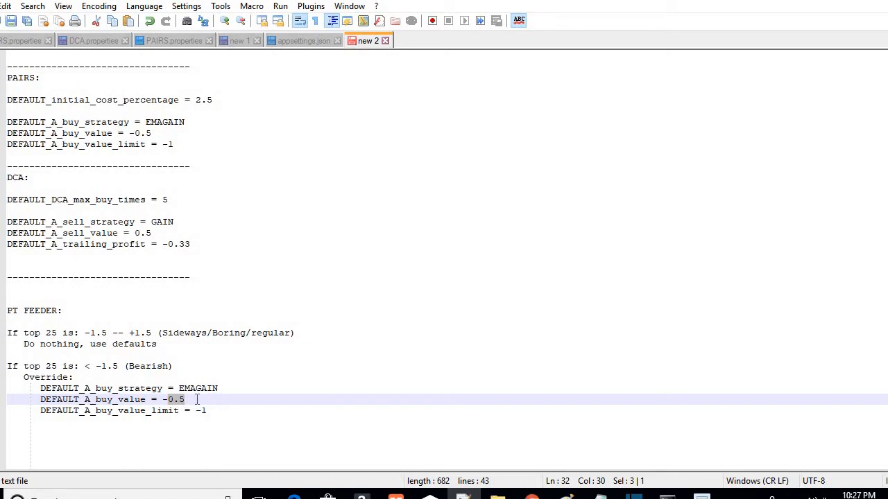
pyautogui.write('1.25')
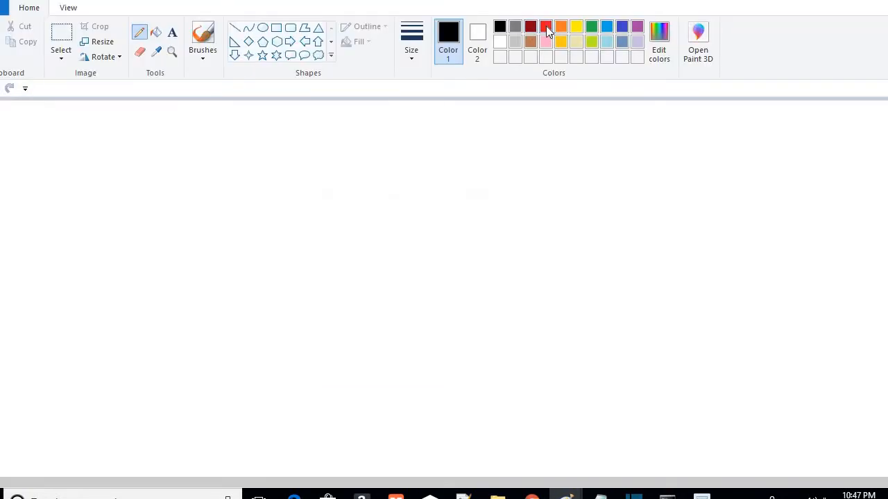
# Step: Switch to Paint, draw a red falling price line with small rebounds, and choose green as the drawing color
pyautogui.click(546, 26)
pyautogui.moveTo(58, 151)
pyautogui.mouseDown()
pyautogui.moveTo(76, 145)
pyautogui.moveTo(116, 172)
pyautogui.moveTo(142, 168)
pyautogui.moveTo(163, 189)
pyautogui.moveTo(185, 251)
pyautogui.moveTo(212, 250)
pyautogui.moveTo(232, 216)
pyautogui.moveTo(270, 210)
pyautogui.moveTo(330, 245)
pyautogui.moveTo(370, 307)
pyautogui.moveTo(407, 315)
pyautogui.moveTo(438, 377)
pyautogui.moveTo(476, 383)
pyautogui.mouseUp()
pyautogui.click(589, 29)
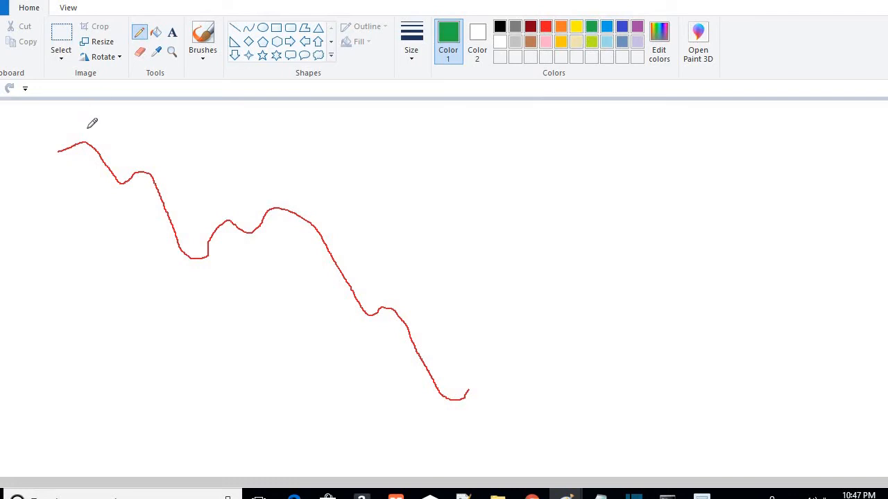
pyautogui.moveTo(129, 134)
pyautogui.mouseDown()
pyautogui.moveTo(127, 159)
pyautogui.moveTo(188, 143)
pyautogui.moveTo(105, 132)
pyautogui.moveTo(119, 150)
pyautogui.mouseUp()
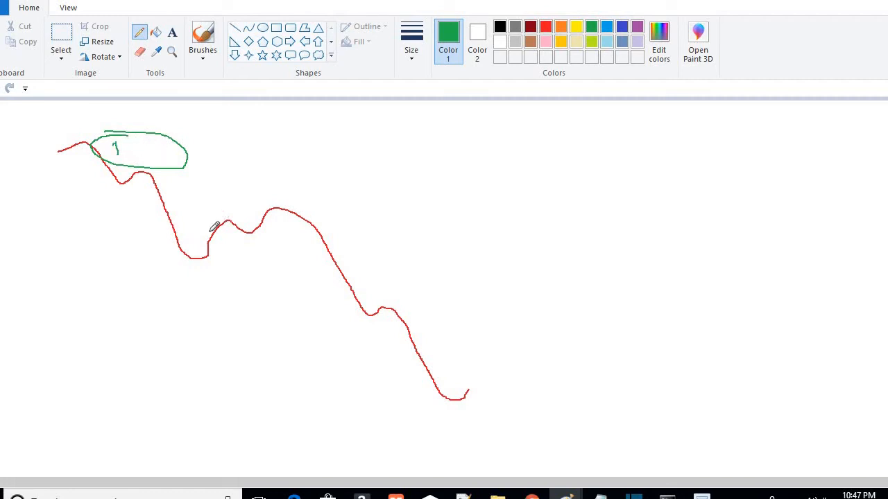
pyautogui.moveTo(223, 231)
pyautogui.mouseDown()
pyautogui.moveTo(307, 257)
pyautogui.moveTo(286, 241)
pyautogui.moveTo(275, 263)
pyautogui.mouseUp()
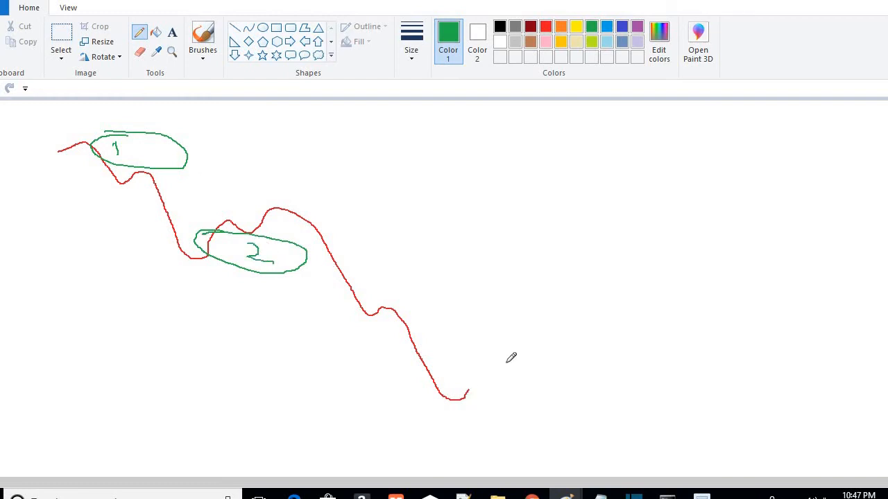
pyautogui.hotkey('ctrl', 'z')
pyautogui.hotkey('ctrl', 'z')
pyautogui.hotkey('ctrl', 'z')
pyautogui.hotkey('ctrl', 'z')
pyautogui.hotkey('ctrl', 'z')
pyautogui.hotkey('ctrl', 'z')
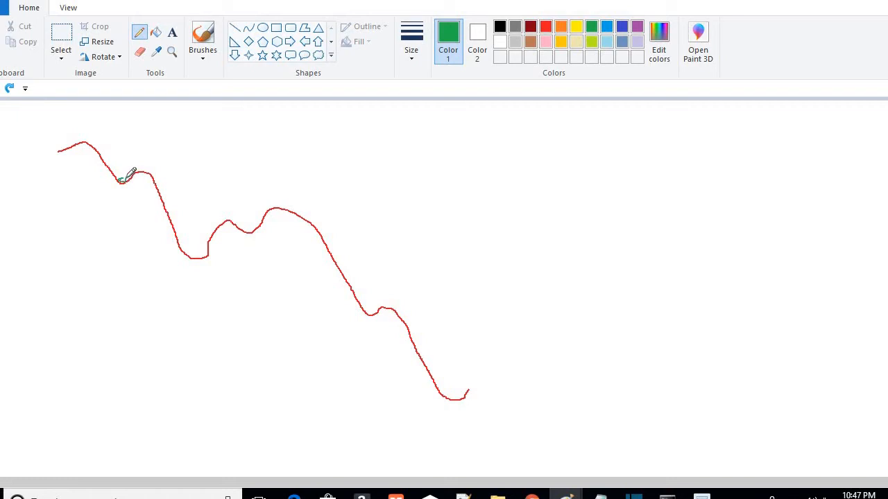
# Step: Circle the first three dips of the red price line in green and number them 1, 2 and 3
pyautogui.moveTo(123, 179); pyautogui.dragTo(126, 179)
pyautogui.moveTo(128, 188); pyautogui.dragTo(127, 192)
pyautogui.moveTo(207, 245)
pyautogui.mouseDown()
pyautogui.moveTo(197, 251)
pyautogui.moveTo(206, 258)
pyautogui.moveTo(212, 246)
pyautogui.mouseUp()
pyautogui.moveTo(200, 262); pyautogui.dragTo(207, 268)
pyautogui.moveTo(254, 220)
pyautogui.mouseDown()
pyautogui.moveTo(261, 233)
pyautogui.moveTo(283, 233)
pyautogui.moveTo(275, 216)
pyautogui.moveTo(258, 217)
pyautogui.moveTo(266, 227)
pyautogui.moveTo(258, 233)
pyautogui.mouseUp()
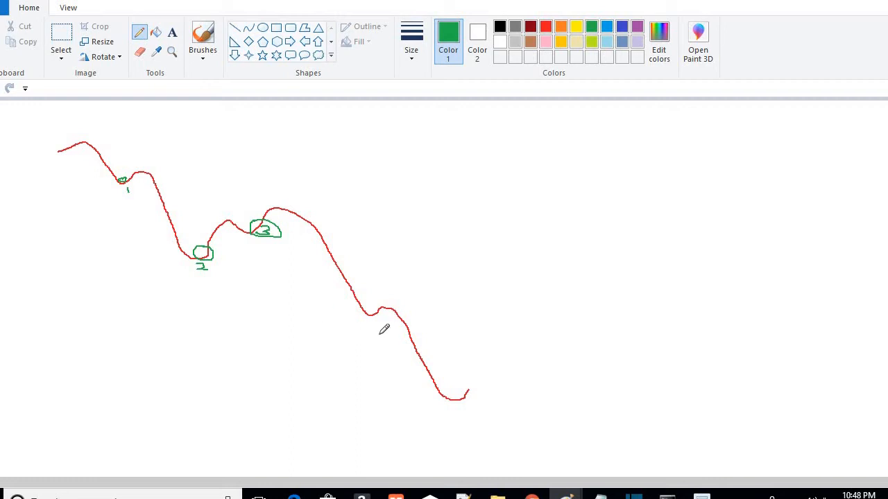
# Step: Cross out the dip after buy 3, write "SOM" in green above it, and erase the cross
pyautogui.moveTo(379, 321)
pyautogui.mouseDown()
pyautogui.moveTo(365, 332)
pyautogui.moveTo(381, 334)
pyautogui.mouseUp()
pyautogui.moveTo(309, 260)
pyautogui.mouseDown()
pyautogui.moveTo(296, 273)
pyautogui.moveTo(325, 265)
pyautogui.moveTo(355, 274)
pyautogui.mouseUp()
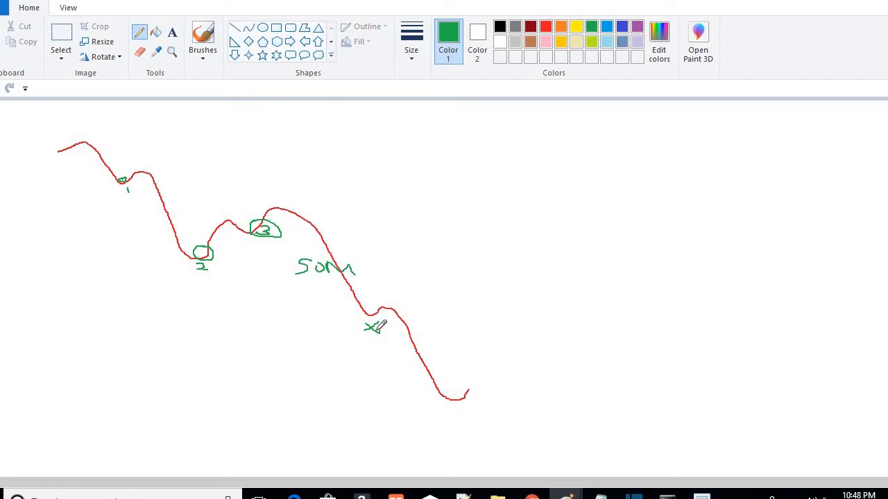
pyautogui.click(139, 52)
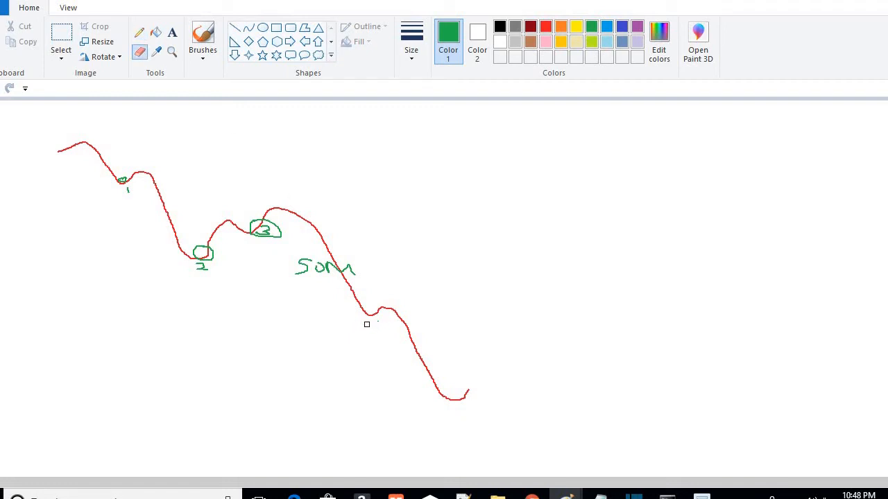
# Step: Extend the red price line down into a flatter wavy bottom and write "-ve" in red beside the decline
pyautogui.click(545, 26)
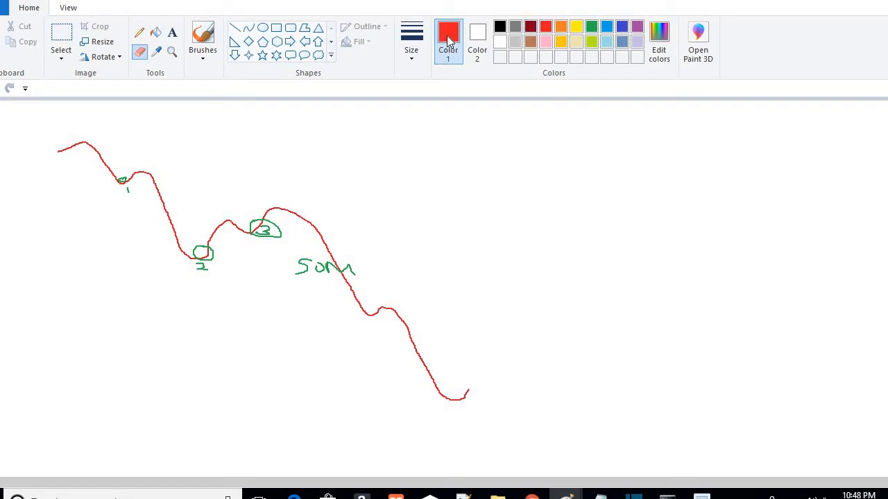
pyautogui.click(138, 32)
pyautogui.moveTo(466, 398); pyautogui.dragTo(528, 439)
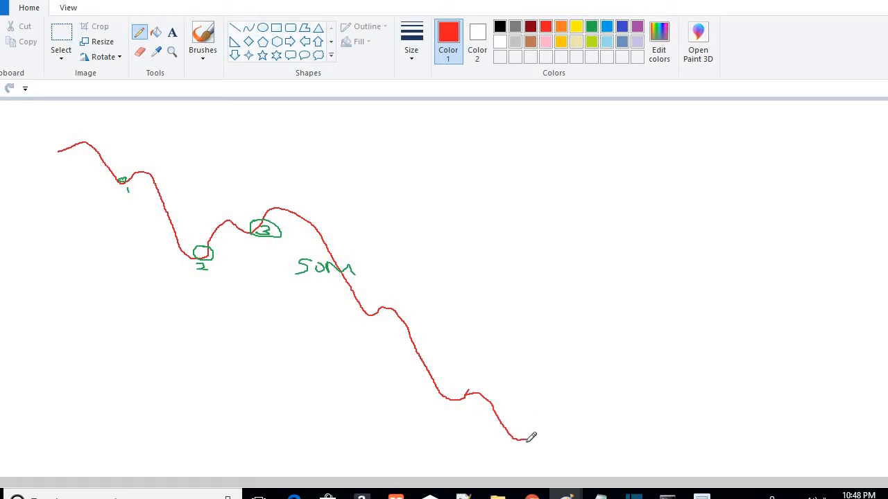
pyautogui.moveTo(527, 440)
pyautogui.mouseDown()
pyautogui.moveTo(568, 418)
pyautogui.moveTo(603, 433)
pyautogui.moveTo(637, 433)
pyautogui.mouseUp()
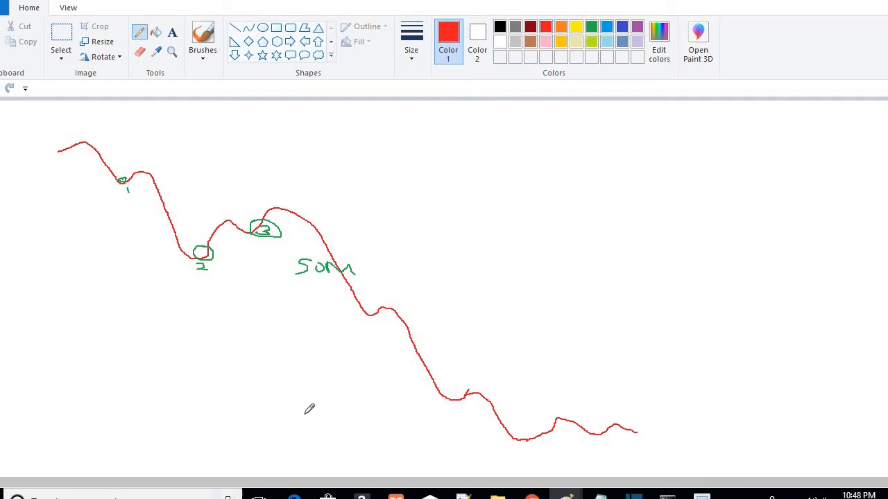
pyautogui.moveTo(303, 414)
pyautogui.mouseDown()
pyautogui.moveTo(353, 410)
pyautogui.moveTo(376, 427)
pyautogui.mouseUp()
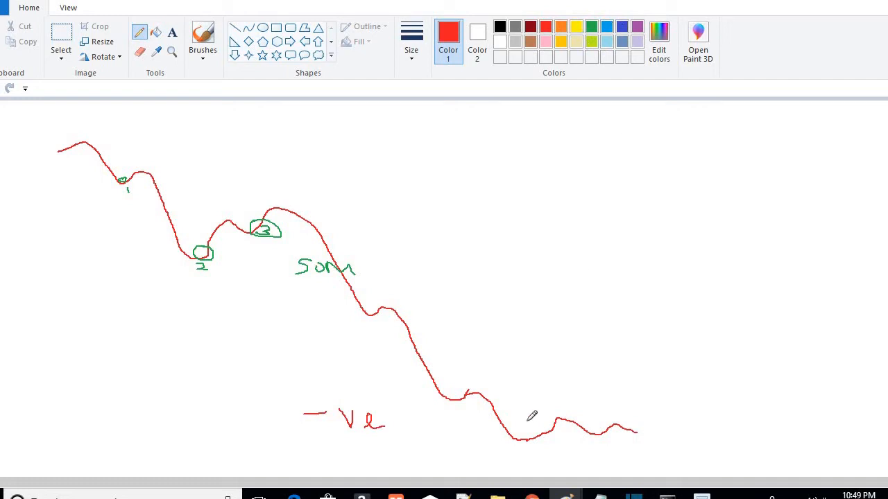
# Step: Circle the start of the flat bottom in green, label it 4, and extend the red line upward from its end
pyautogui.click(591, 28)
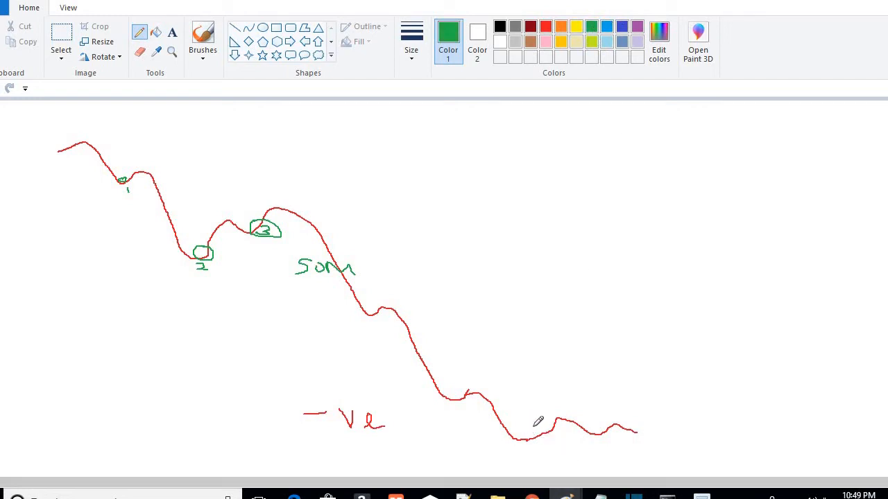
pyautogui.moveTo(541, 419)
pyautogui.mouseDown()
pyautogui.moveTo(515, 433)
pyautogui.moveTo(589, 438)
pyautogui.moveTo(579, 416)
pyautogui.moveTo(532, 424)
pyautogui.moveTo(534, 456)
pyautogui.moveTo(548, 457)
pyautogui.moveTo(543, 465)
pyautogui.mouseUp()
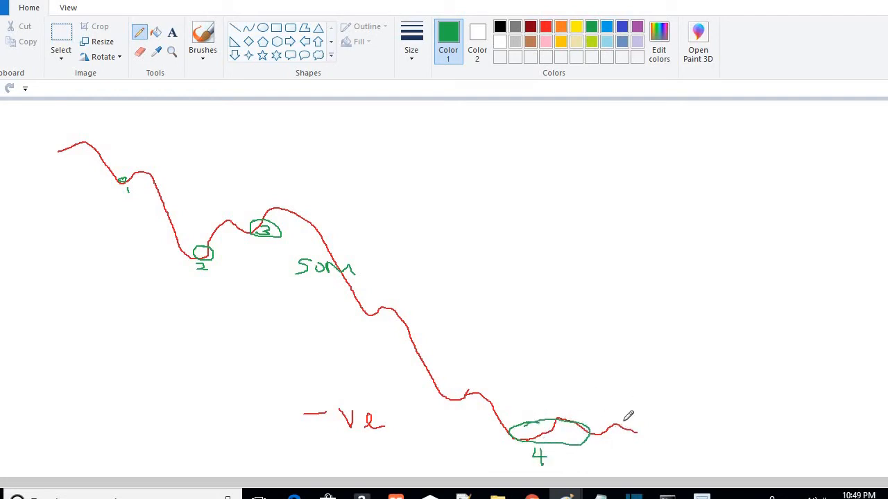
pyautogui.click(545, 27)
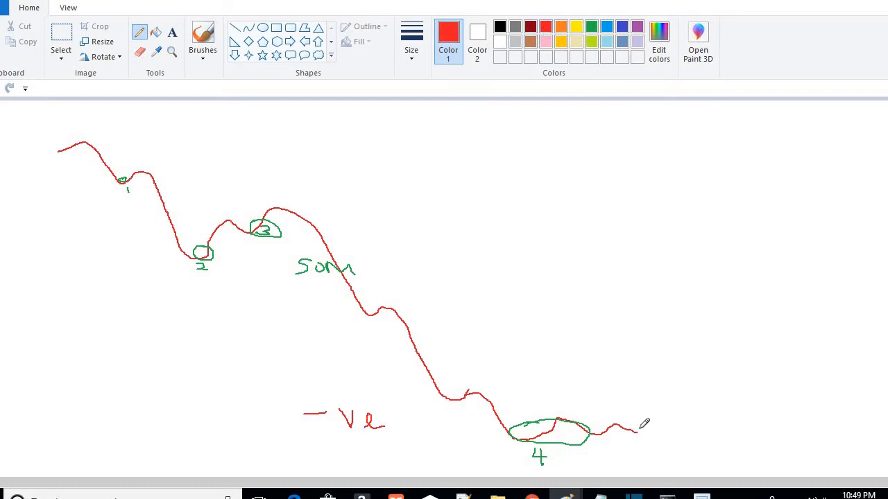
pyautogui.moveTo(638, 433)
pyautogui.mouseDown()
pyautogui.moveTo(669, 392)
pyautogui.moveTo(678, 362)
pyautogui.mouseUp()
# Step: Draw a blue arrow pointing down at the circled buy 4 and add further blue annotations around the price line
pyautogui.moveTo(586, 397)
pyautogui.mouseDown()
pyautogui.moveTo(576, 414)
pyautogui.moveTo(586, 405)
pyautogui.mouseUp()
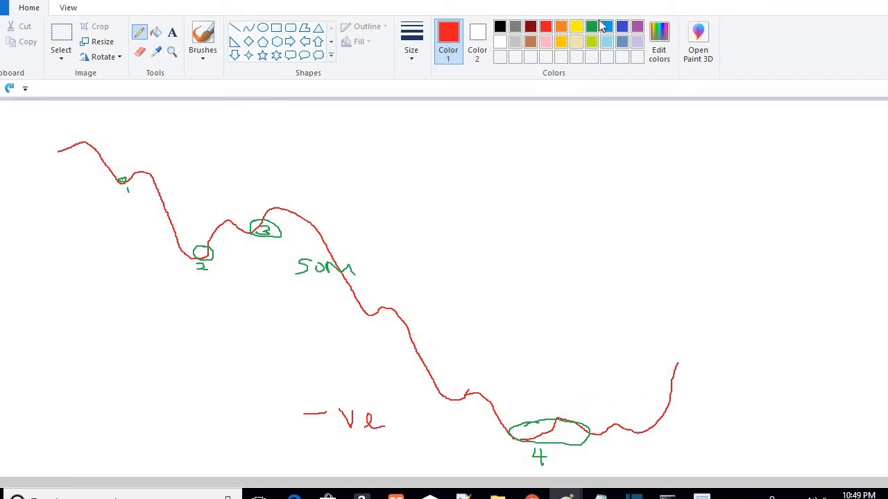
pyautogui.click(606, 27)
pyautogui.moveTo(586, 381)
pyautogui.mouseDown()
pyautogui.moveTo(576, 410)
pyautogui.moveTo(571, 397)
pyautogui.moveTo(587, 402)
pyautogui.mouseUp()
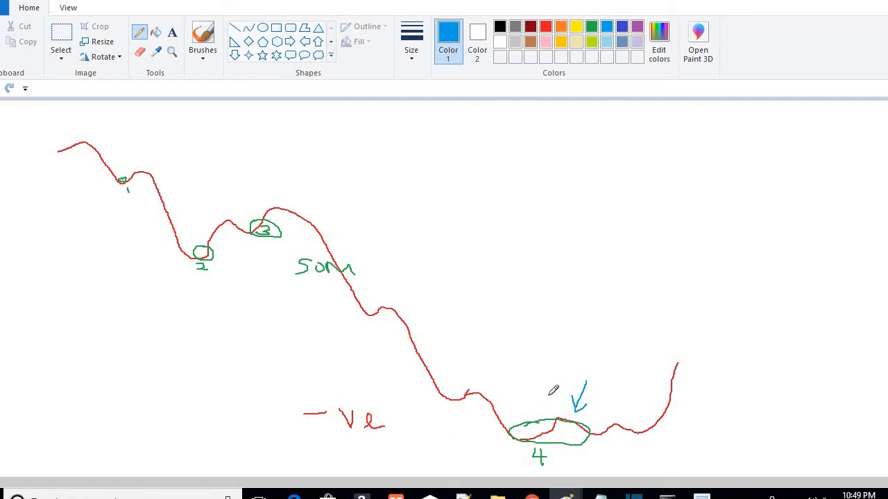
pyautogui.moveTo(547, 389)
pyautogui.mouseDown()
pyautogui.moveTo(544, 365)
pyautogui.moveTo(527, 352)
pyautogui.moveTo(558, 353)
pyautogui.mouseUp()
pyautogui.click(543, 354)
pyautogui.click(542, 339)
pyautogui.moveTo(224, 255); pyautogui.dragTo(226, 254)
pyautogui.moveTo(657, 419)
pyautogui.mouseDown()
pyautogui.moveTo(650, 365)
pyautogui.moveTo(640, 366)
pyautogui.moveTo(649, 356)
pyautogui.mouseUp()
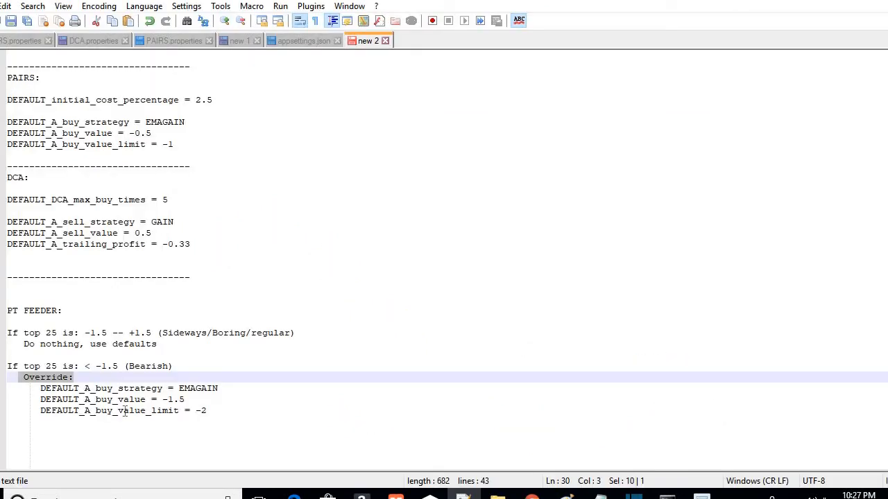
# Step: Return to the Notepad++ notes and compare the Bearish override's buy values and condition with the PAIRS defaults
pyautogui.click(120, 410)
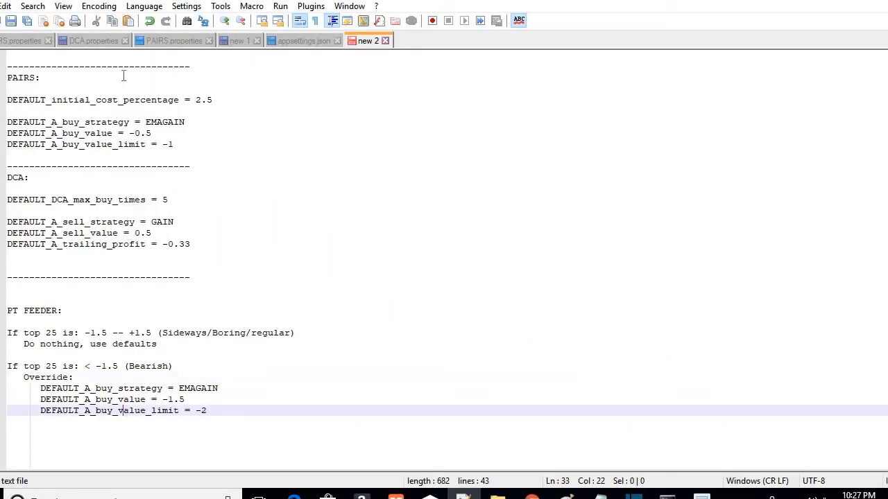
pyautogui.moveTo(208, 410); pyautogui.dragTo(186, 400)
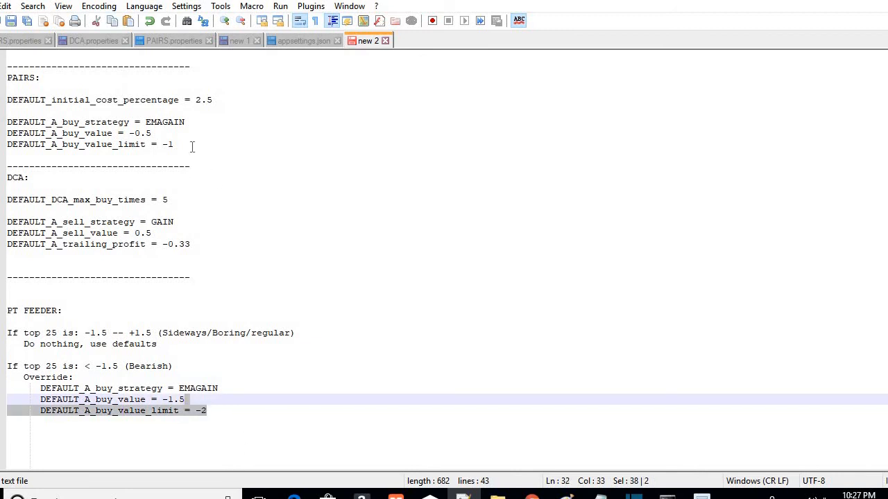
pyautogui.click(190, 143)
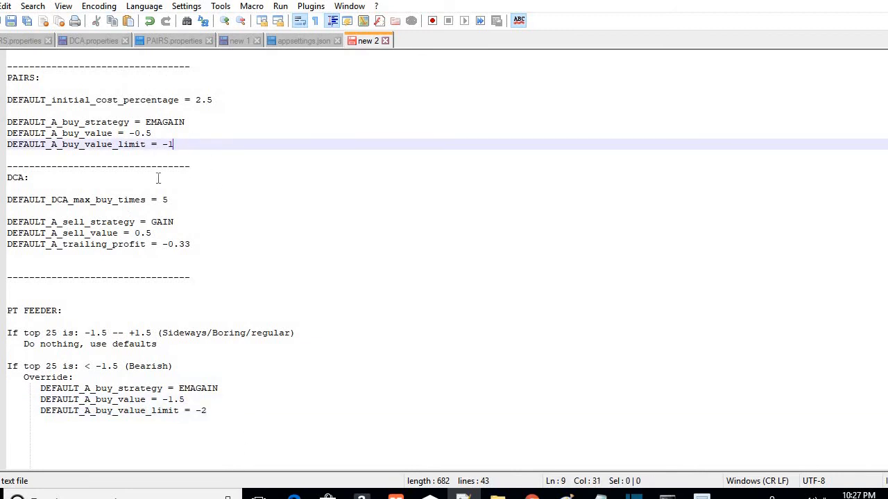
pyautogui.click(227, 412)
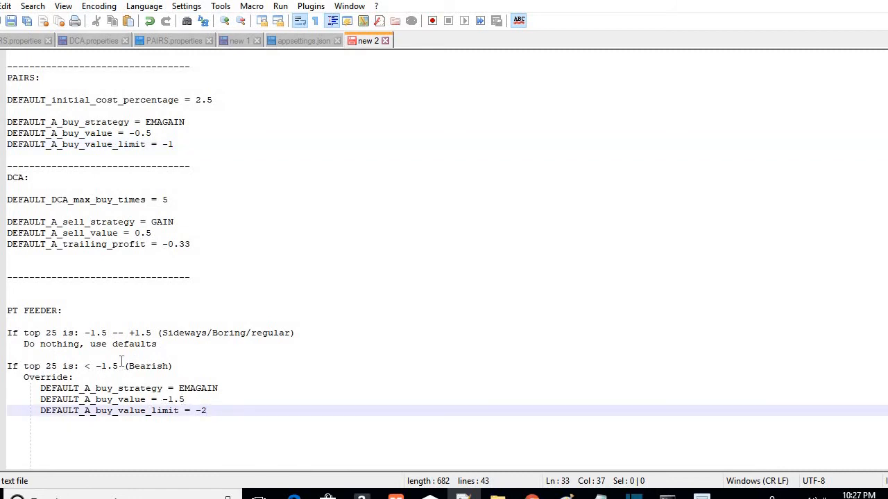
pyautogui.moveTo(118, 366); pyautogui.dragTo(85, 367)
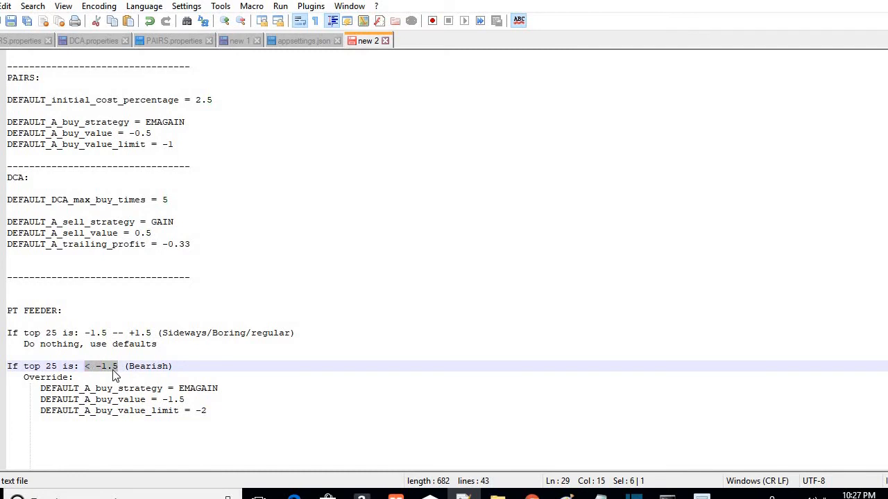
pyautogui.click(243, 418)
pyautogui.click(114, 410)
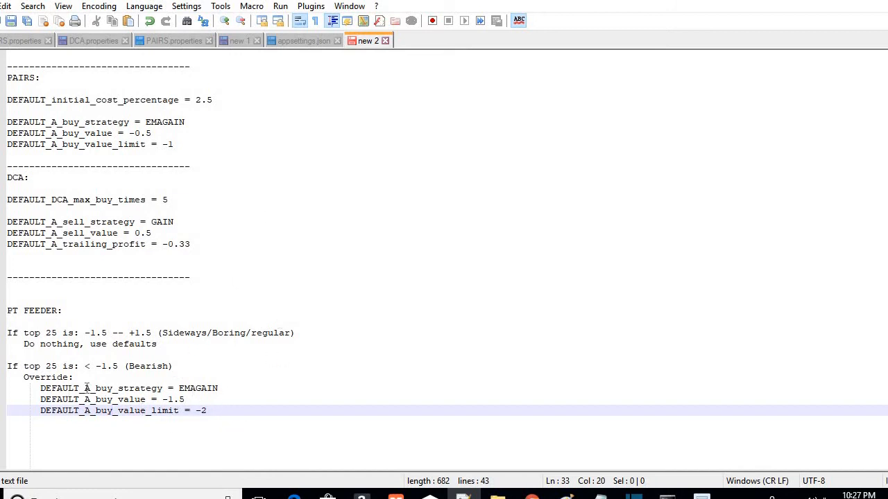
# Step: Replace DEFAULT with ADA in the Bearish override's buy_strategy line
pyautogui.moveTo(78, 388); pyautogui.dragTo(39, 388)
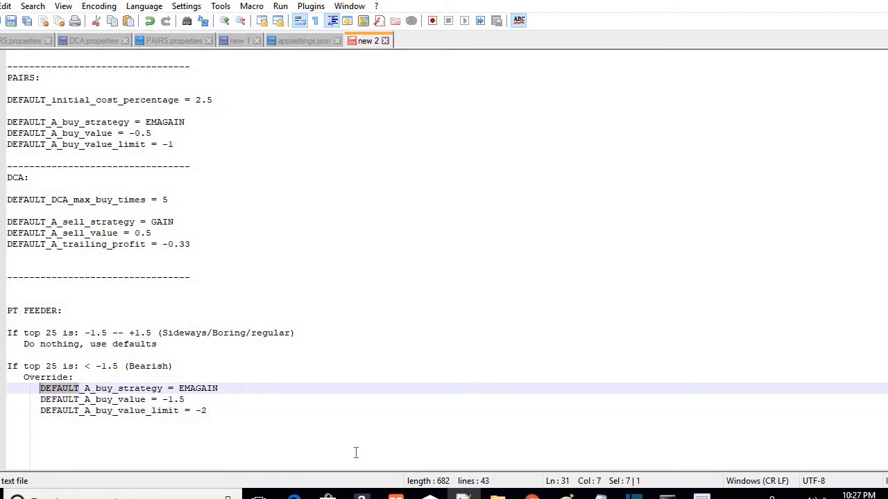
pyautogui.press('Up')
pyautogui.press('Down')
pyautogui.press('Down')
pyautogui.press('Up')
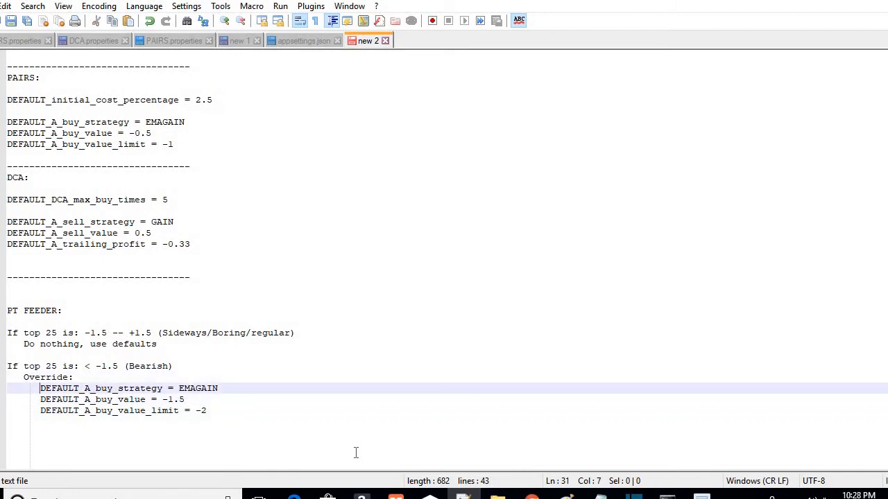
pyautogui.hotkey('shift', 'Right')
pyautogui.hotkey('shift', 'Right')
pyautogui.hotkey('shift', 'Right')
pyautogui.hotkey('shift', 'Right')
pyautogui.hotkey('shift', 'Right')
pyautogui.hotkey('shift', 'Right')
pyautogui.hotkey('shift', 'Right')
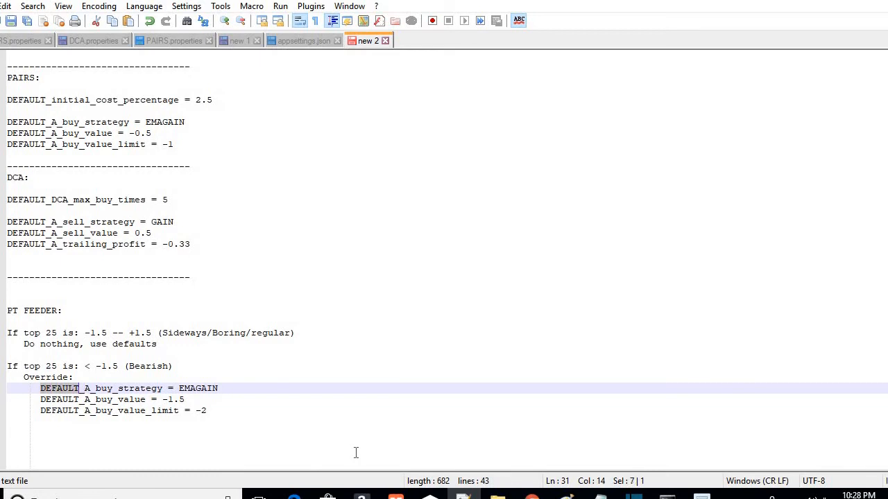
pyautogui.write('ADA')
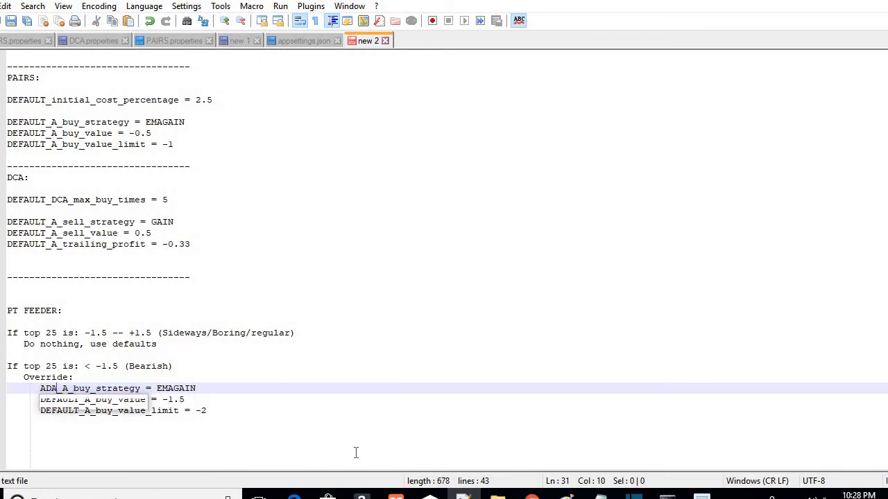
pyautogui.press('Escape')
# Step: Replace DEFAULT with ADA in the Bearish override's buy_value and buy_value_limit lines
pyautogui.press('Down')
pyautogui.press('Right')
pyautogui.press('Right')
pyautogui.press('Right')
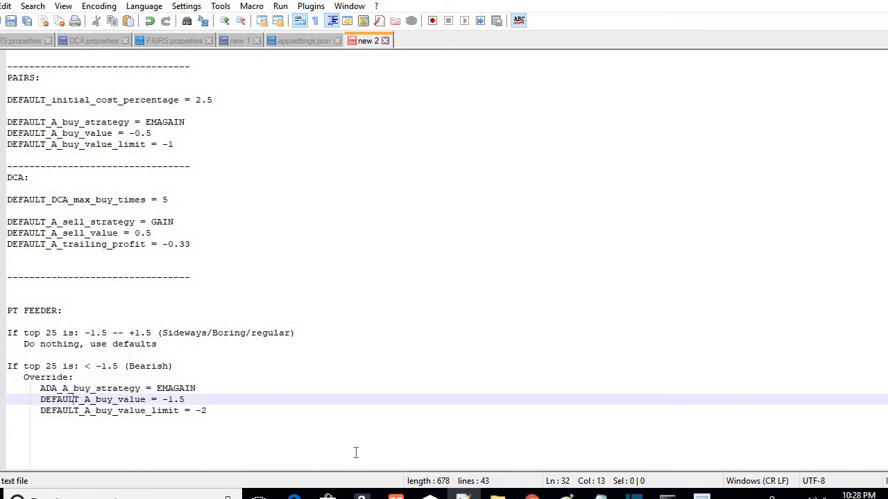
pyautogui.hotkey('shift', 'Left')
pyautogui.hotkey('shift', 'Left')
pyautogui.hotkey('shift', 'Left')
pyautogui.hotkey('shift', 'Left')
pyautogui.hotkey('shift', 'Left')
pyautogui.hotkey('shift', 'Left')
pyautogui.hotkey('shift', 'Left')
pyautogui.write('AS')
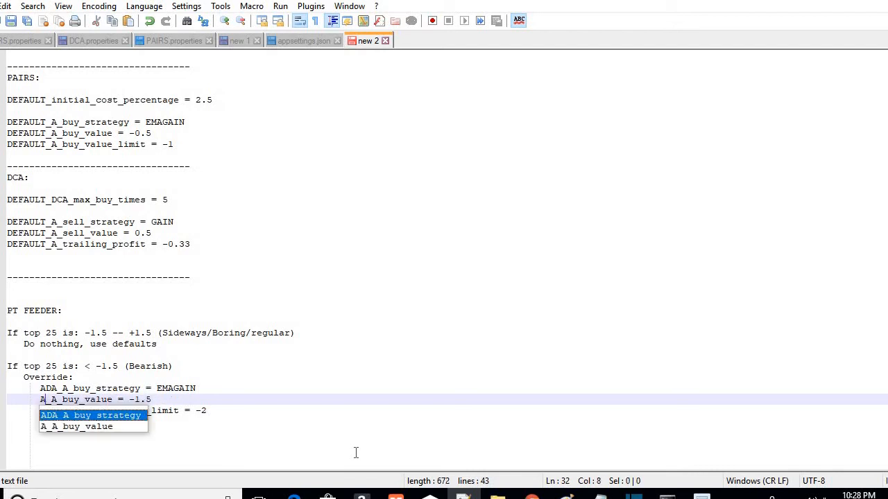
pyautogui.press('BackSpace')
pyautogui.write('DA')
pyautogui.press('Escape')
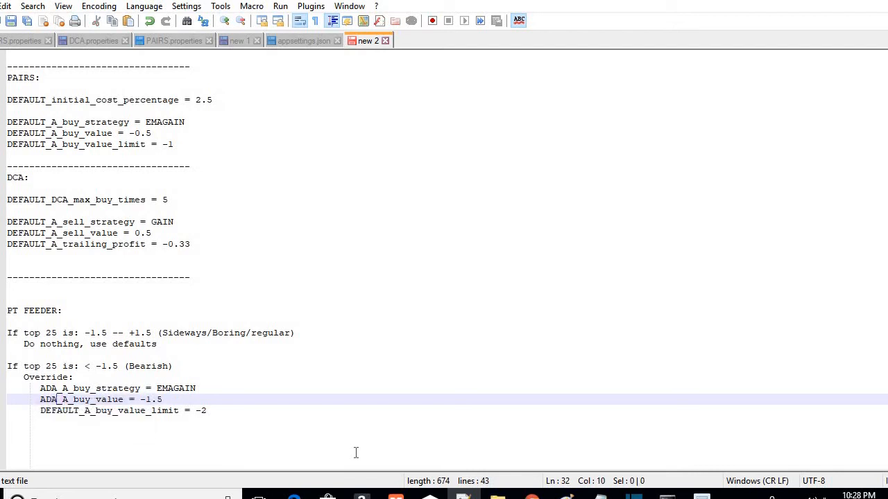
pyautogui.press('Up')
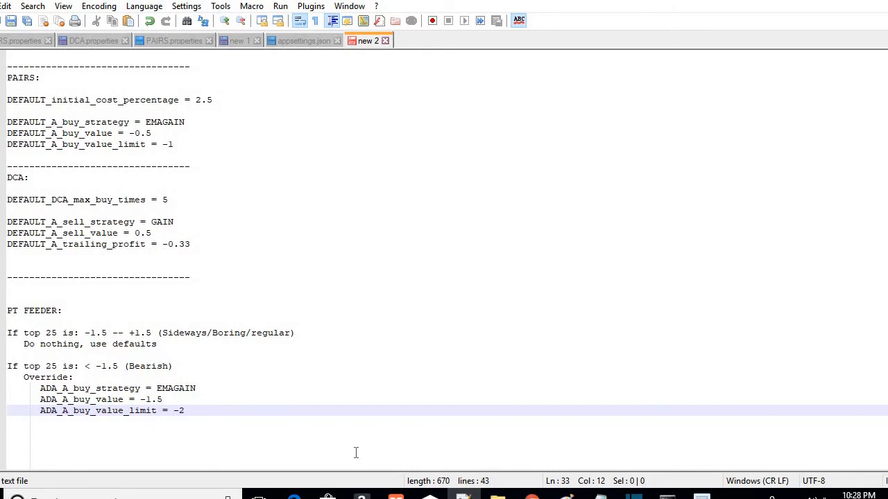
pyautogui.press('Up')
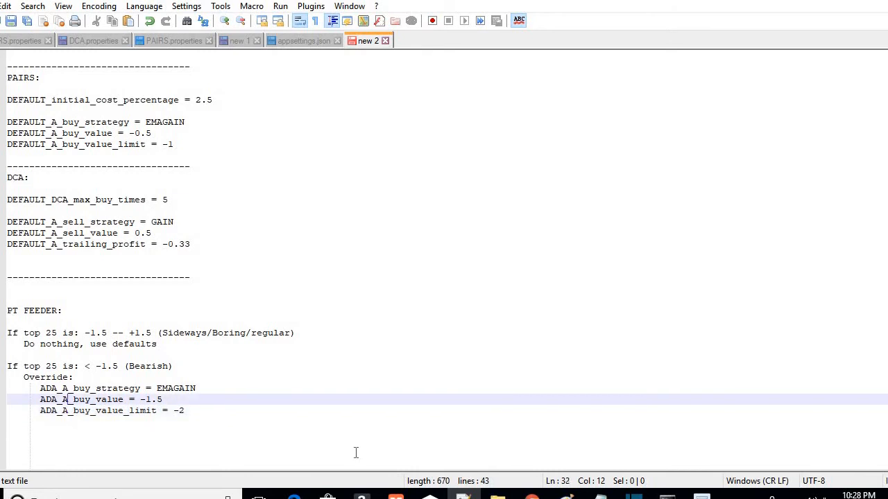
# Step: Undo the ADA replacements in all three Bearish override lines
pyautogui.press('Up')
pyautogui.press('Up')
pyautogui.hotkey('ctrl', 'z')
pyautogui.hotkey('ctrl', 'z')
pyautogui.hotkey('ctrl', 'z')
pyautogui.hotkey('ctrl', 'z')
pyautogui.hotkey('ctrl', 'z')
pyautogui.hotkey('ctrl', 'z')
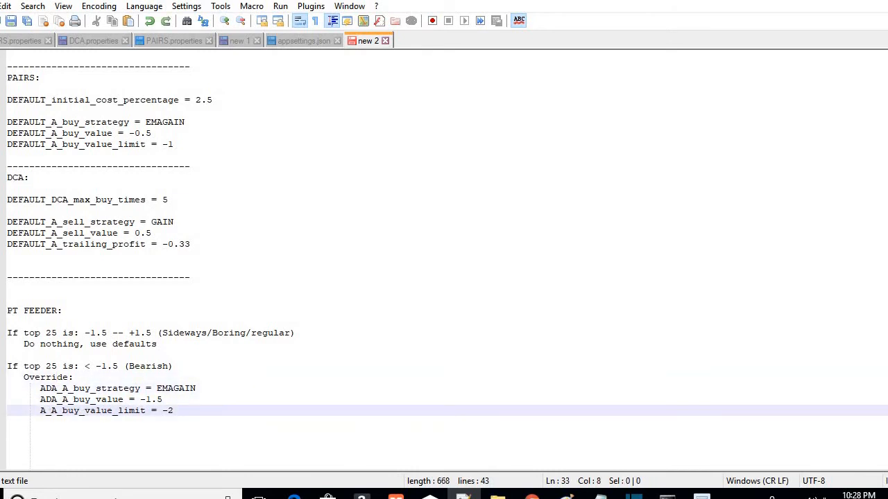
pyautogui.hotkey('ctrl', 'z')
pyautogui.hotkey('ctrl', 'z')
pyautogui.hotkey('ctrl', 'z')
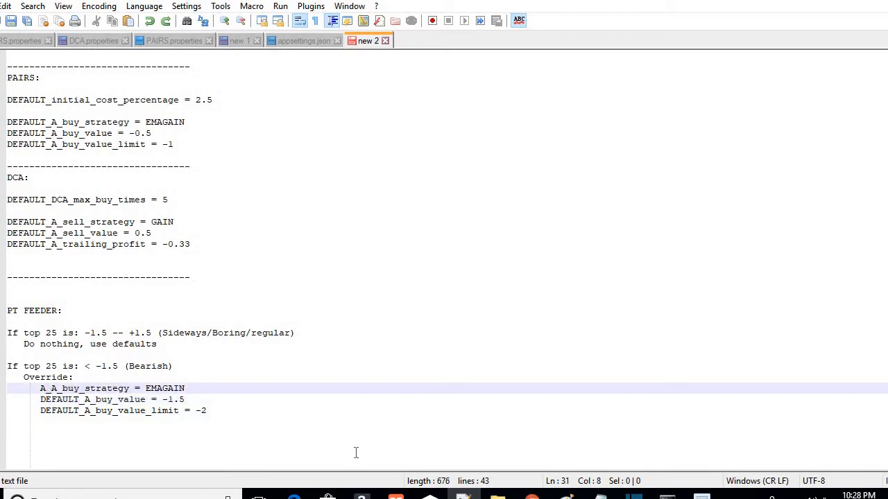
# Step: Below the Bearish override, leave a blank line and add the condition "If top 25 is: > +2.0"
pyautogui.click(217, 425)
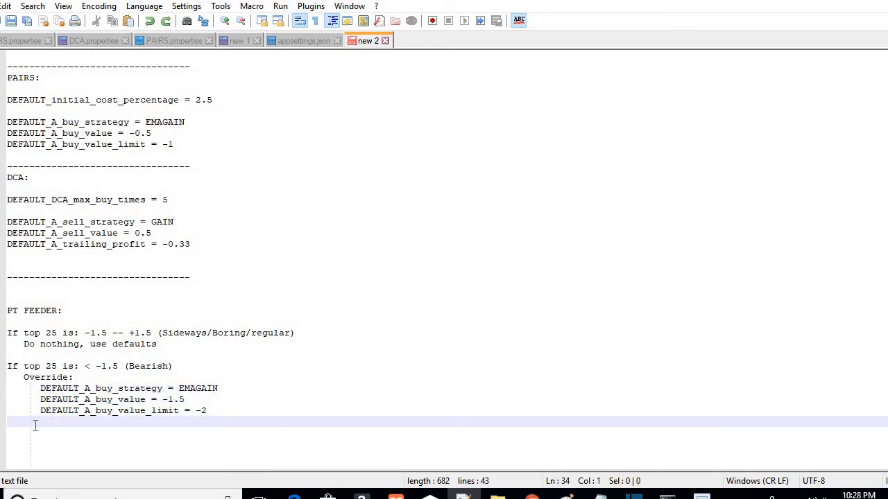
pyautogui.press('Down')
pyautogui.write('If t')
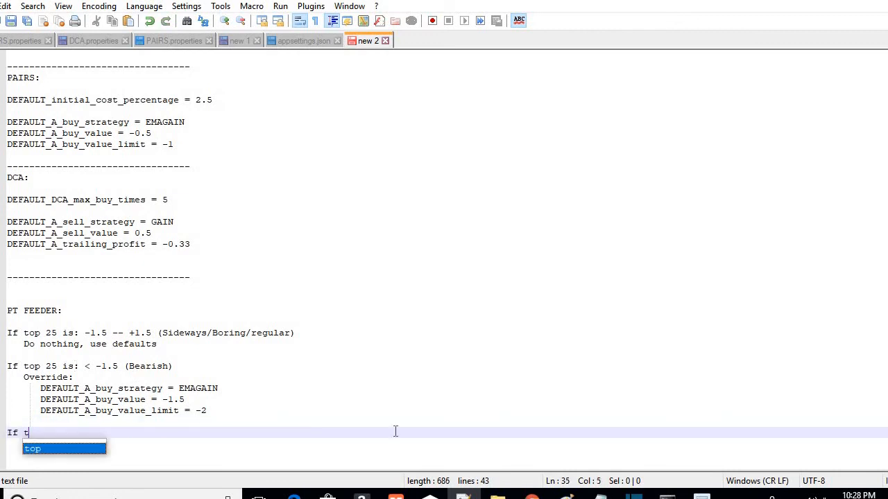
pyautogui.write('op 25 ')
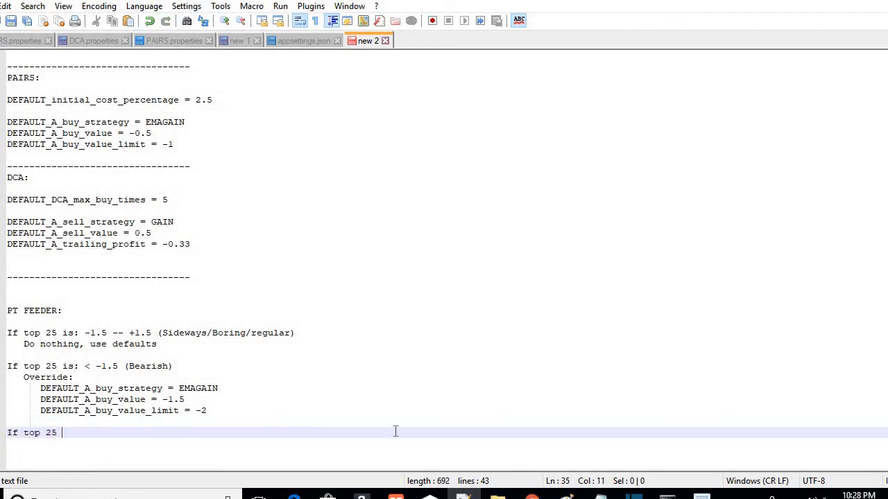
pyautogui.write('is')
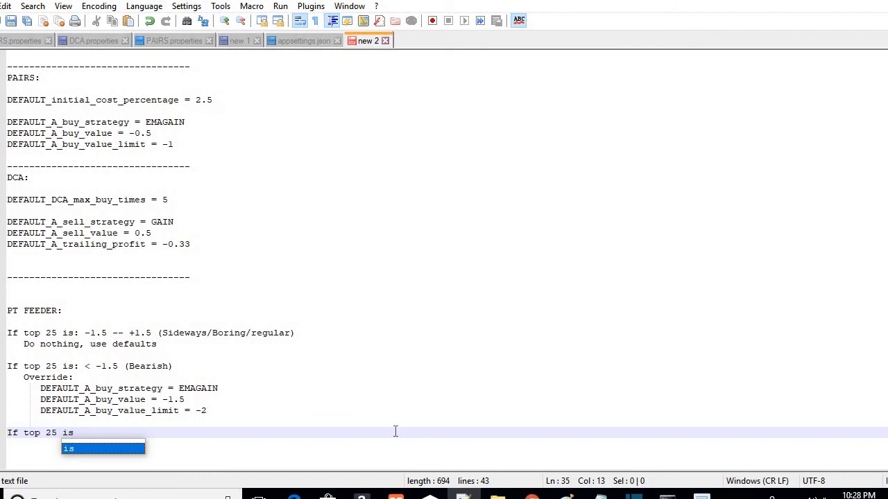
pyautogui.write(': ')
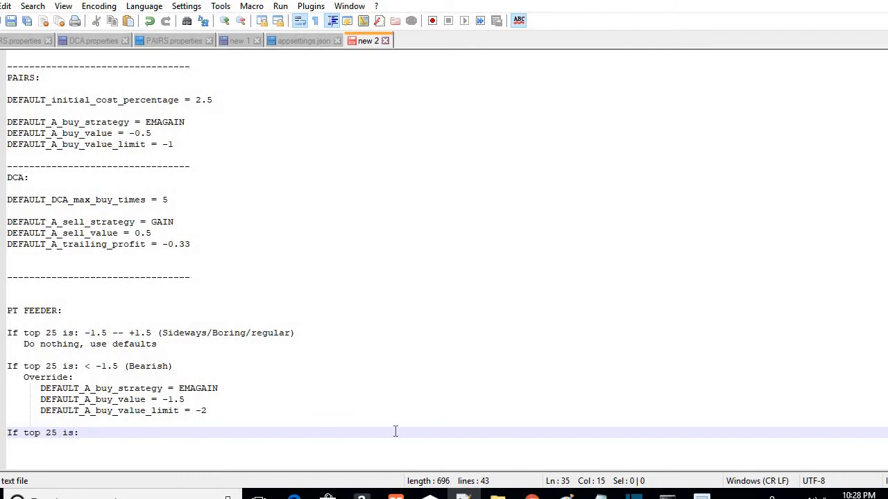
pyautogui.write('>')
pyautogui.write('+')
pyautogui.write('1.5')
pyautogui.press('BackSpace')
pyautogui.press('BackSpace')
pyautogui.press('BackSpace')
pyautogui.write('2.0')
pyautogui.press('BackSpace')
pyautogui.write('0')
# Step: Set the upper bound of the Sideways/Boring/regular range to +2.0
pyautogui.moveTo(151, 333); pyautogui.dragTo(134, 333)
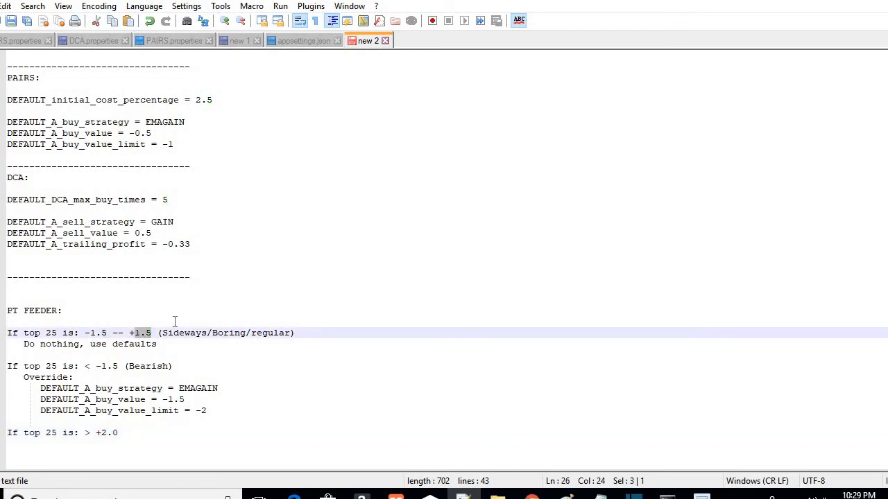
pyautogui.write('2.0')
pyautogui.click(166, 432)
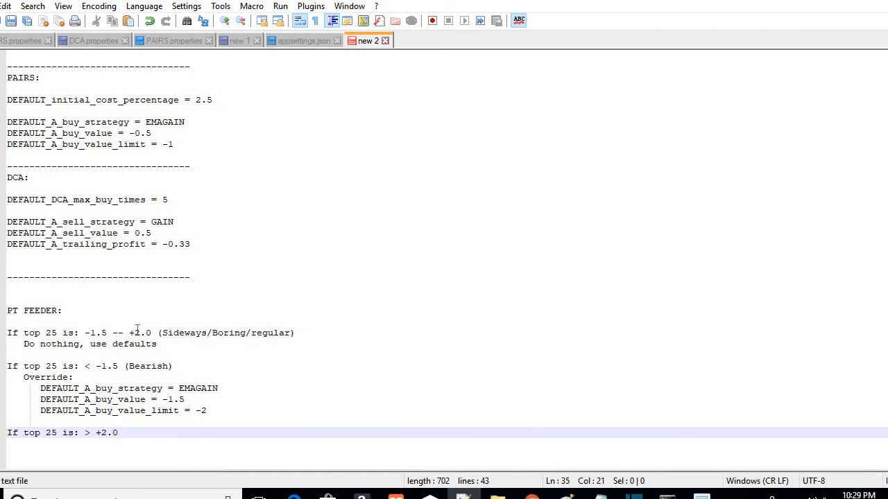
# Step: Label the > +2.0 condition "(Bullish)" and start the line beneath it
pyautogui.moveTo(131, 332); pyautogui.dragTo(180, 334)
pyautogui.moveTo(147, 391); pyautogui.dragTo(149, 392)
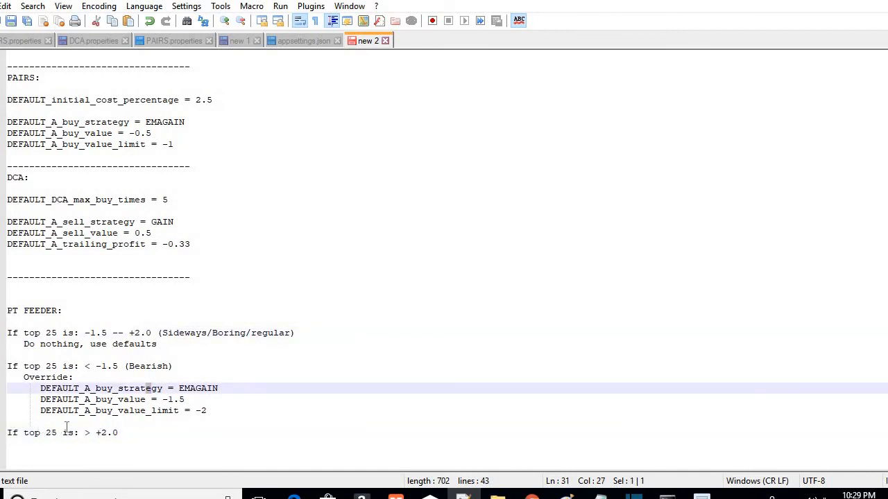
pyautogui.moveTo(96, 432); pyautogui.dragTo(118, 435)
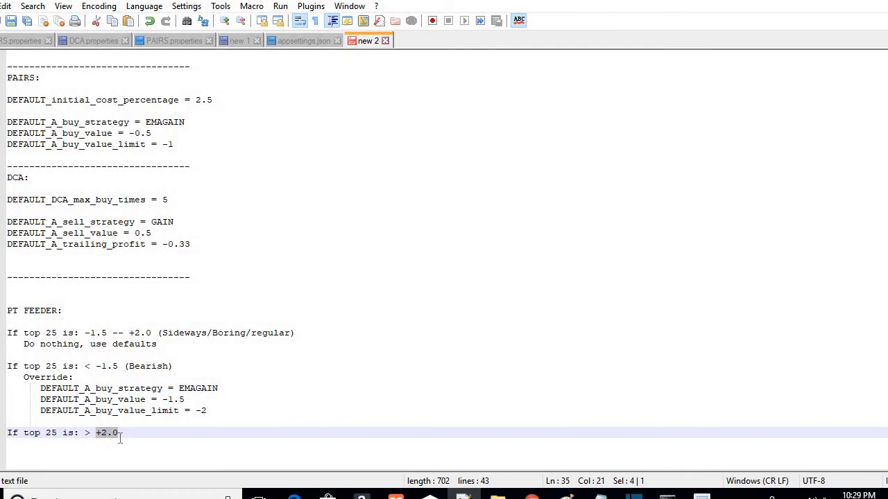
pyautogui.click(119, 436)
pyautogui.write('(Bullish')
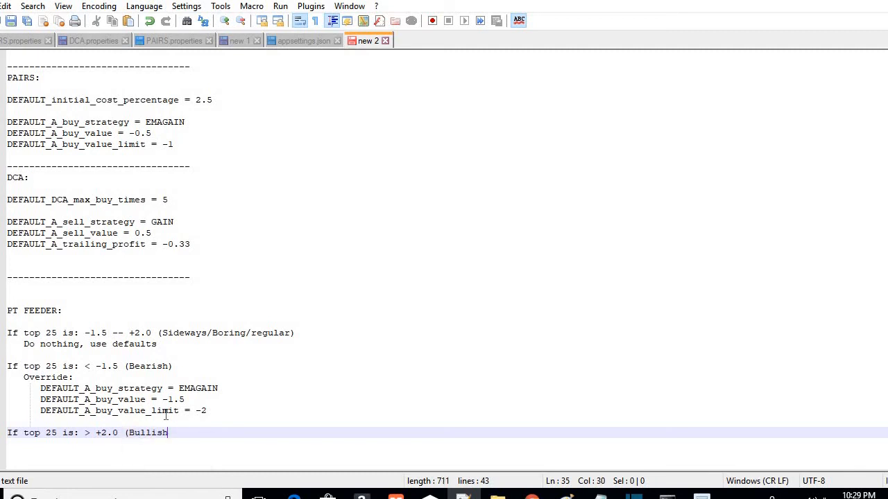
pyautogui.write(')')
pyautogui.press('Down')
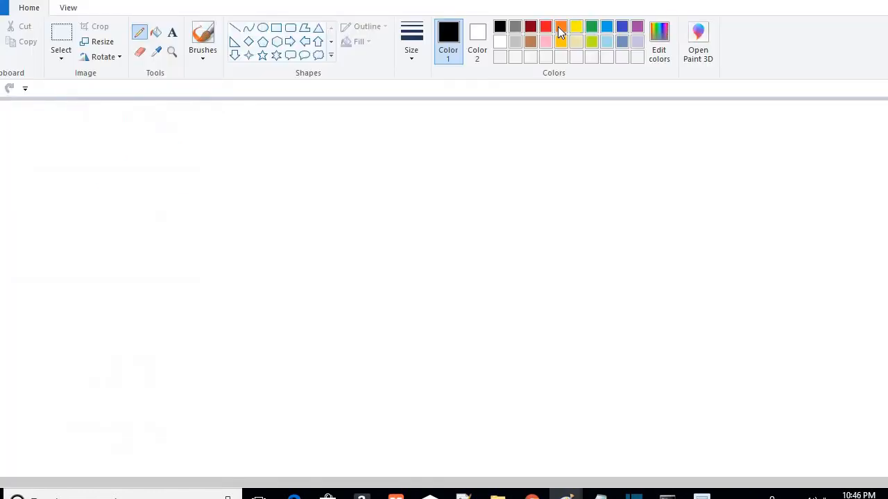
# Step: In Paint, draw a rising wavy red price line with several dips and circle its first two dips in green
pyautogui.click(548, 26)
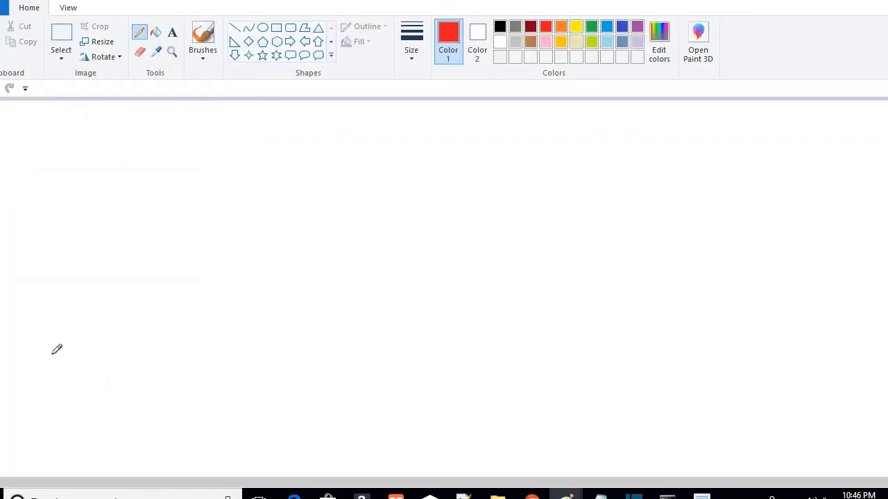
pyautogui.moveTo(30, 383)
pyautogui.mouseDown()
pyautogui.moveTo(70, 340)
pyautogui.moveTo(94, 358)
pyautogui.moveTo(138, 366)
pyautogui.moveTo(215, 281)
pyautogui.moveTo(277, 302)
pyautogui.moveTo(349, 228)
pyautogui.moveTo(365, 254)
pyautogui.moveTo(430, 276)
pyautogui.moveTo(476, 224)
pyautogui.moveTo(559, 185)
pyautogui.moveTo(606, 139)
pyautogui.mouseUp()
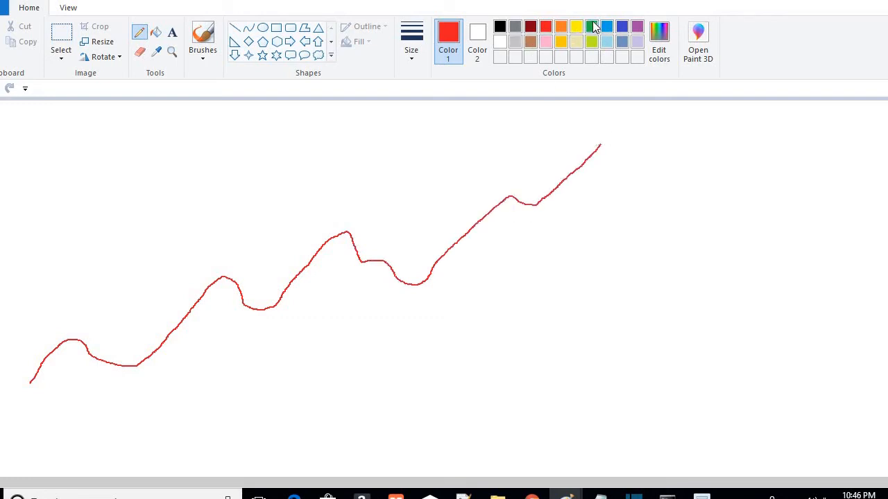
pyautogui.click(596, 28)
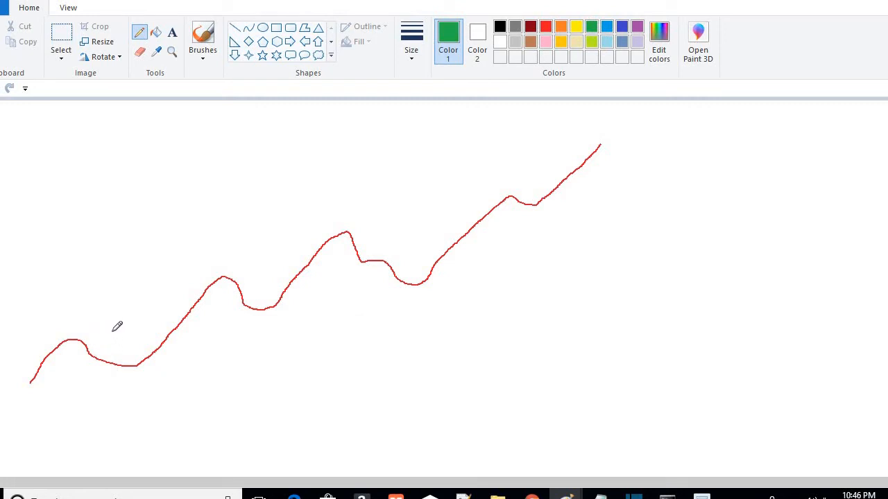
pyautogui.moveTo(111, 332)
pyautogui.mouseDown()
pyautogui.moveTo(85, 341)
pyautogui.moveTo(147, 364)
pyautogui.moveTo(192, 340)
pyautogui.moveTo(122, 317)
pyautogui.moveTo(97, 326)
pyautogui.moveTo(93, 340)
pyautogui.mouseUp()
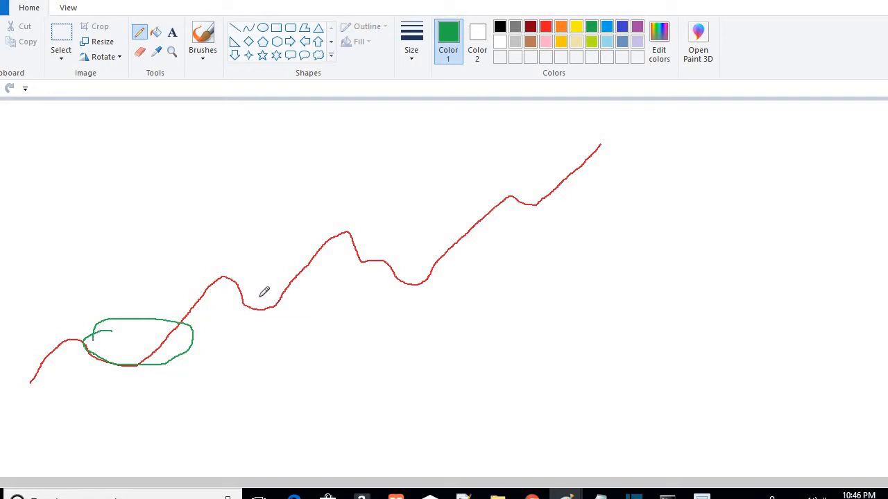
pyautogui.moveTo(251, 297)
pyautogui.mouseDown()
pyautogui.moveTo(295, 320)
pyautogui.moveTo(333, 317)
pyautogui.moveTo(326, 285)
pyautogui.moveTo(251, 291)
pyautogui.moveTo(244, 302)
pyautogui.mouseUp()
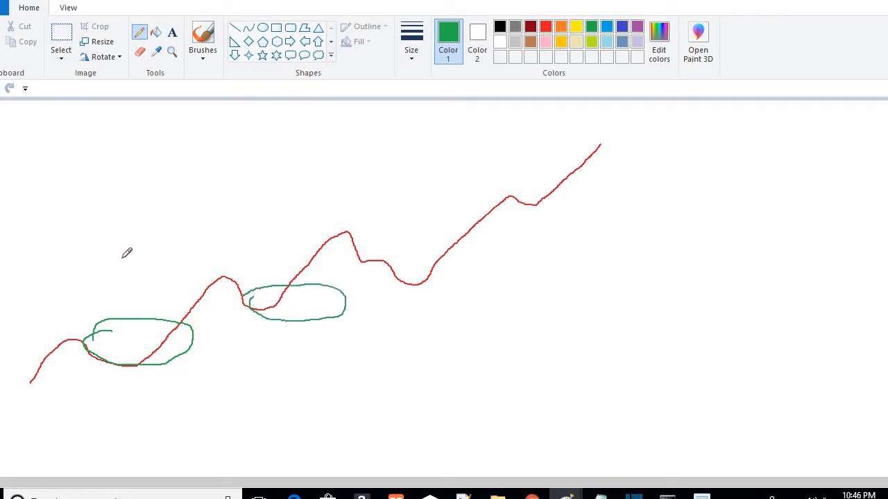
# Step: Draw a dashed green horizontal line across the middle of the price line and a green plus sign above it
pyautogui.click(177, 248)
pyautogui.moveTo(154, 254); pyautogui.dragTo(517, 266)
pyautogui.moveTo(287, 212)
pyautogui.mouseDown()
pyautogui.moveTo(287, 220)
pyautogui.moveTo(313, 208)
pyautogui.mouseUp()
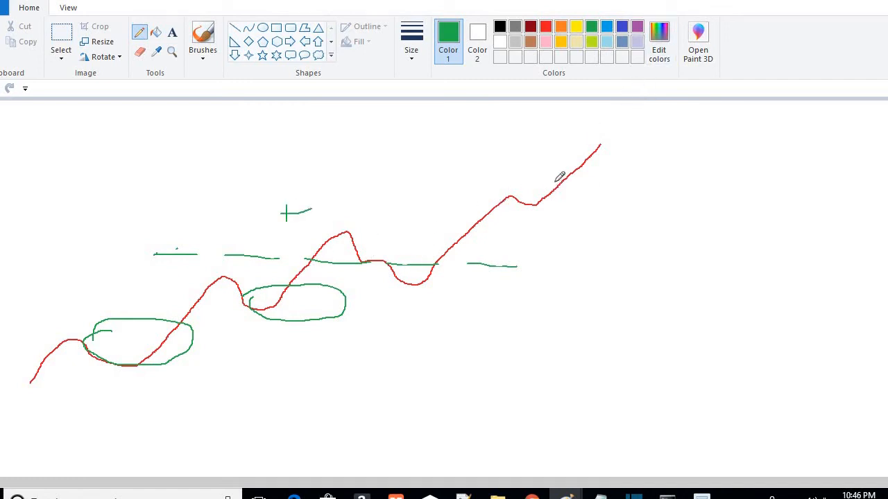
# Step: Near the price line's upper end, draw two blue horizontal level lines joined by a blue vertical line
pyautogui.click(622, 28)
pyautogui.moveTo(550, 180); pyautogui.dragTo(625, 176)
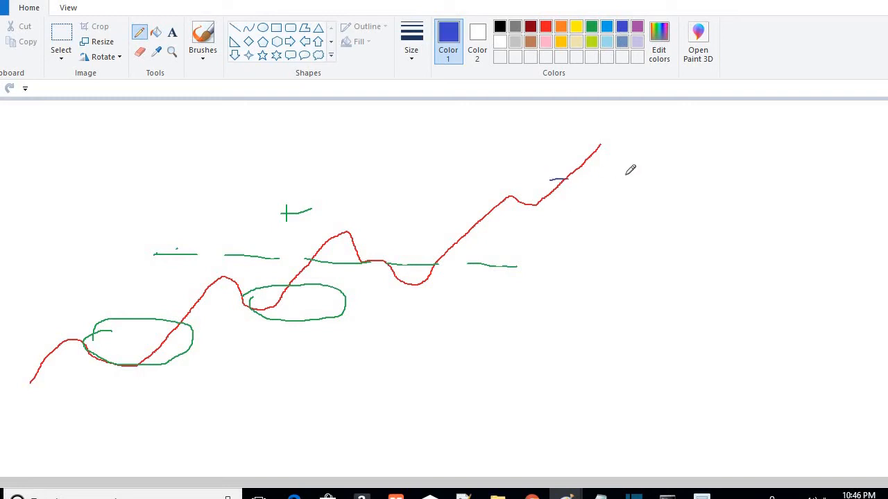
pyautogui.moveTo(545, 129)
pyautogui.mouseDown()
pyautogui.moveTo(615, 130)
pyautogui.moveTo(584, 178)
pyautogui.mouseUp()
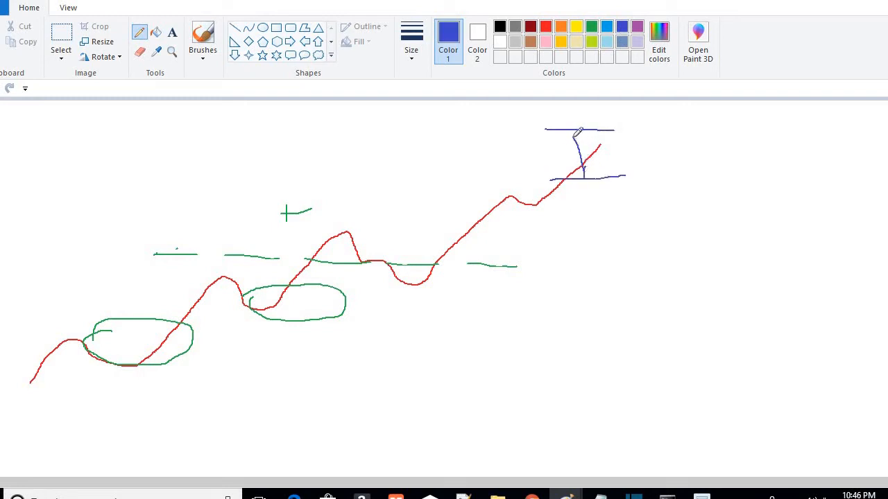
pyautogui.moveTo(568, 146)
pyautogui.mouseDown()
pyautogui.moveTo(572, 139)
pyautogui.moveTo(591, 147)
pyautogui.moveTo(585, 179)
pyautogui.mouseUp()
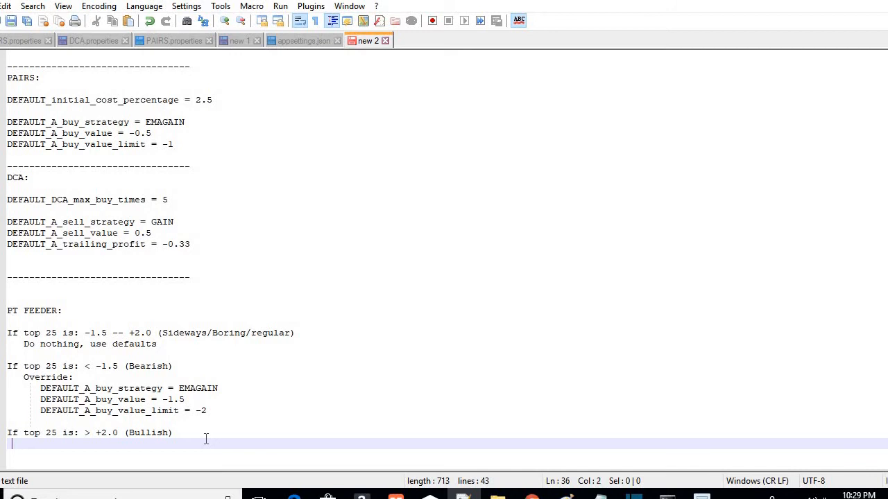
# Step: In the Notepad++ notes, add an indented "Override:" heading under the Bullish condition and start a new line below it
pyautogui.write('Override')
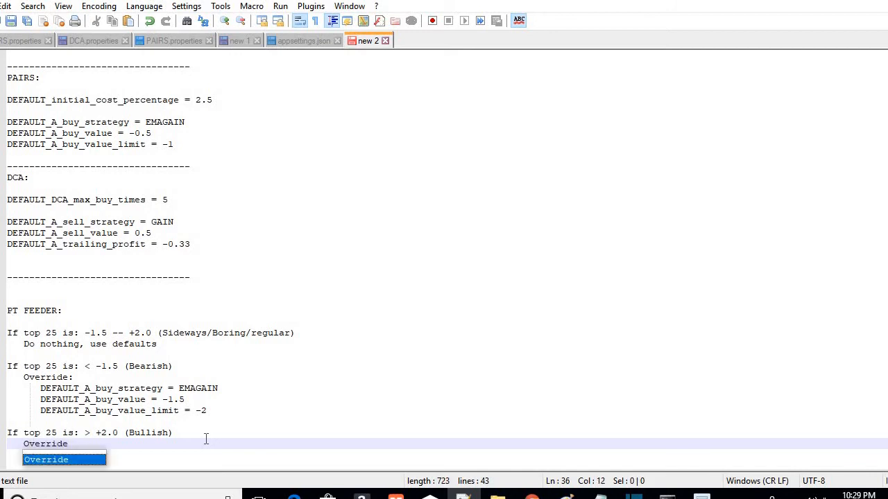
pyautogui.write(':')
pyautogui.press('Return')
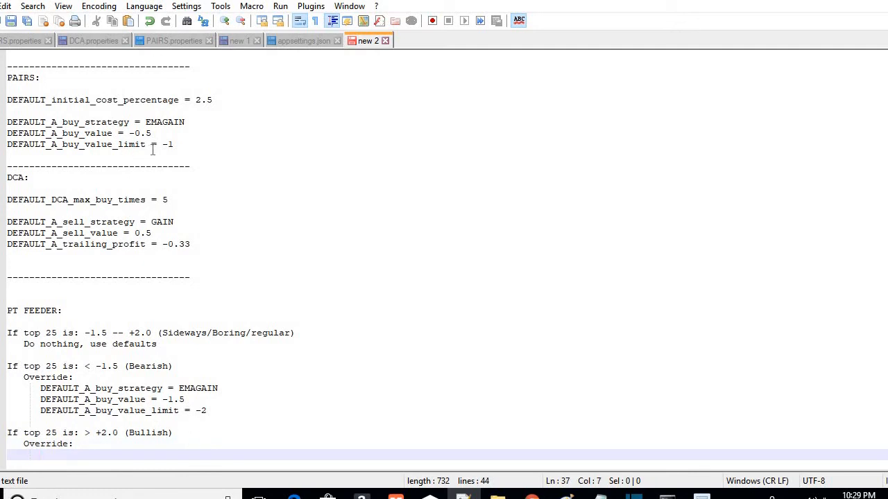
# Step: Copy the three DCA sell strategy, sell value and trailing profit lines under the Bullish Override heading, indented to match the Bearish overrides
pyautogui.moveTo(174, 144); pyautogui.dragTo(7, 123)
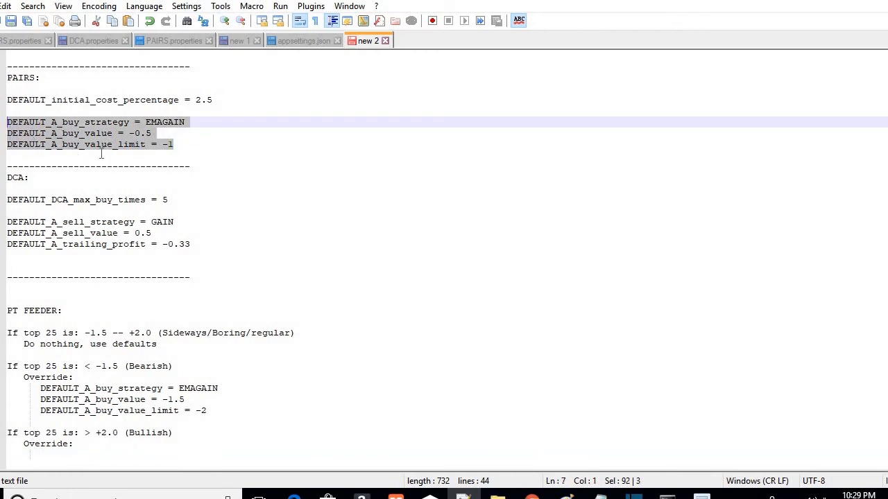
pyautogui.click(195, 244)
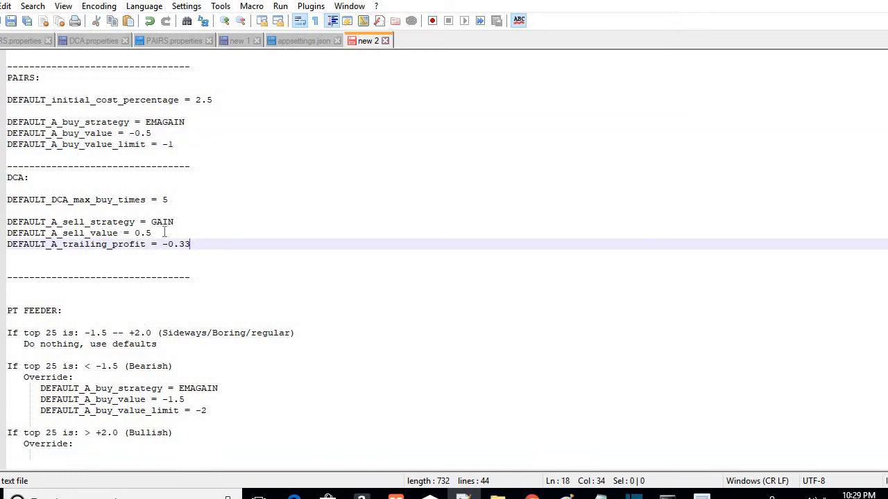
pyautogui.moveTo(189, 245); pyautogui.dragTo(7, 222)
pyautogui.hotkey('ctrl', 'c')
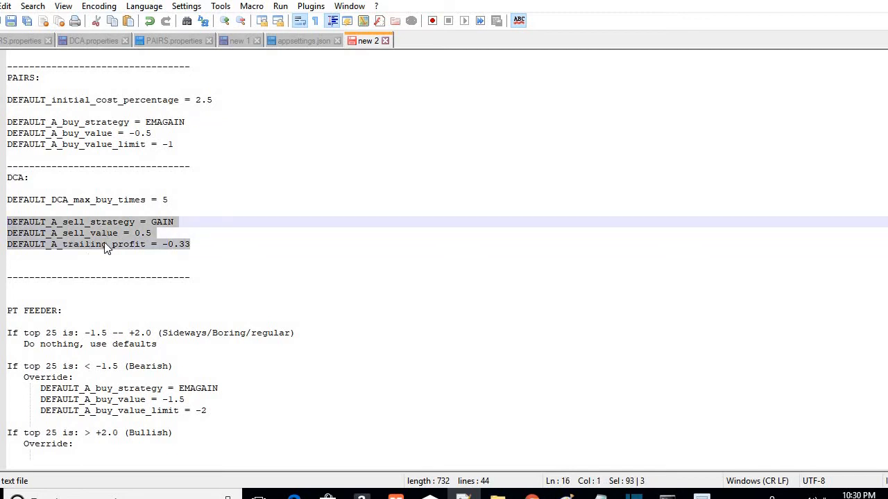
pyautogui.click(70, 454)
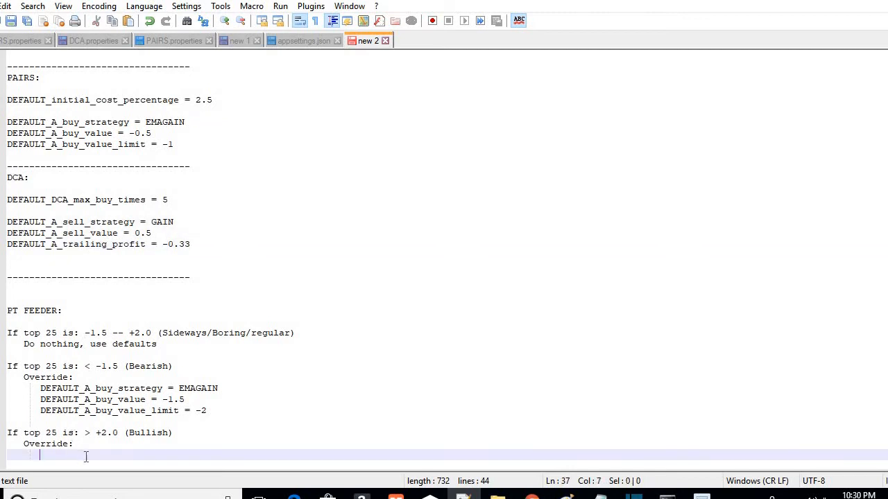
pyautogui.hotkey('ctrl', 'v')
pyautogui.click(8, 444)
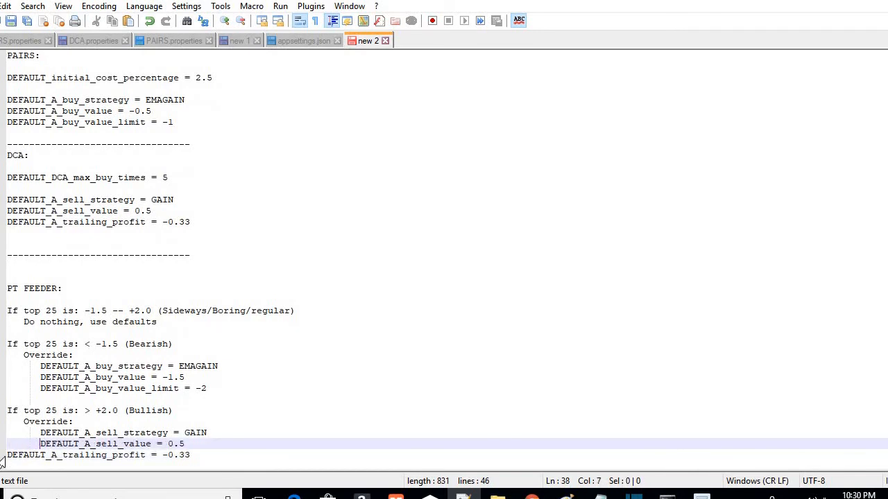
pyautogui.click(8, 455)
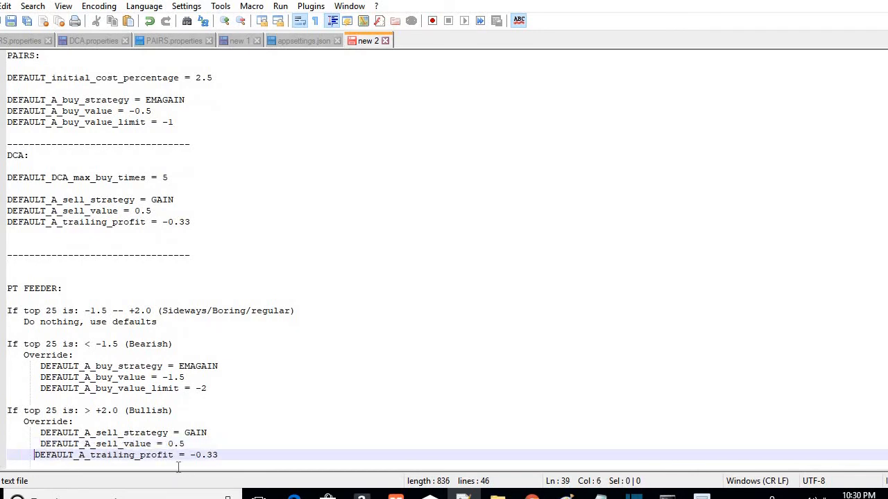
pyautogui.click(228, 448)
pyautogui.click(246, 458)
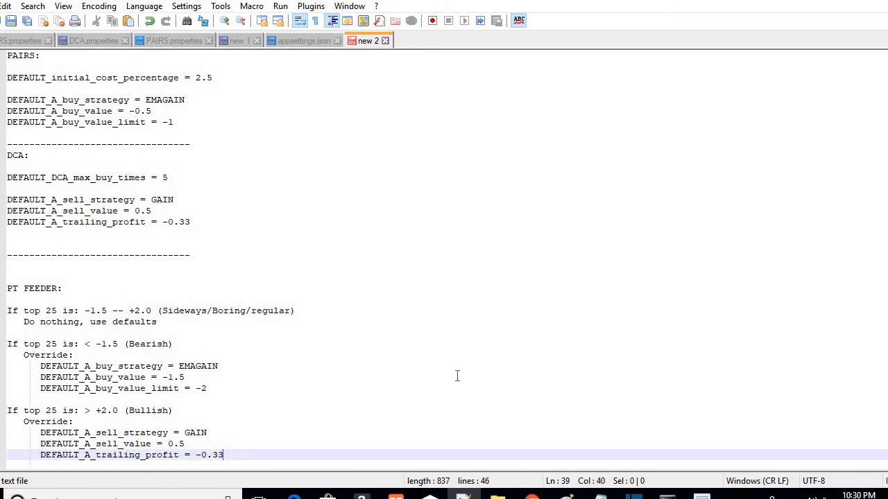
# Step: Add two empty indented lines below the trailing profit line of the Bullish overrides
pyautogui.press('Return')
pyautogui.press('Return')
pyautogui.press('BackSpace')
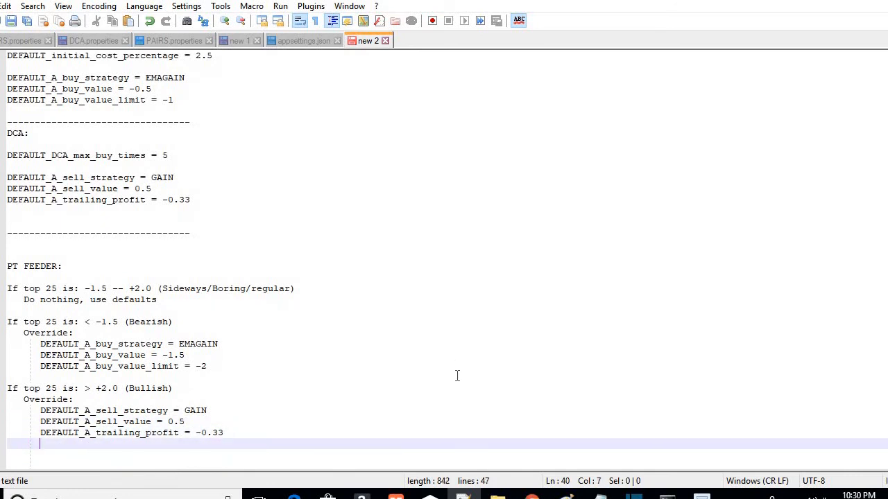
pyautogui.press('BackSpace')
pyautogui.press('BackSpace')
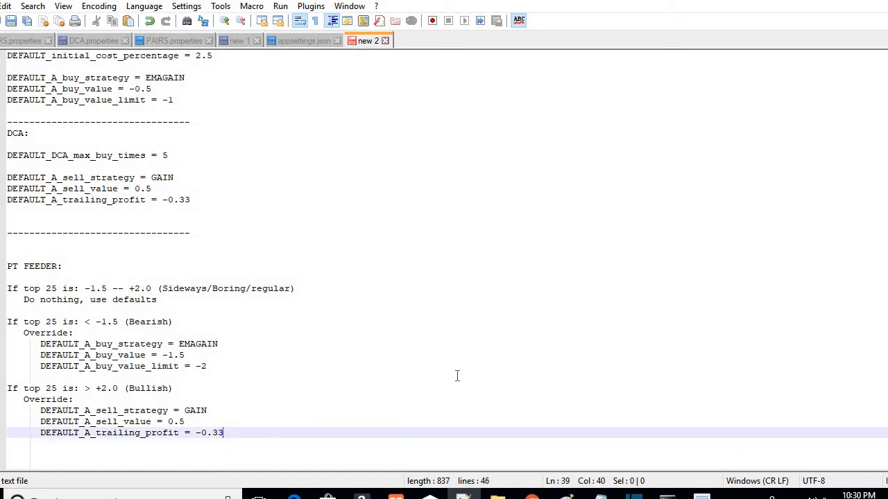
pyautogui.press('Return')
pyautogui.press('Return')
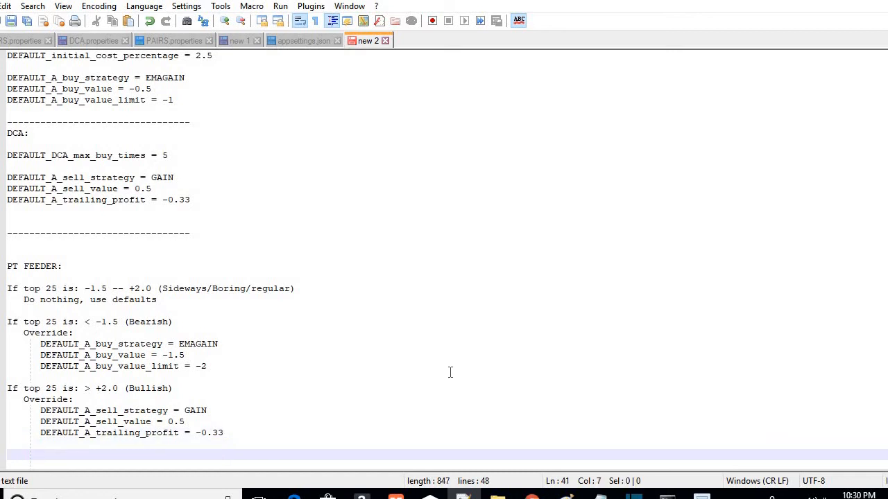
# Step: In the Bullish overrides, set DEFAULT_A_sell_value to 2 and DEFAULT_A_trailing_profit to 0.75
pyautogui.click(213, 412)
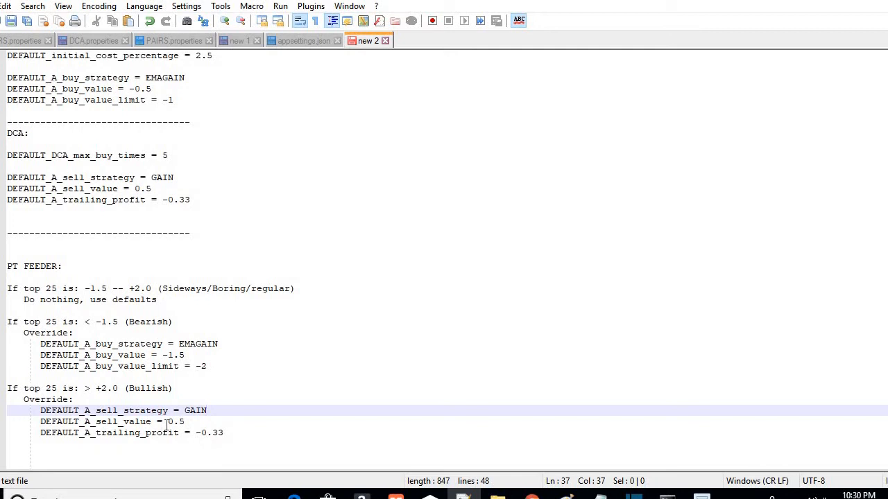
pyautogui.moveTo(169, 423); pyautogui.dragTo(209, 422)
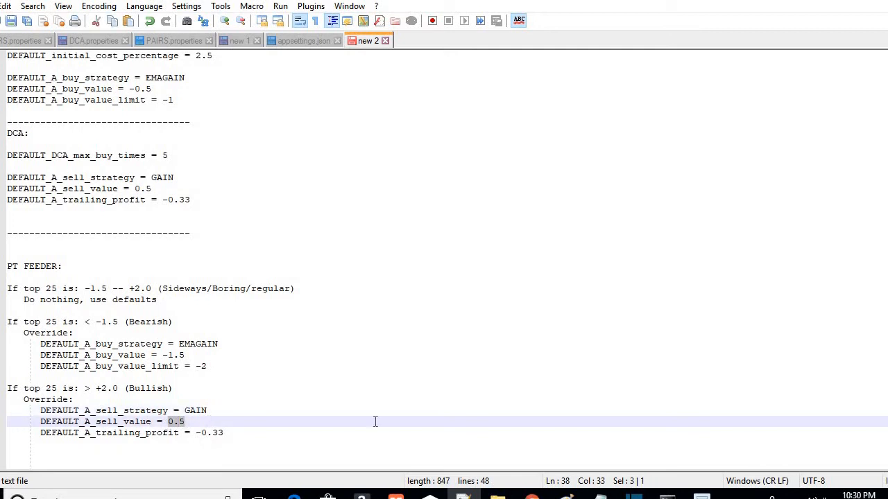
pyautogui.write('2')
pyautogui.press('Down')
pyautogui.press('Right')
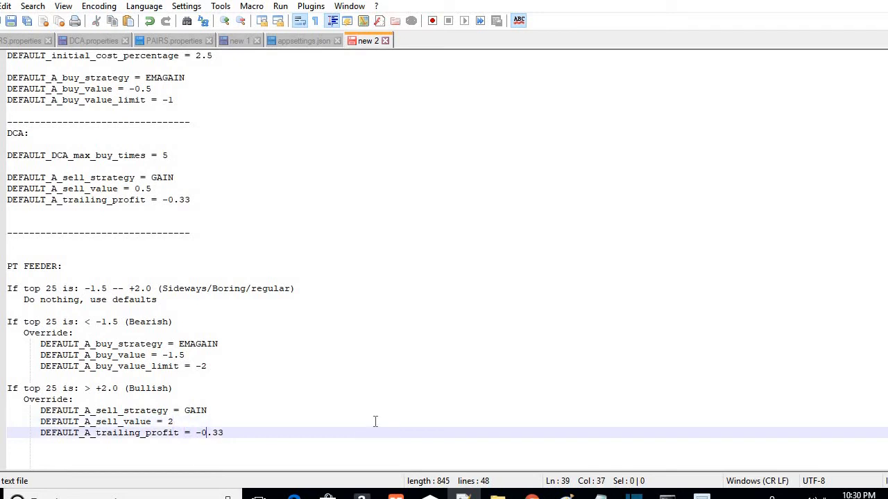
pyautogui.press('BackSpace')
pyautogui.write('7')
pyautogui.press('BackSpace')
pyautogui.write('5')
pyautogui.press('BackSpace')
# Step: Set DEFAULT_A_trailing_profit in the DCA section to 0.33 by removing its minus sign
pyautogui.click(168, 200)
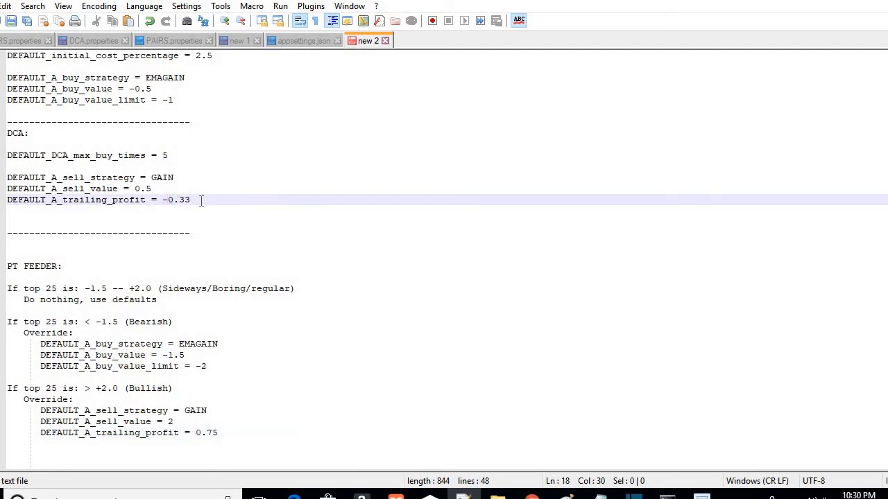
pyautogui.press('BackSpace')
pyautogui.click(247, 411)
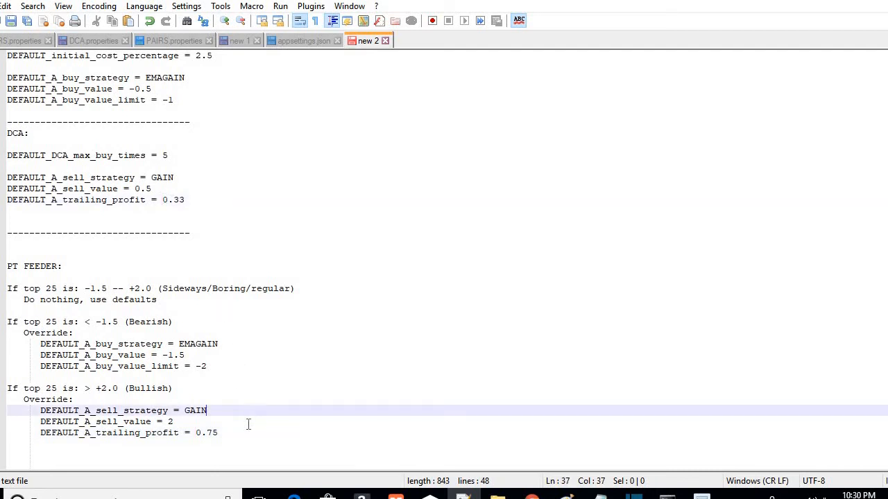
pyautogui.click(245, 433)
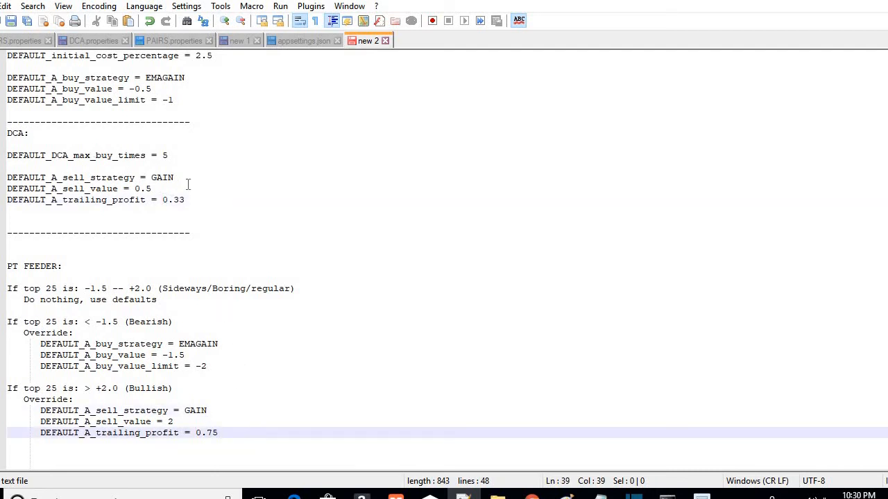
# Step: Review the default DCA block, the top 25 threshold of the Bullish condition and the override lines below it
pyautogui.moveTo(186, 201); pyautogui.dragTo(7, 134)
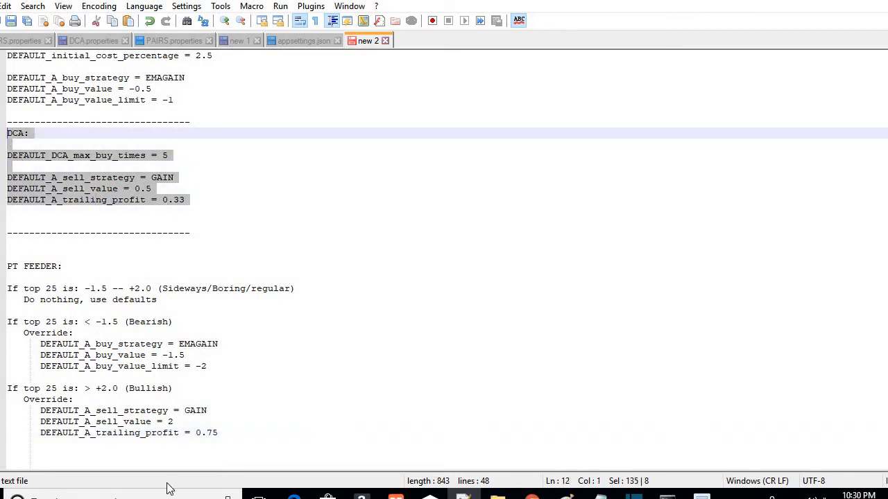
pyautogui.click(84, 422)
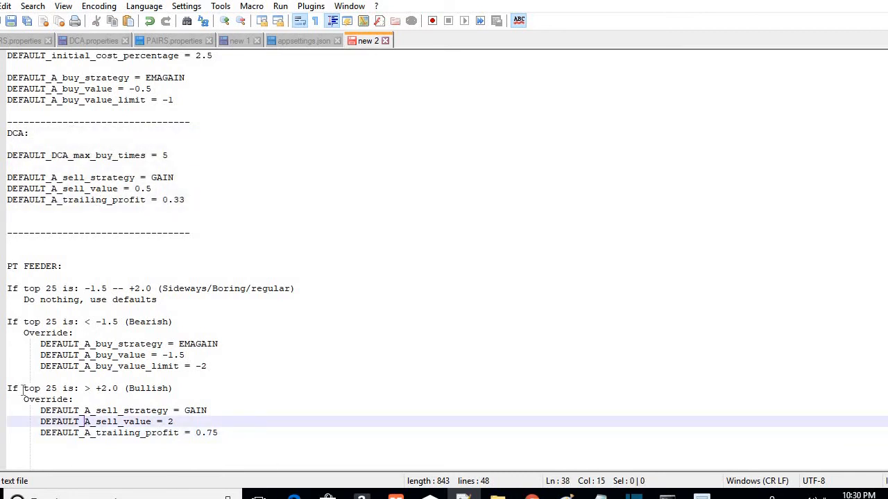
pyautogui.moveTo(24, 389); pyautogui.dragTo(125, 390)
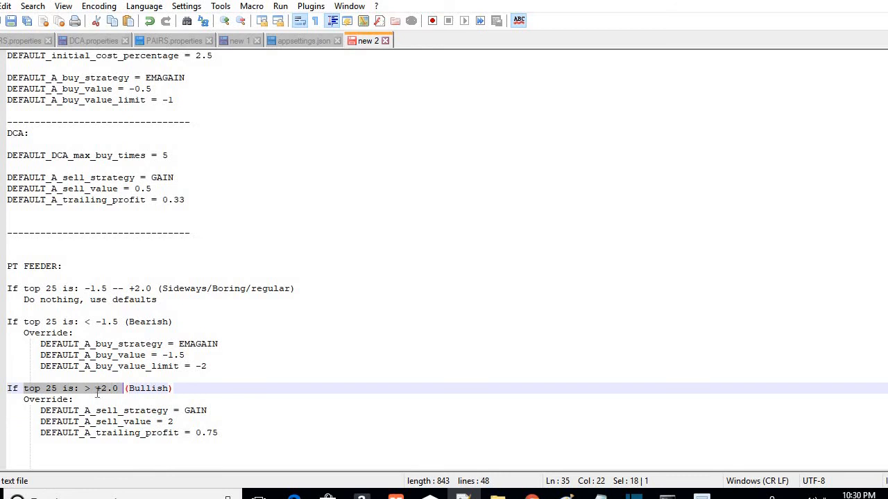
pyautogui.click(95, 389)
pyautogui.keyDown('shift'); pyautogui.click(118, 389); pyautogui.keyUp('shift')
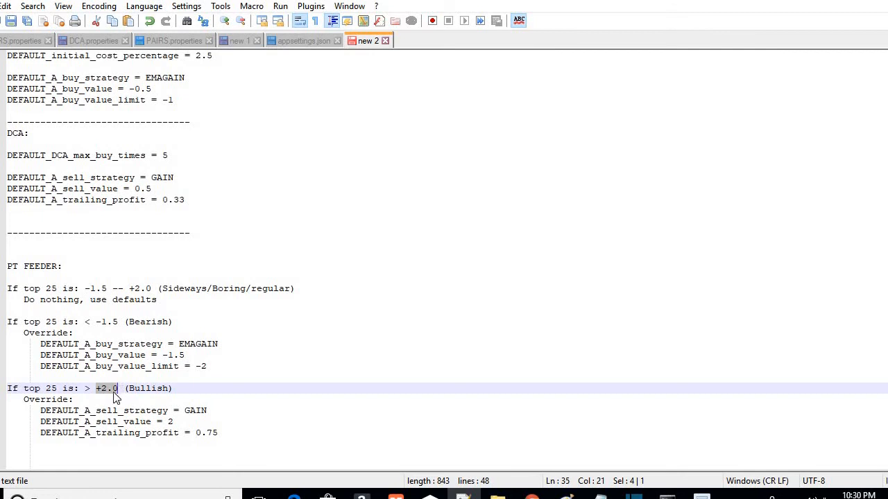
pyautogui.click(146, 391)
pyautogui.moveTo(51, 411); pyautogui.dragTo(224, 433)
pyautogui.click(225, 434)
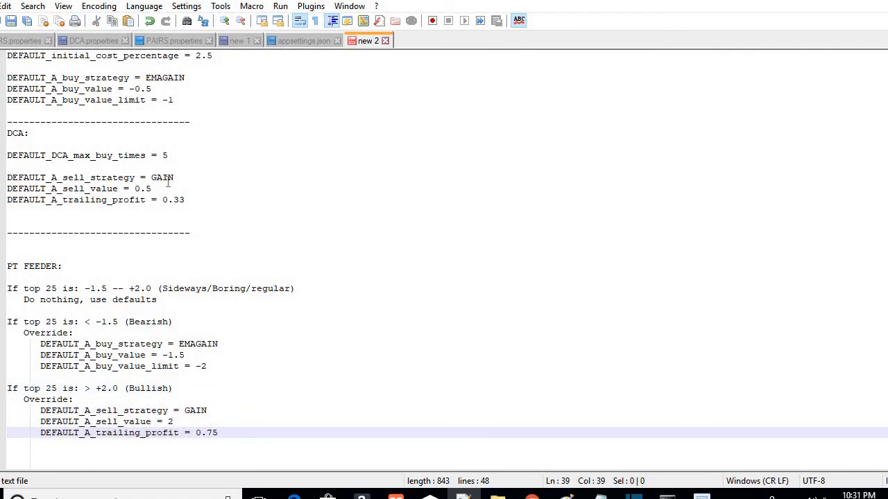
# Step: Compare the sell value and trailing profit in the Bullish overrides with their DCA defaults
pyautogui.click(165, 422)
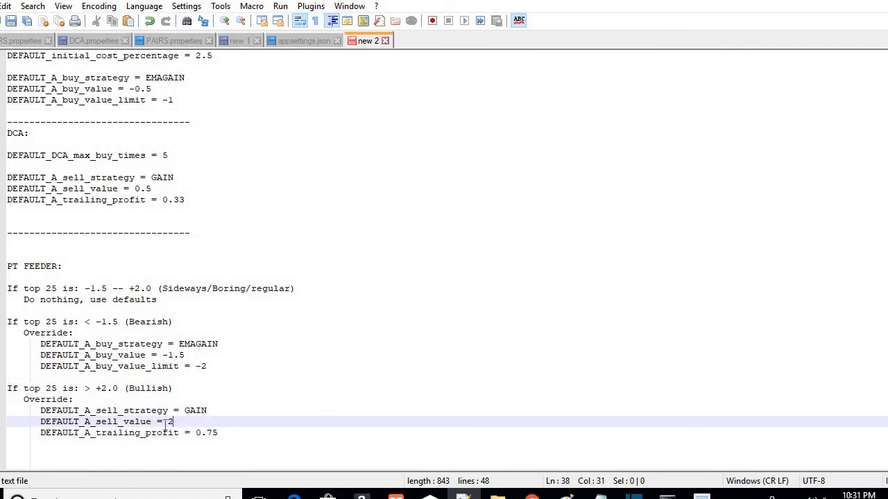
pyautogui.doubleClick(169, 422)
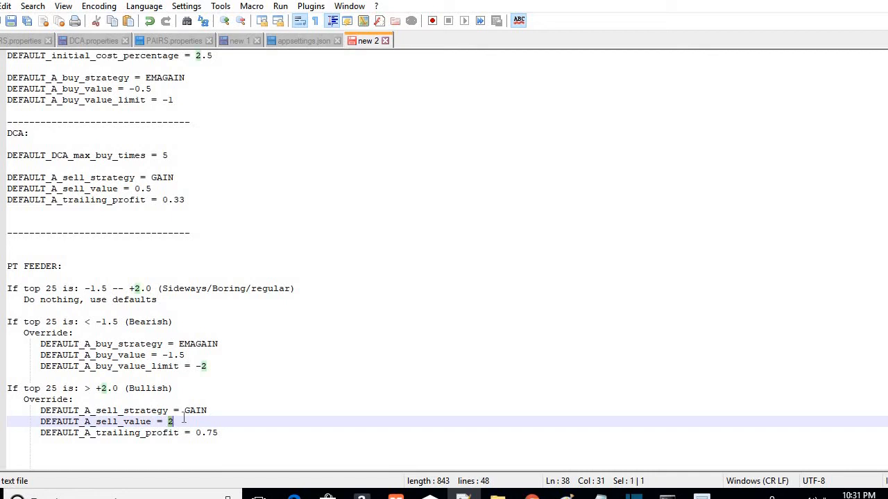
pyautogui.moveTo(134, 189); pyautogui.dragTo(152, 188)
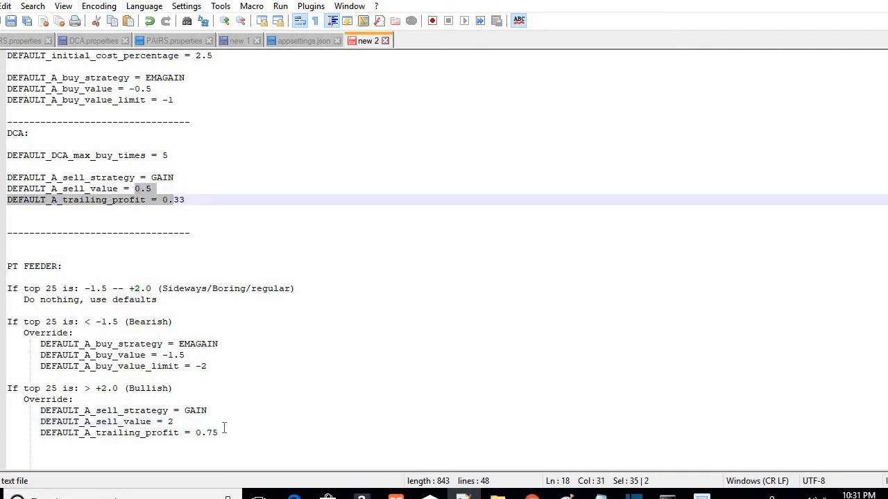
pyautogui.click(188, 432)
pyautogui.moveTo(196, 433); pyautogui.dragTo(219, 433)
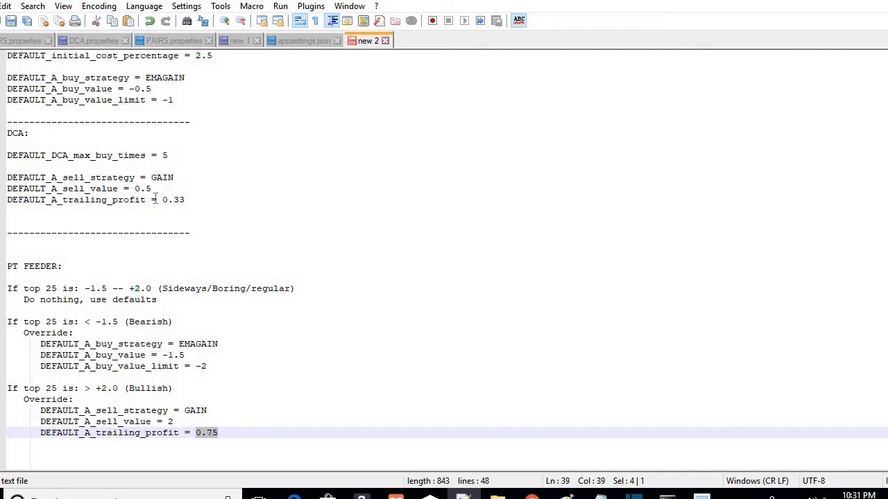
pyautogui.moveTo(162, 201); pyautogui.dragTo(185, 201)
pyautogui.click(245, 438)
# Step: Try adding a copy of the three PAIRS buy setting lines below the Bullish overrides, then undo the paste
pyautogui.scroll(1, 224, 311)
pyautogui.moveTo(181, 144); pyautogui.dragTo(9, 123)
pyautogui.hotkey('ctrl', 'c')
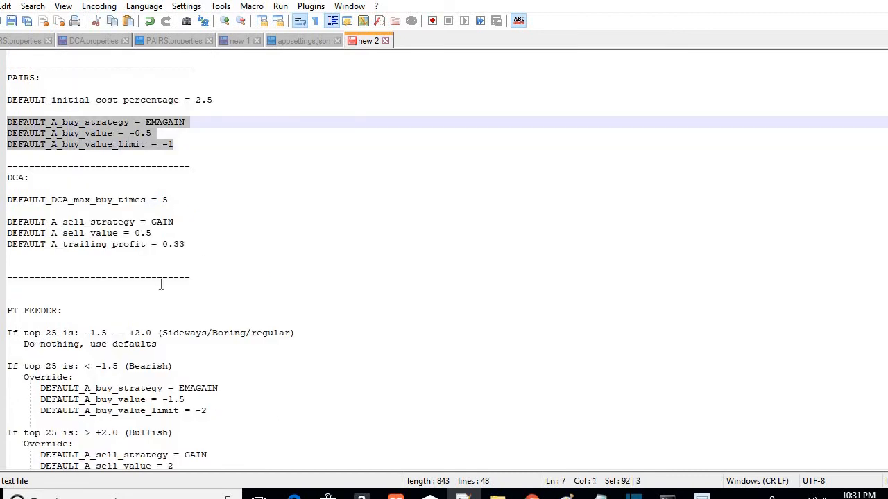
pyautogui.scroll(-4, 158, 288)
pyautogui.click(229, 353)
pyautogui.press('Return')
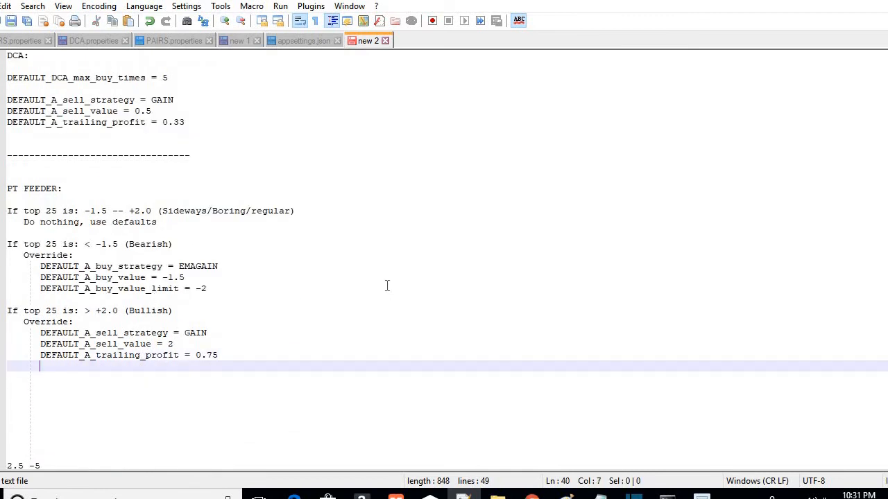
pyautogui.press('Return')
pyautogui.hotkey('ctrl', 'v')
pyautogui.hotkey('ctrl', 'z')
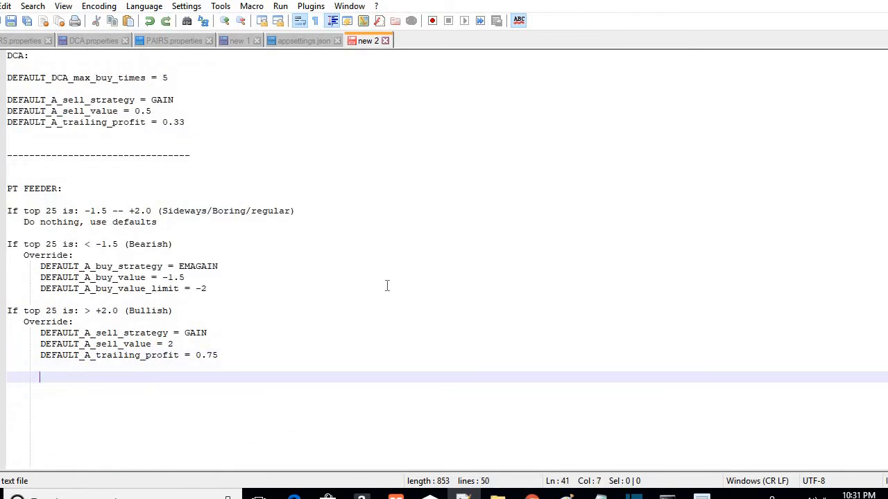
# Step: Review the Sideways/Boring/regular, Bearish and Bullish labels of the three PT FEEDER conditions
pyautogui.click(268, 365)
pyautogui.scroll(-1, 271, 364)
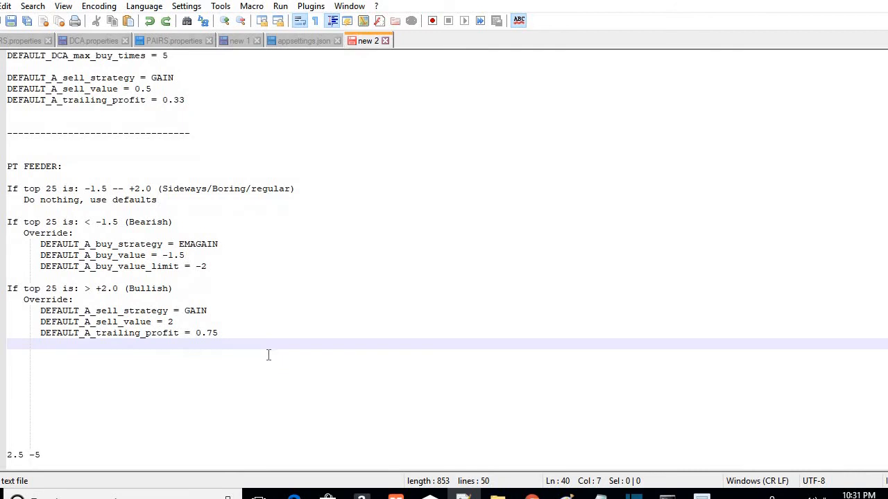
pyautogui.scroll(1, 268, 355)
pyautogui.click(169, 388)
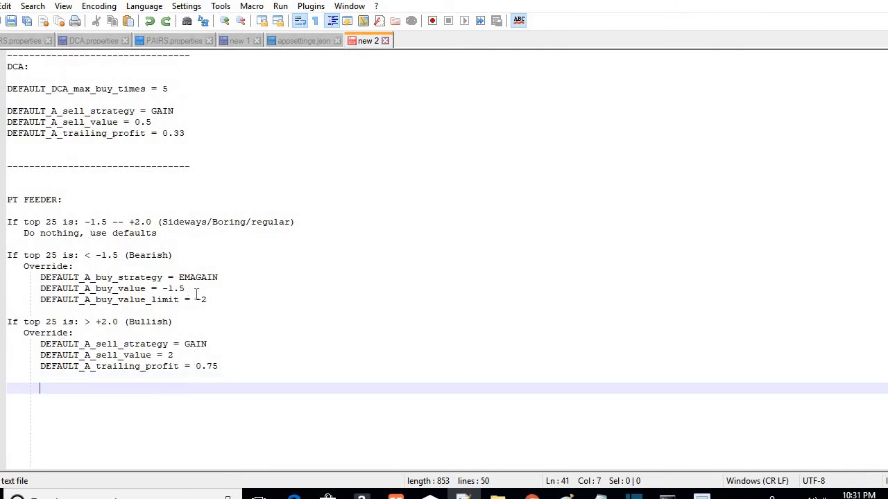
pyautogui.moveTo(497, 495)
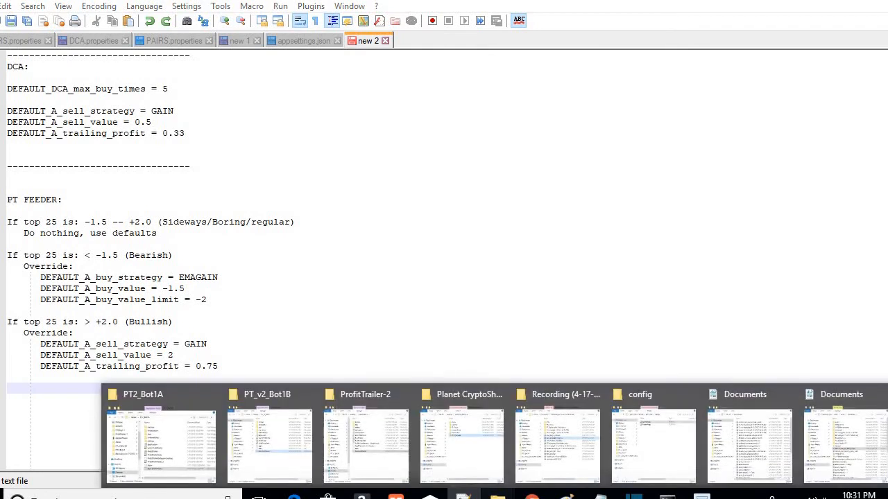
pyautogui.click(654, 426)
pyautogui.moveTo(157, 222); pyautogui.dragTo(291, 222)
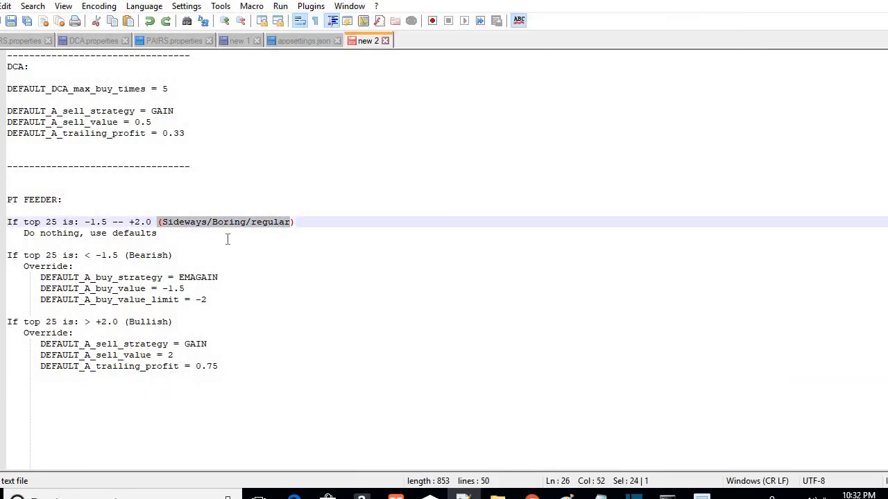
pyautogui.doubleClick(131, 256)
pyautogui.doubleClick(129, 322)
pyautogui.click(50, 397)
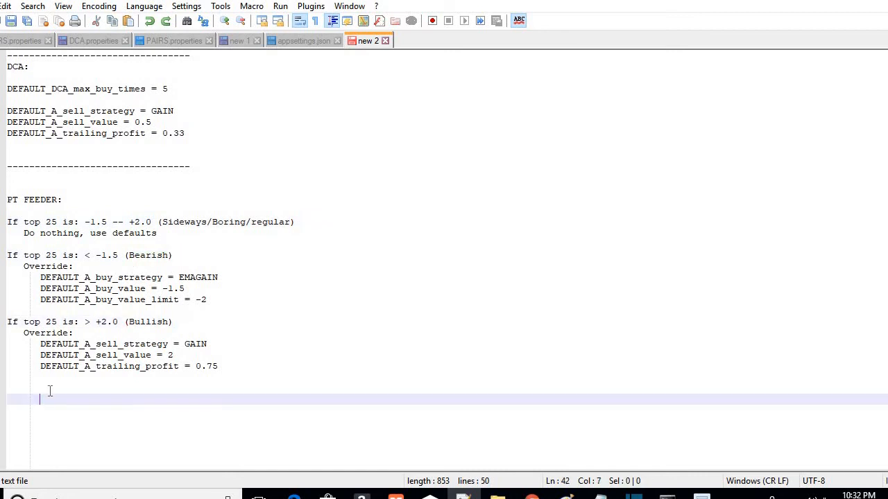
# Step: Add a copy of the "If top 25 is:" text at the line start, one blank line below the Bullish overrides
pyautogui.click(2, 390)
pyautogui.click(27, 392)
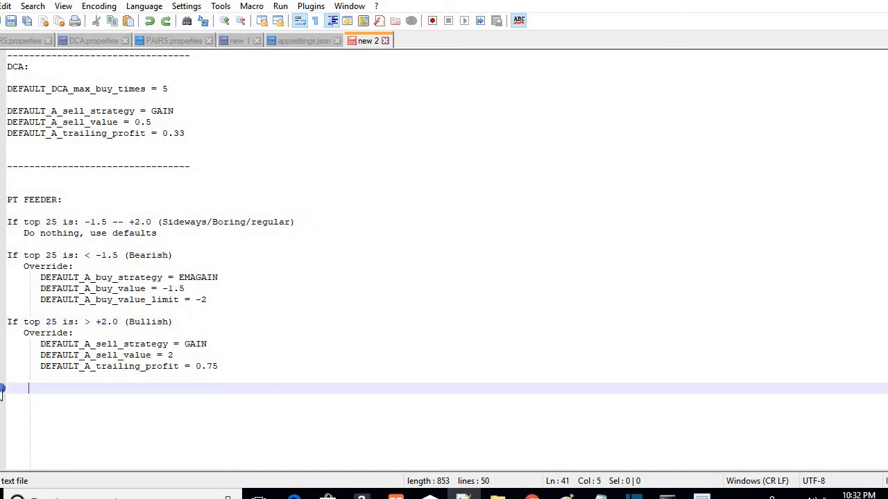
pyautogui.click(3, 392)
pyautogui.click(13, 389)
pyautogui.moveTo(79, 323); pyautogui.dragTo(7, 324)
pyautogui.hotkey('ctrl', 'c')
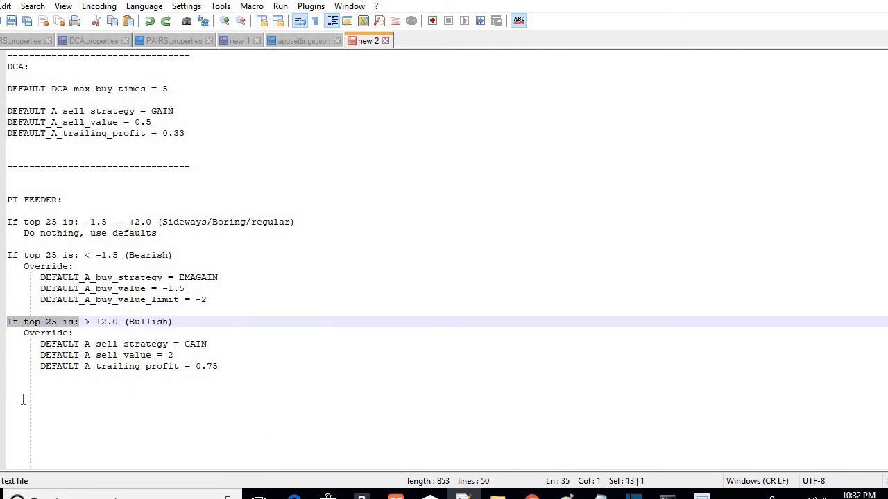
pyautogui.click(26, 389)
pyautogui.hotkey('ctrl', 'v')
pyautogui.press('Home')
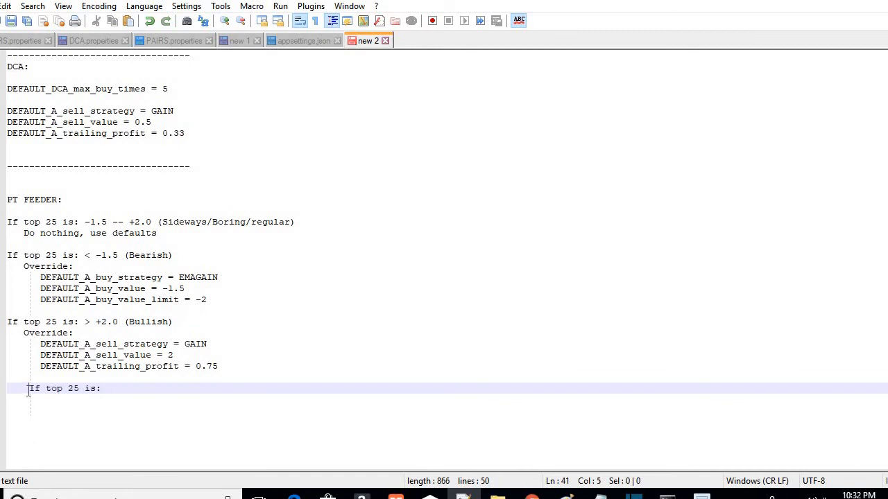
pyautogui.press('BackSpace')
pyautogui.click(89, 390)
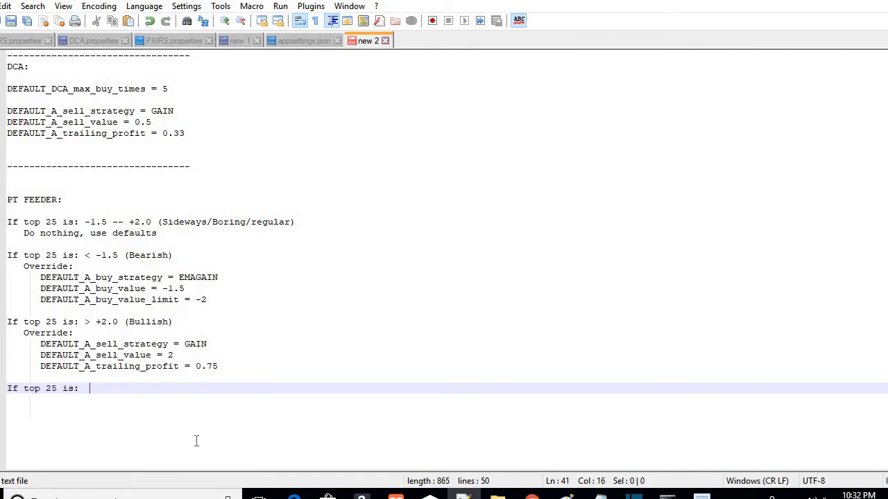
# Step: Complete the new condition with "< -3.0 (Super Bearish)" and add an indented "Override:" line beneath it
pyautogui.write('>')
pyautogui.write(' -')
pyautogui.write('(')
pyautogui.press('Left')
pyautogui.write('3.0')
pyautogui.press('Right')
pyautogui.write('Super Bear')
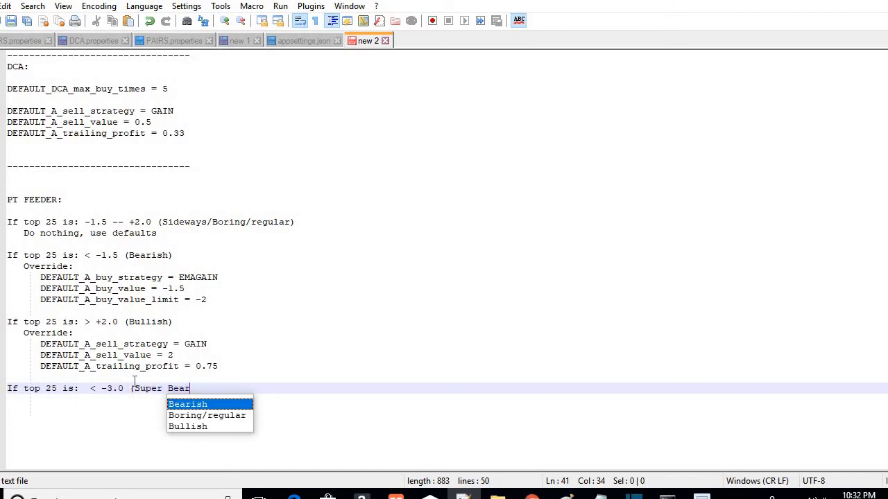
pyautogui.write('ish)')
pyautogui.press('Return')
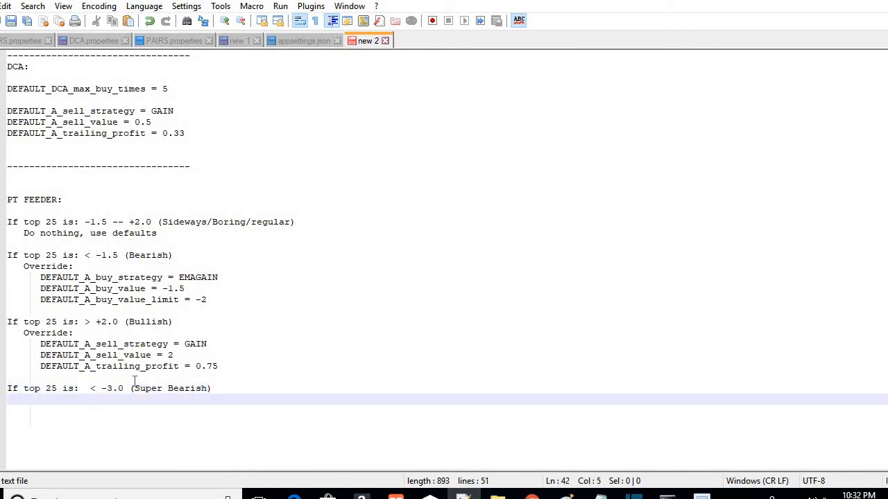
pyautogui.write('Override')
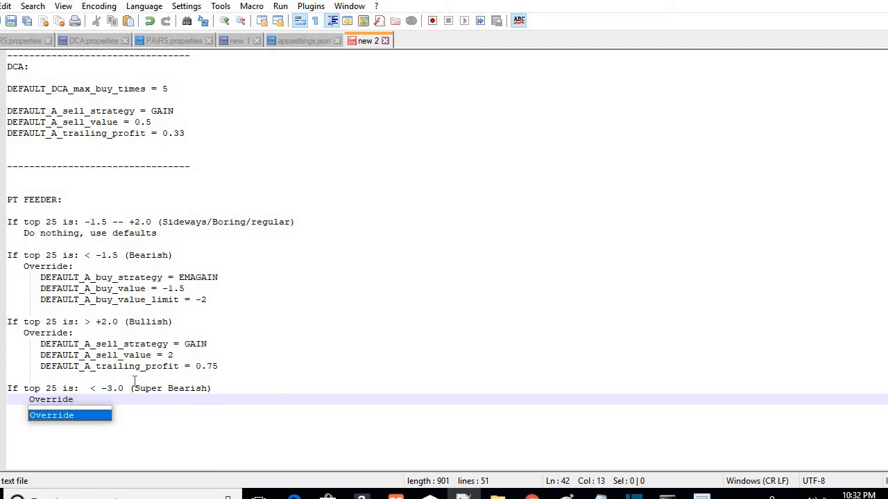
pyautogui.write(':')
pyautogui.press('Return')
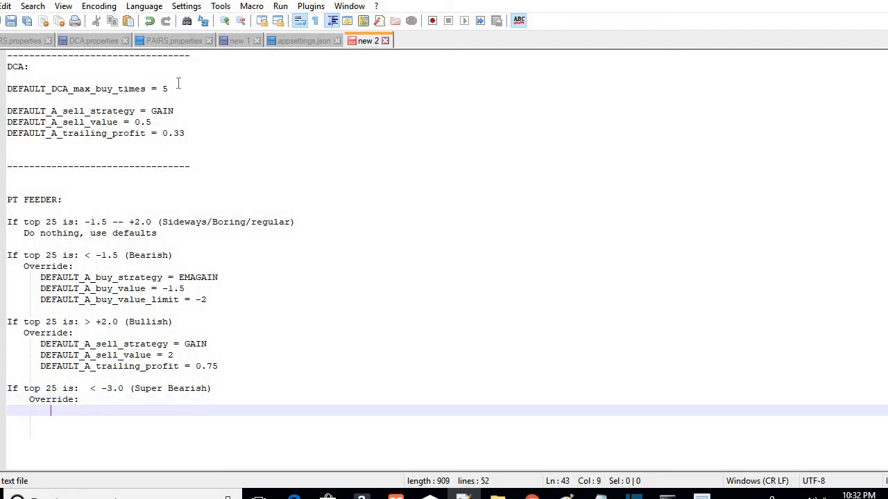
# Step: Copy the DEFAULT_initial_cost_percentage line from the PAIRS defaults into the Super Bearish override, leaving out the three buy setting lines
pyautogui.scroll(3, 224, 113)
pyautogui.doubleClick(169, 144)
pyautogui.moveTo(20, 124); pyautogui.dragTo(7, 102)
pyautogui.hotkey('ctrl', 'c')
pyautogui.scroll(-5, 66, 378)
pyautogui.click(65, 366)
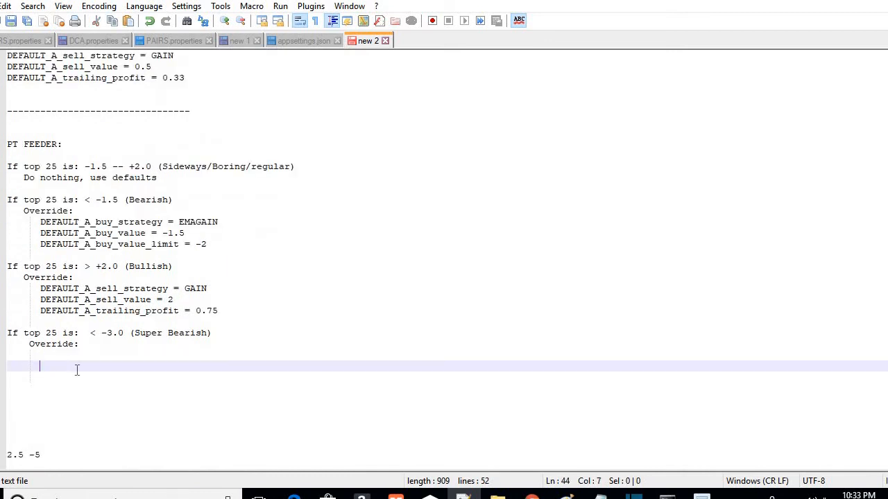
pyautogui.hotkey('ctrl', 'v')
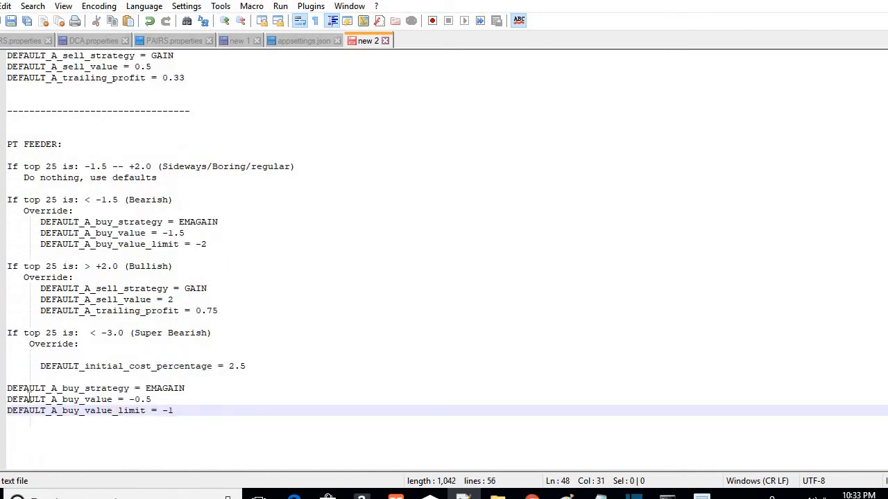
pyautogui.keyDown('shift'); pyautogui.click(8, 388); pyautogui.keyUp('shift')
pyautogui.press('Delete')
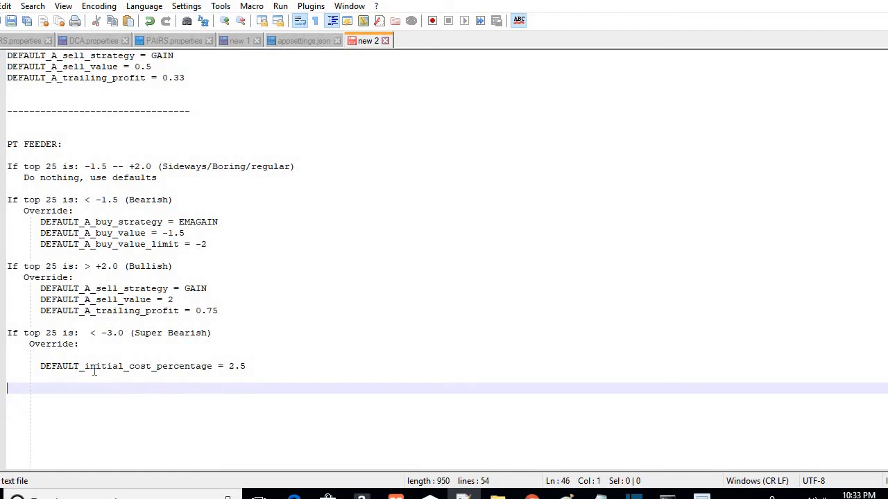
# Step: Set DEFAULT_initial_cost_percentage to 0.01 in the Super Bearish override
pyautogui.press('Up')
pyautogui.press('Up')
pyautogui.press('Down')
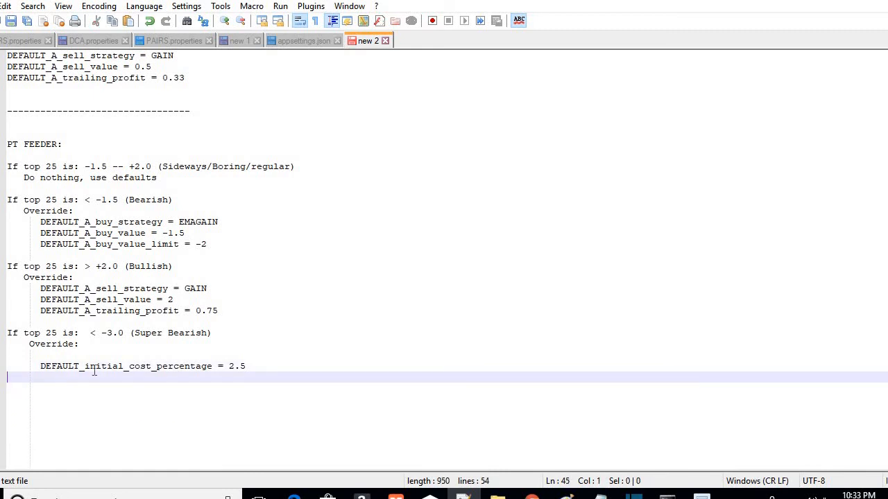
pyautogui.press('Left')
pyautogui.press('Left')
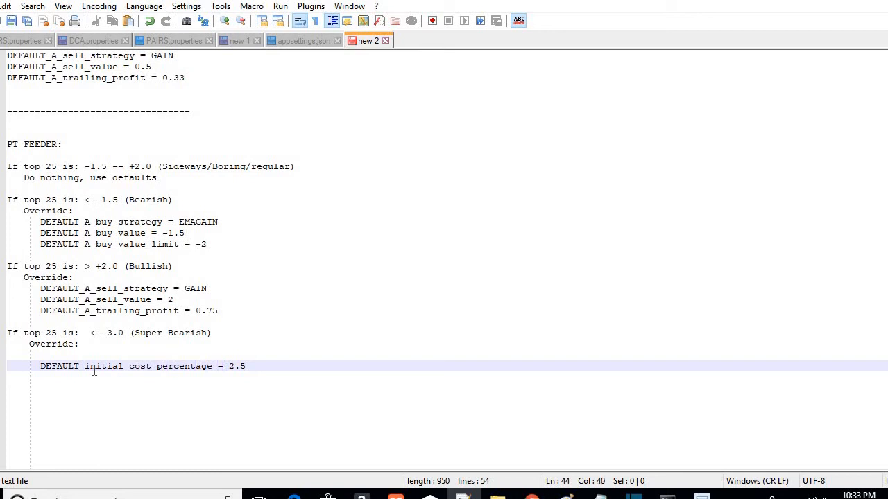
pyautogui.hotkey('shift', 'Left')
pyautogui.hotkey('shift', 'Left')
pyautogui.hotkey('shift', 'Left')
pyautogui.write('0.01')
pyautogui.press('Down')
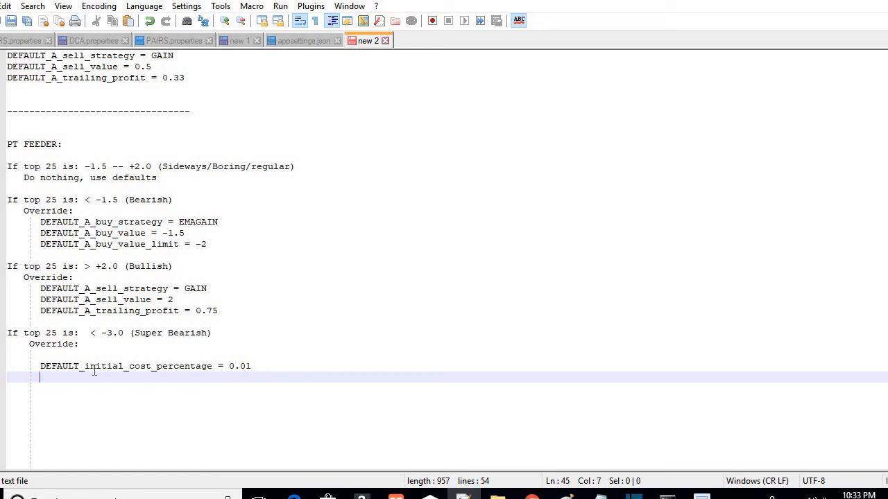
# Step: Add the line "DEFAULT_sell_only_mode_enabled = true" to the Super Bearish override
pyautogui.write('DEFAULT_s')
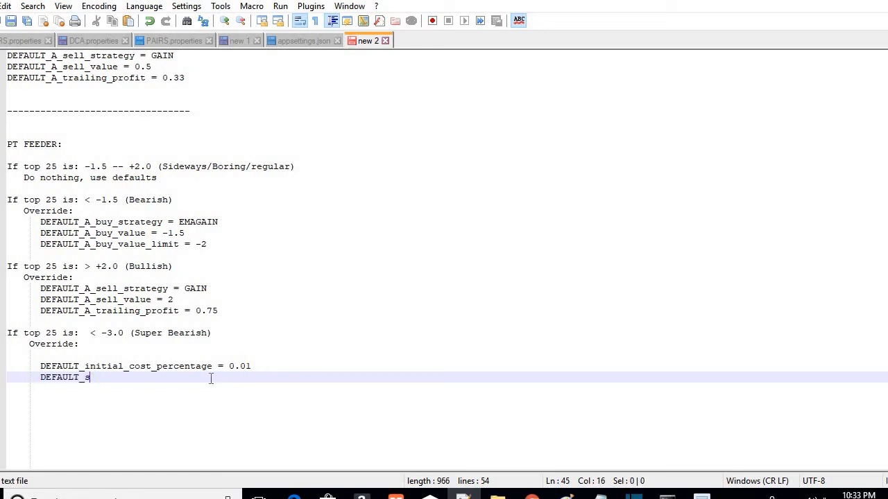
pyautogui.write('ell_only)m')
pyautogui.press('BackSpace')
pyautogui.press('BackSpace')
pyautogui.write('_mode_enabled')
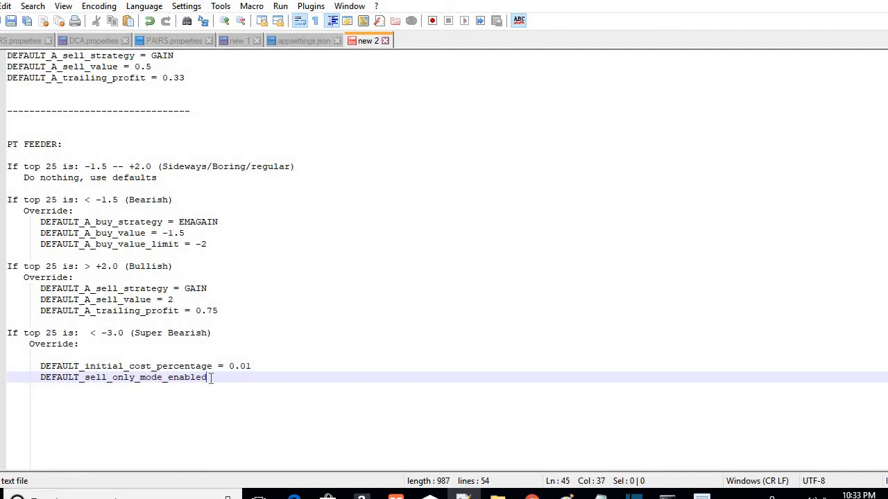
pyautogui.write(' = true')
pyautogui.press('Return')
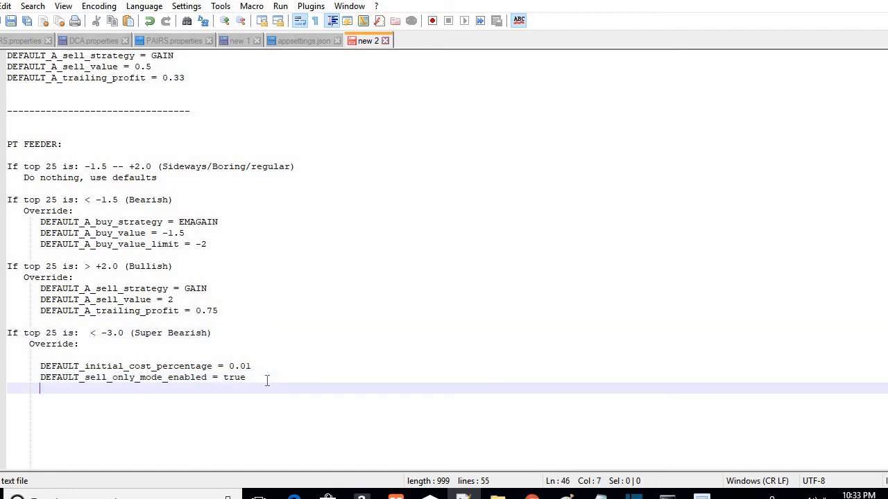
# Step: Review the whole set of notes, from the PAIRS and DCA defaults down to the Super Bearish override
pyautogui.scroll(1, 262, 381)
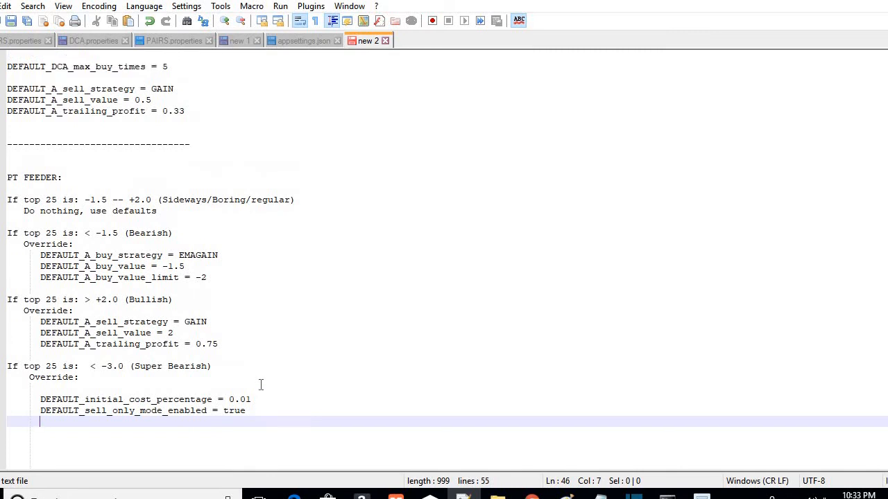
pyautogui.scroll(-1, 258, 384)
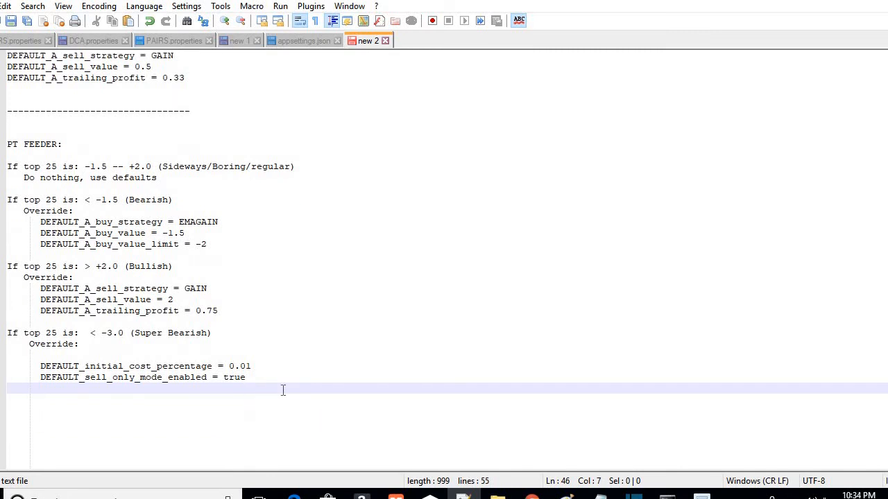
pyautogui.write('D')
pyautogui.press('BackSpace')
pyautogui.scroll(2, 249, 424)
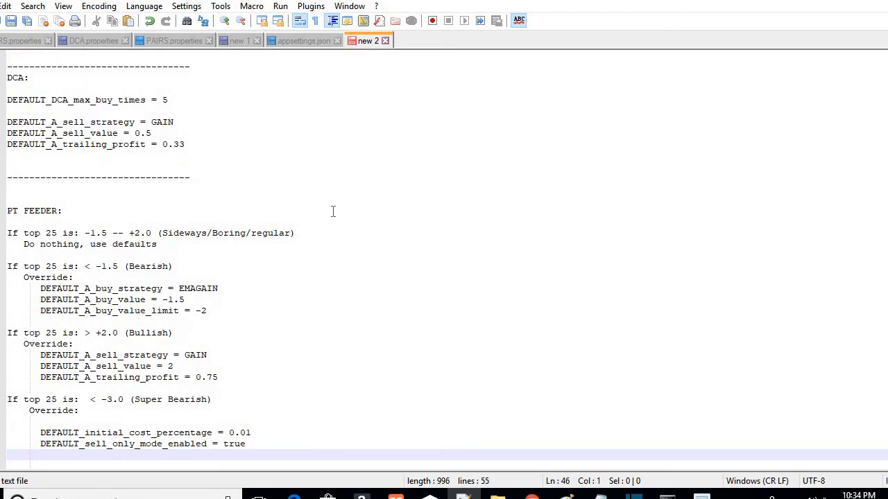
pyautogui.scroll(4, 353, 204)
pyautogui.scroll(-4, 270, 236)
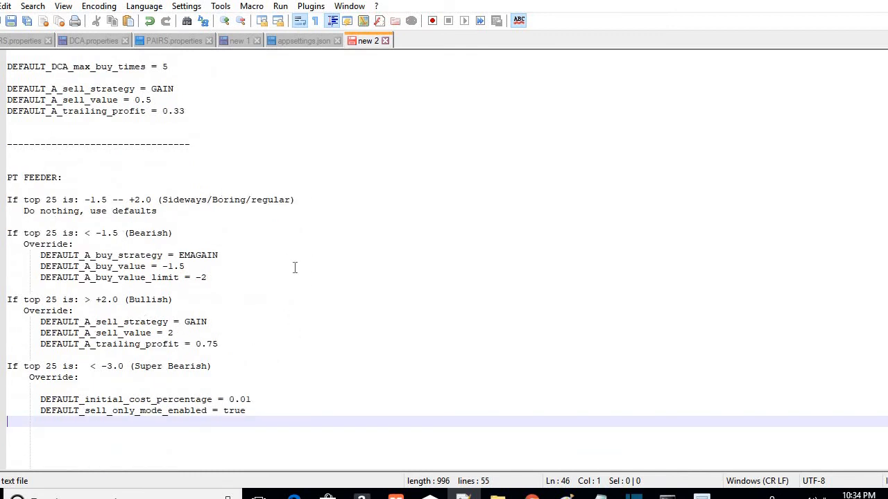
pyautogui.scroll(4, 277, 300)
pyautogui.scroll(-5, 284, 300)
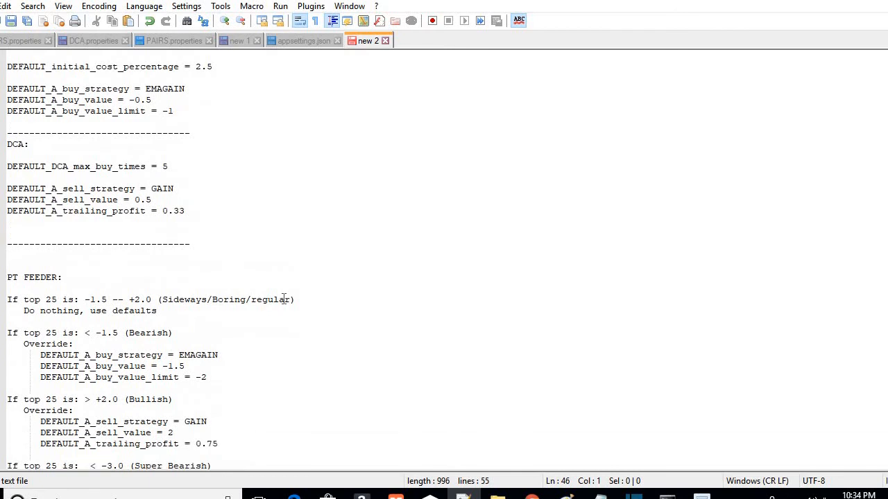
# Step: Compare the three buy settings in the Bearish override with the PAIRS defaults
pyautogui.click(84, 214)
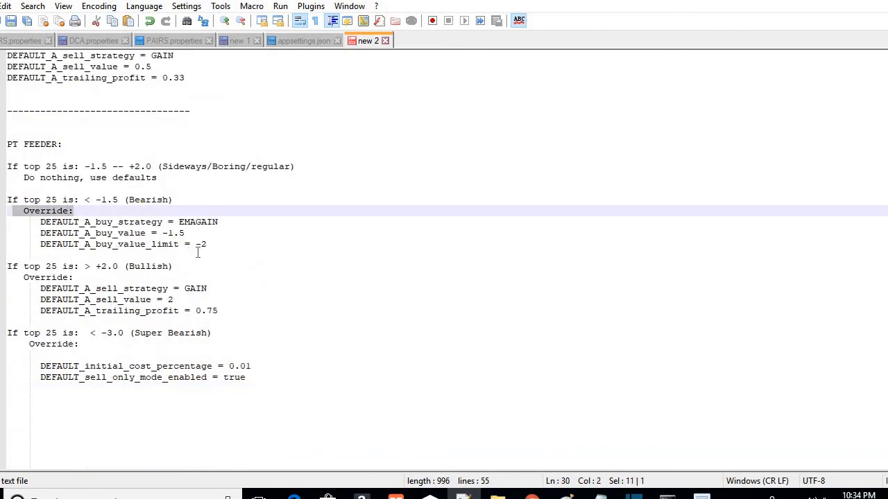
pyautogui.moveTo(184, 251); pyautogui.dragTo(40, 223)
pyautogui.scroll(6, 235, 306)
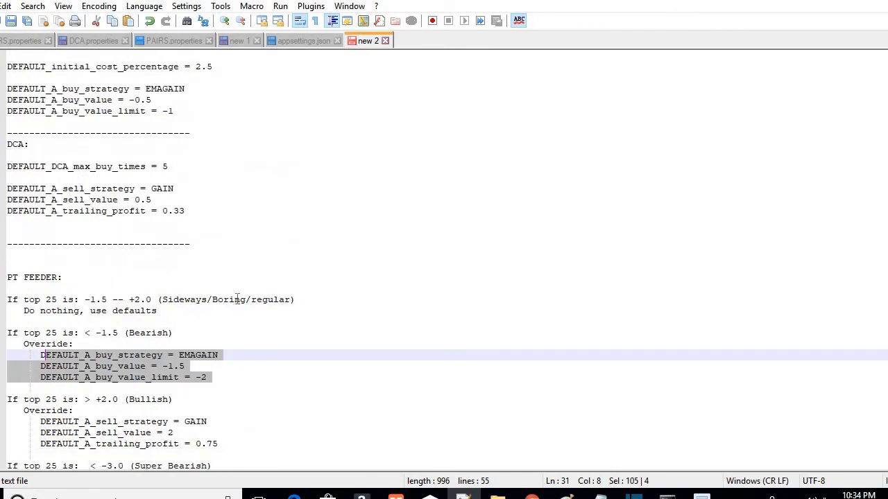
pyautogui.scroll(-3, 319, 259)
pyautogui.scroll(2, 311, 84)
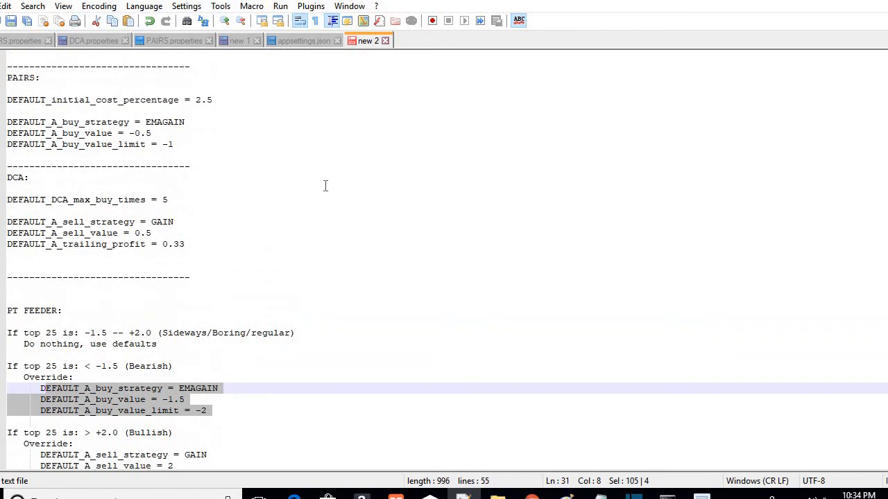
# Step: Open appsettings.json at its beginning and examine the PtFeeder section heading and the BaseCurrency setting
pyautogui.click(286, 41)
pyautogui.scroll(7, 498, 289)
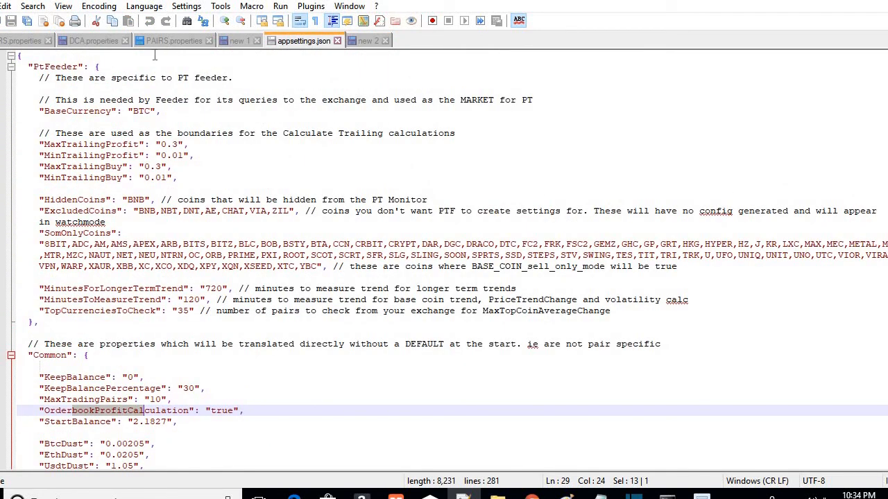
pyautogui.moveTo(233, 78); pyautogui.dragTo(25, 55)
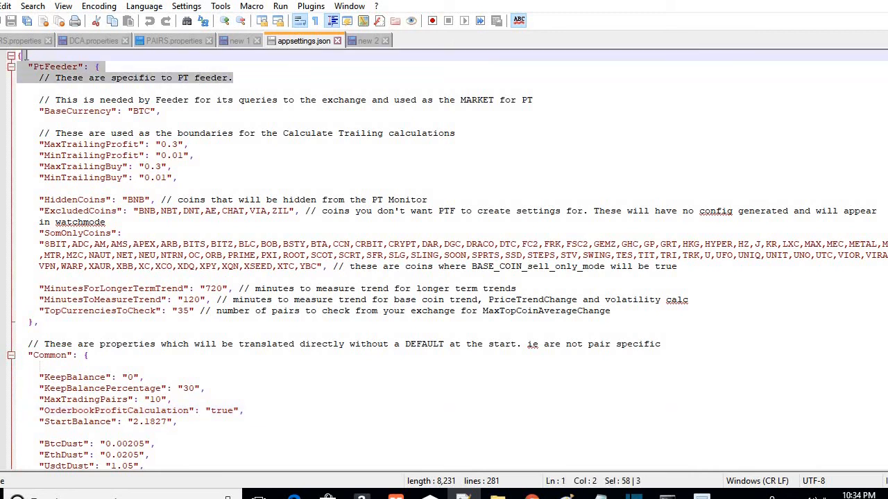
pyautogui.click(164, 111)
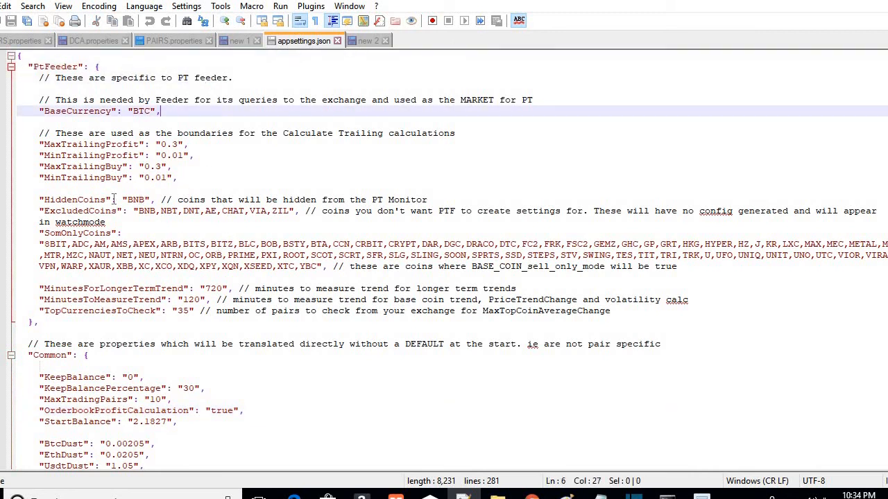
# Step: Examine the MaxTrailingProfit and MinTrailingProfit boundaries in the PtFeeder section
pyautogui.moveTo(44, 144); pyautogui.dragTo(142, 145)
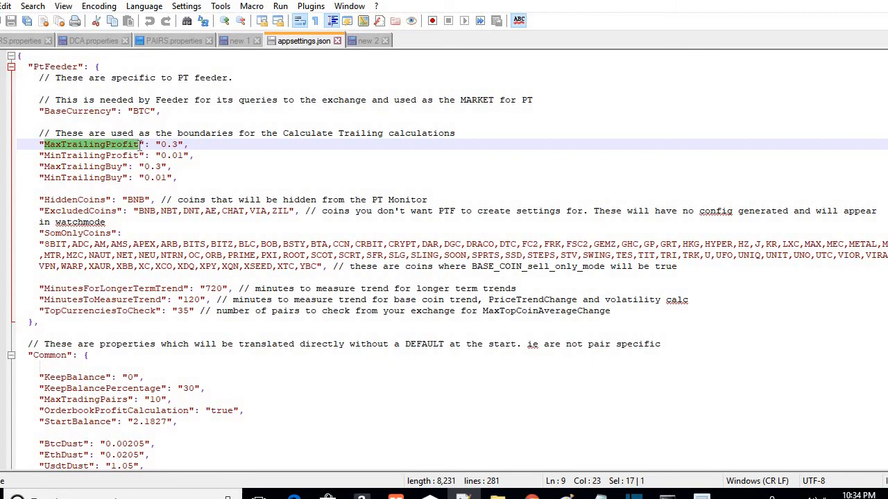
pyautogui.click(111, 155)
pyautogui.moveTo(44, 155); pyautogui.dragTo(147, 157)
pyautogui.click(140, 155)
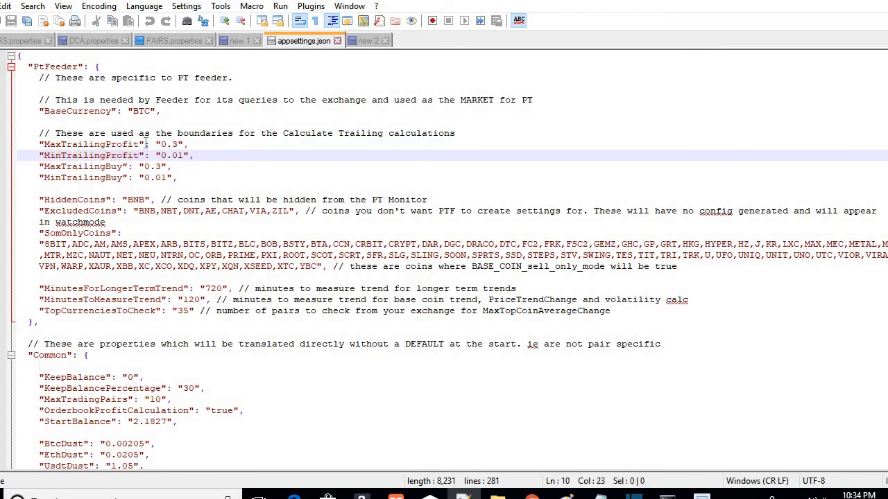
pyautogui.click(145, 144)
pyautogui.moveTo(44, 144); pyautogui.dragTo(40, 145)
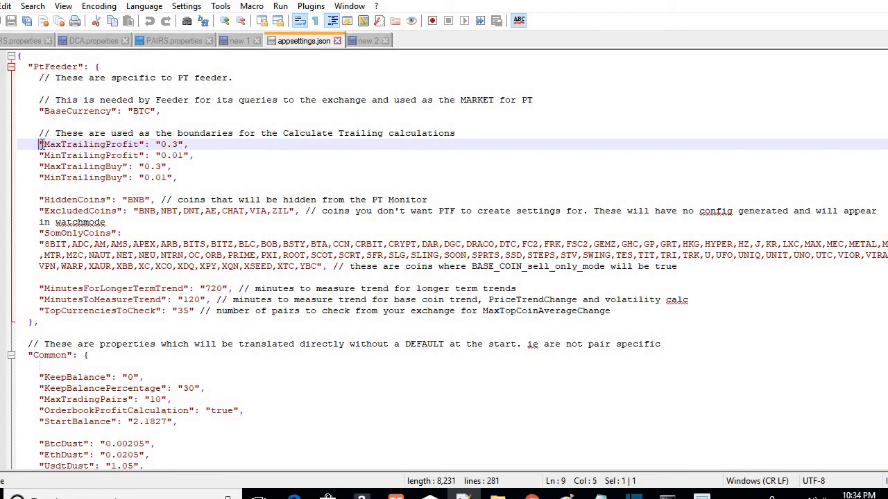
pyautogui.click(142, 155)
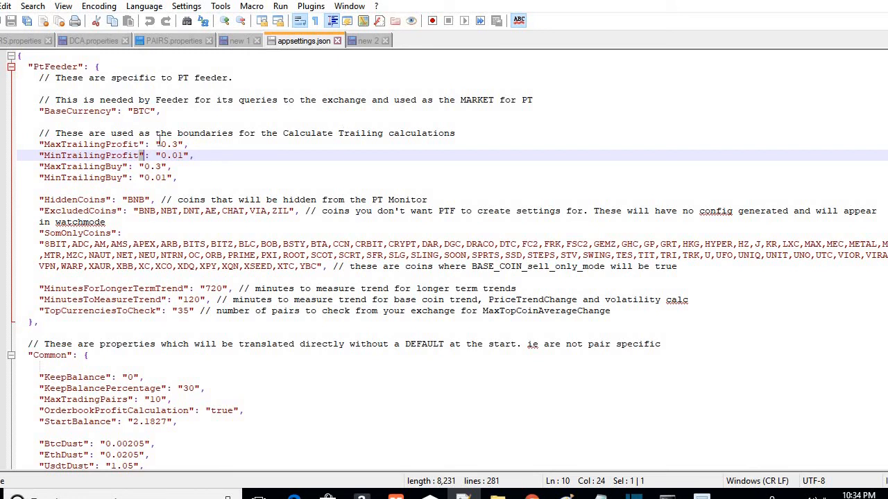
pyautogui.click(194, 147)
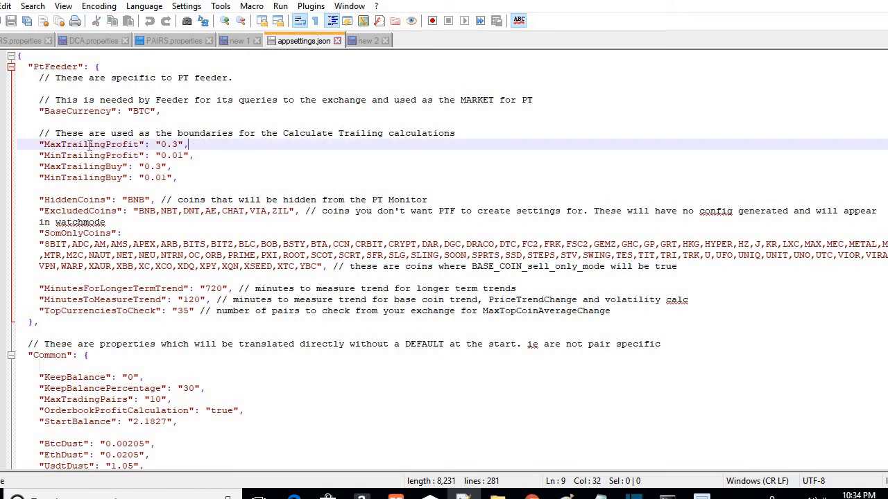
# Step: Examine the HiddenCoins and ExcludedCoins lists in the PtFeeder section
pyautogui.scroll(-1, 70, 154)
pyautogui.moveTo(106, 167); pyautogui.dragTo(49, 168)
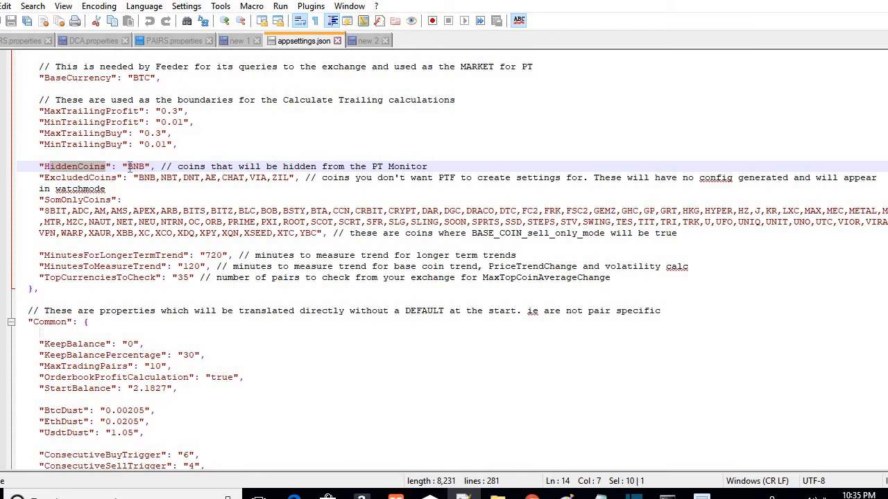
pyautogui.moveTo(127, 167); pyautogui.dragTo(290, 177)
pyautogui.click(113, 180)
pyautogui.scroll(-3, 217, 221)
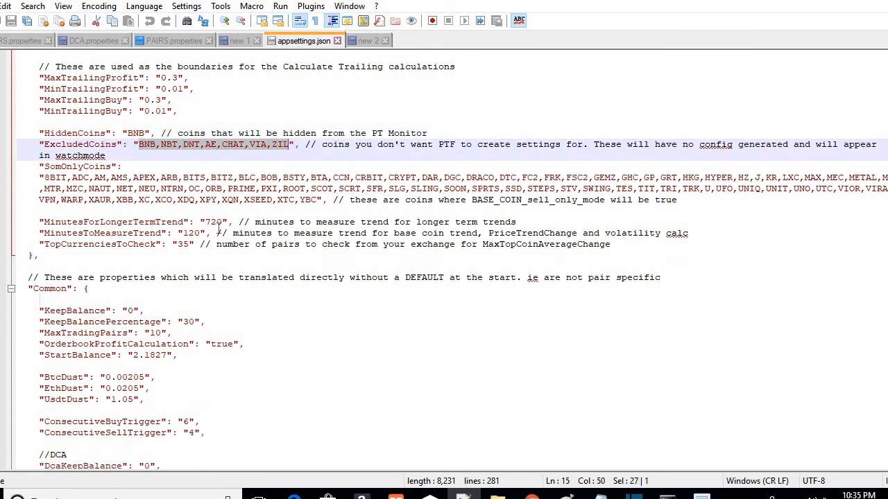
# Step: Examine the KeepBalance and KeepBalancePercentage settings in the Common section
pyautogui.scroll(-4, 217, 221)
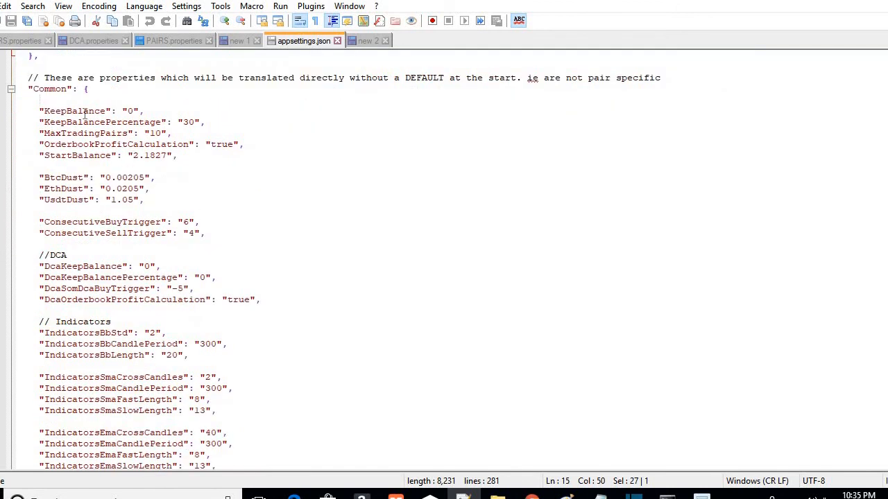
pyautogui.doubleClick(32, 88)
pyautogui.click(81, 122)
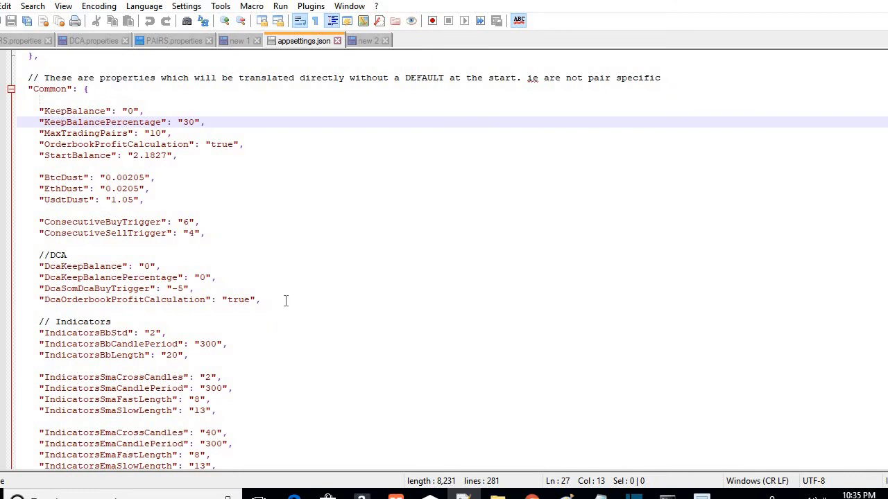
pyautogui.click(183, 173)
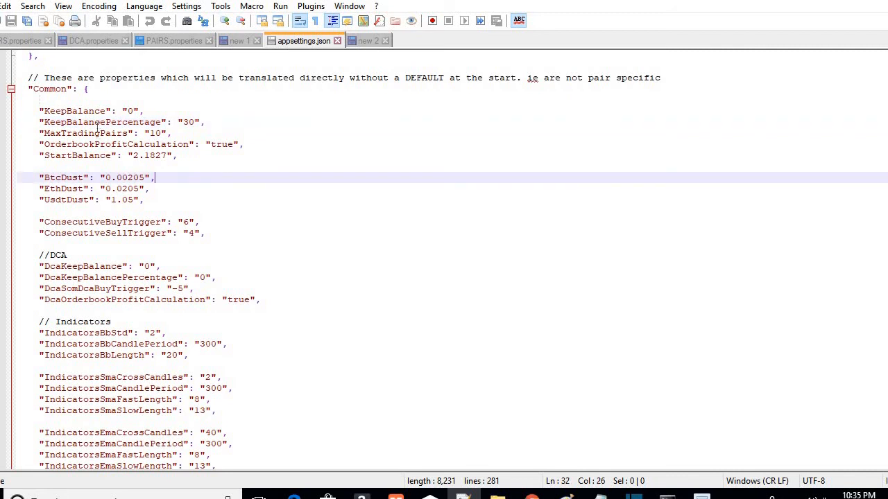
pyautogui.doubleClick(130, 111)
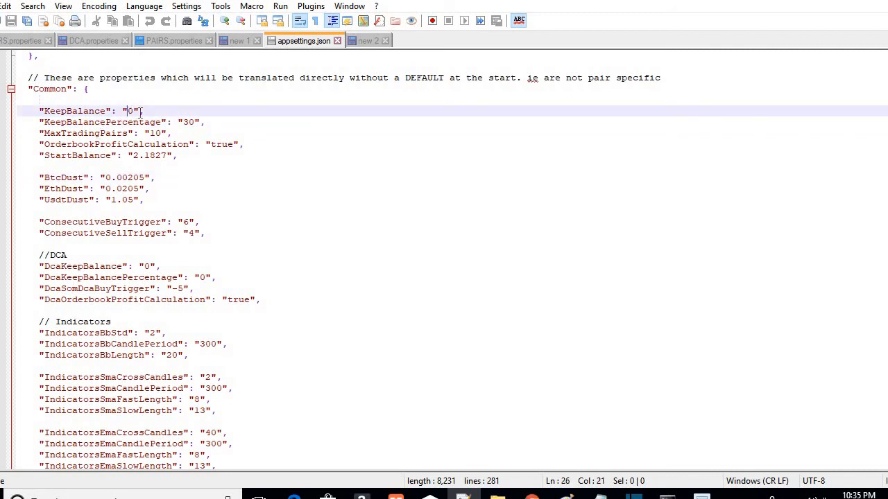
pyautogui.doubleClick(186, 122)
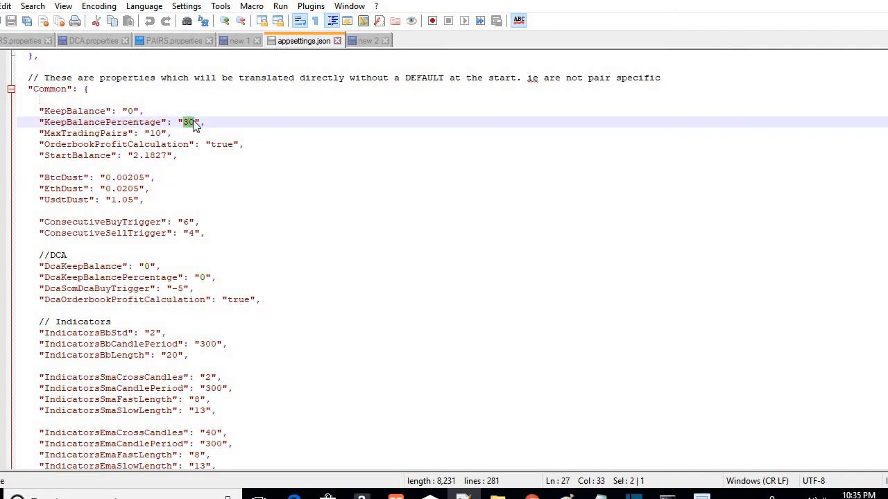
pyautogui.click(54, 146)
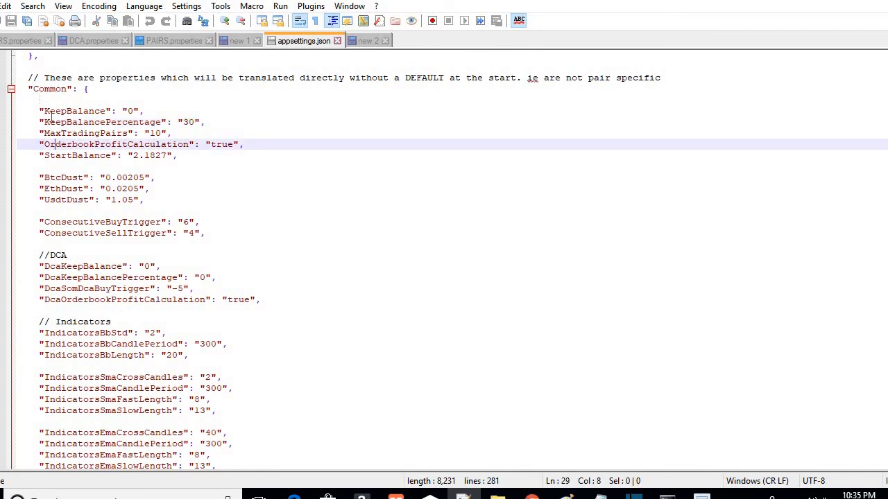
pyautogui.doubleClick(68, 111)
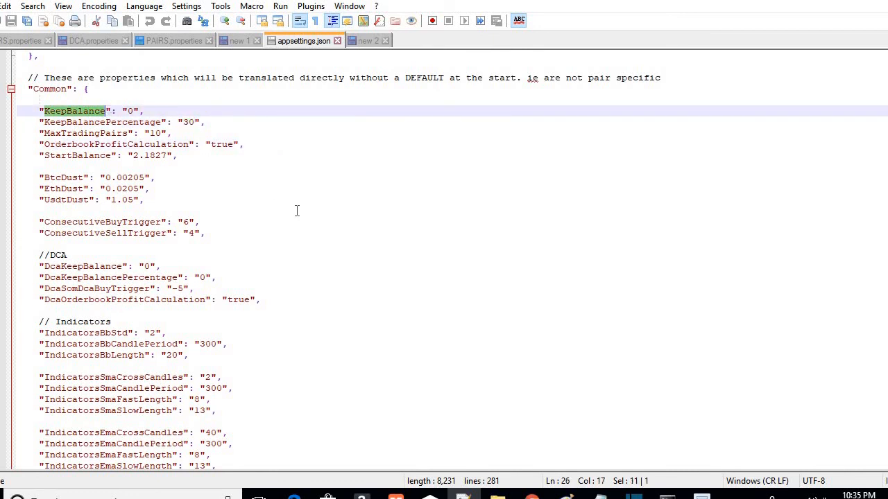
# Step: Switch to the ProfitTrailer monitor in the browser and open its Pairs configuration
pyautogui.hotkey('alt', 'Tab')
pyautogui.hotkey('alt', 'Tab')
pyautogui.click(530, 496)
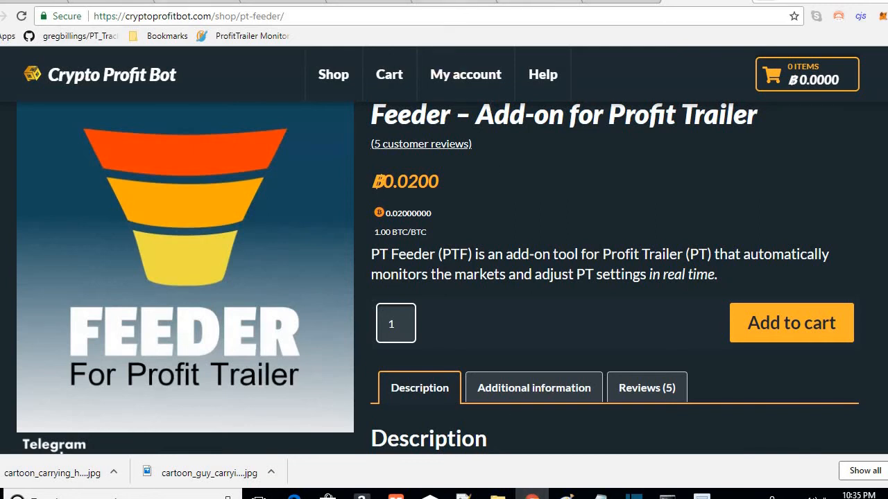
pyautogui.click(451, 2)
pyautogui.moveTo(572, 108)
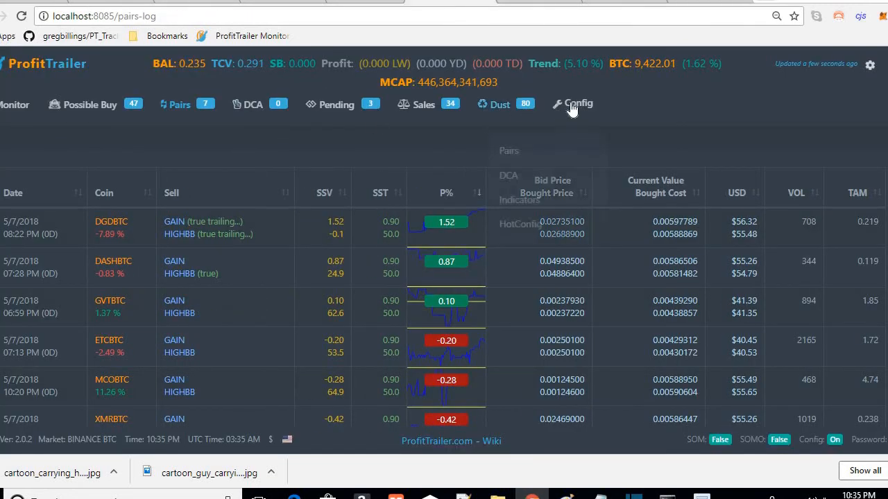
pyautogui.click(513, 146)
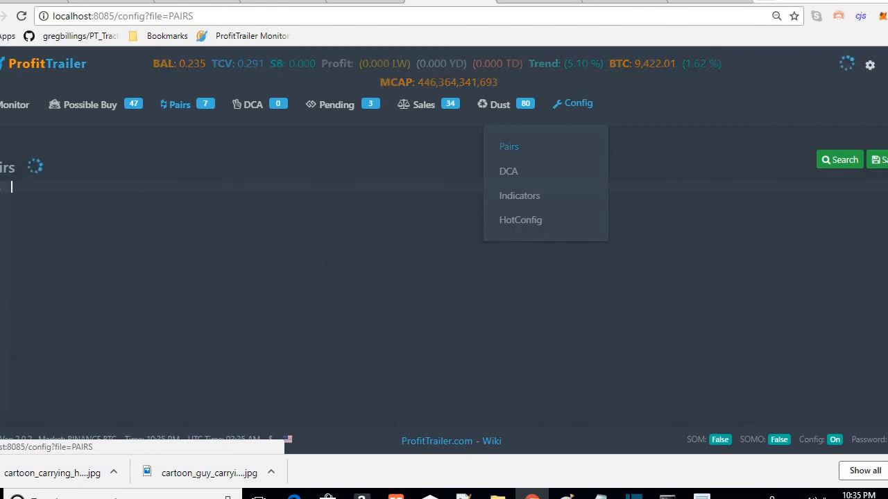
pyautogui.scroll(-5, 170, 405)
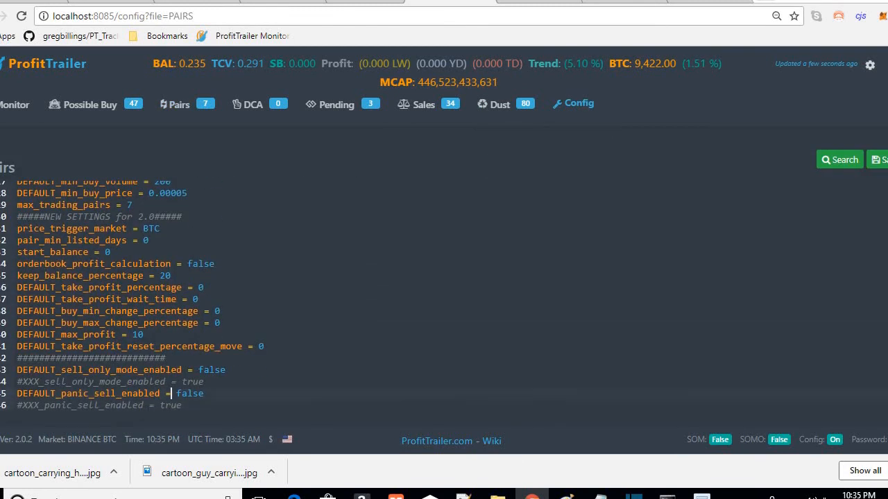
# Step: Set keep_balance to 20 in the Pairs configuration
pyautogui.scroll(1, 172, 187)
pyautogui.scroll(1, 171, 187)
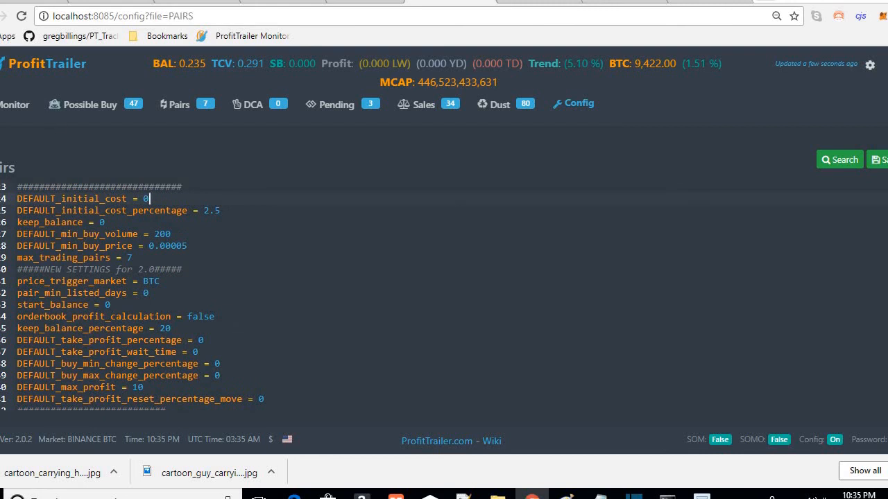
pyautogui.click(105, 222)
pyautogui.press('BackSpace')
pyautogui.write('20')
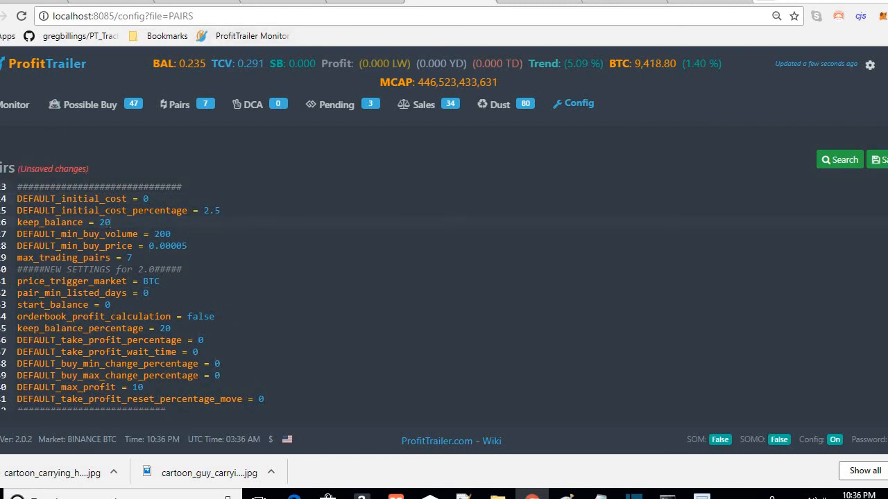
# Step: Return to appsettings.json in Notepad++ and review KeepBalance, KeepBalancePercentage and OrderbookProfitCalculation in the Common section
pyautogui.hotkey('alt', 'Tab')
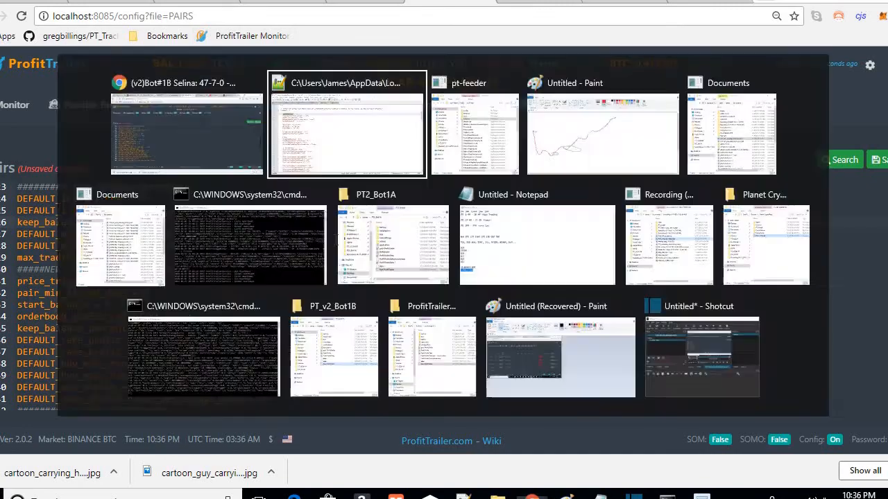
pyautogui.click(169, 122)
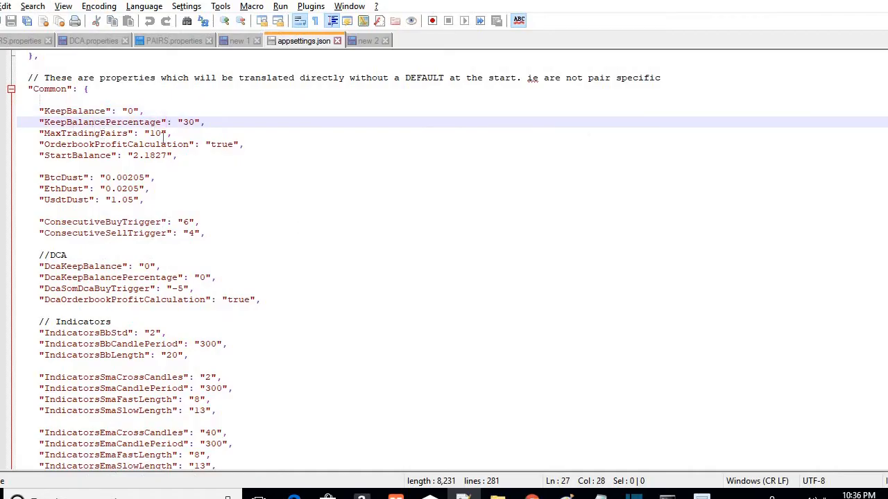
pyautogui.doubleClick(190, 122)
pyautogui.doubleClick(129, 111)
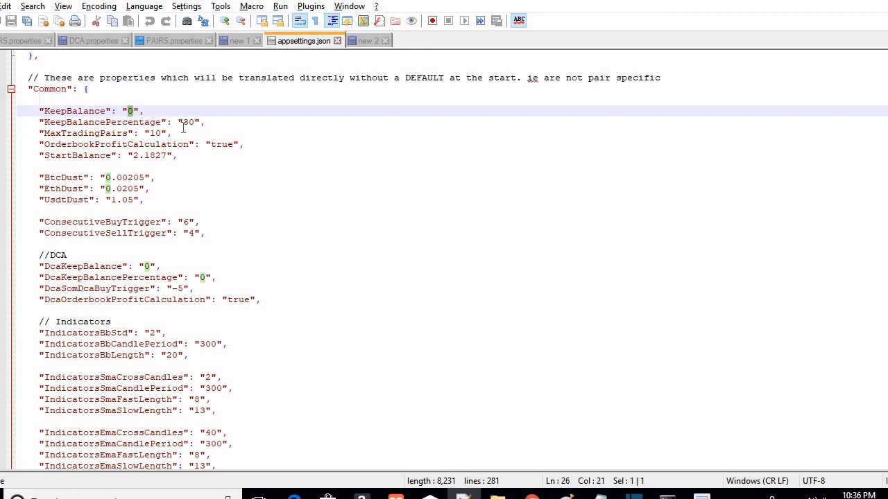
pyautogui.click(129, 111)
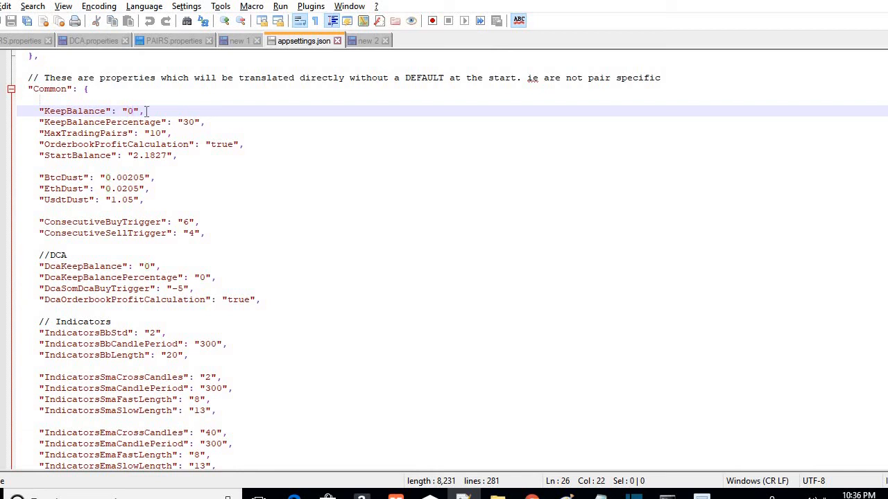
pyautogui.press('Down')
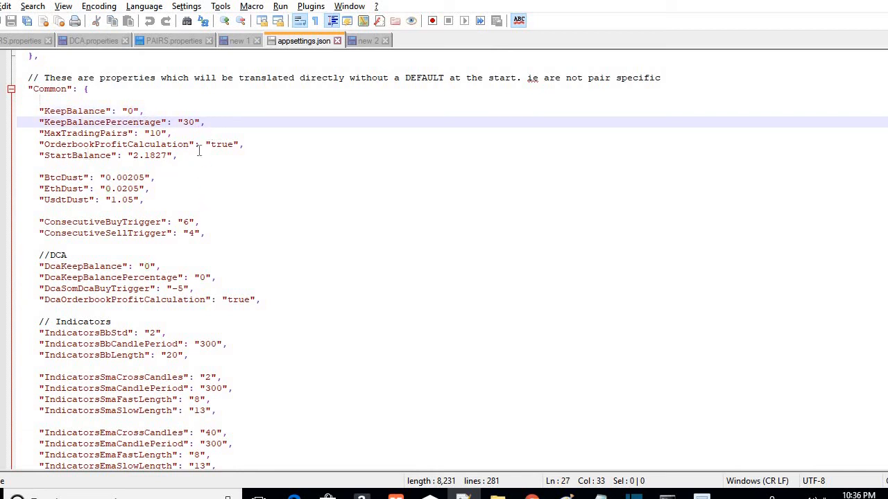
pyautogui.doubleClick(234, 145)
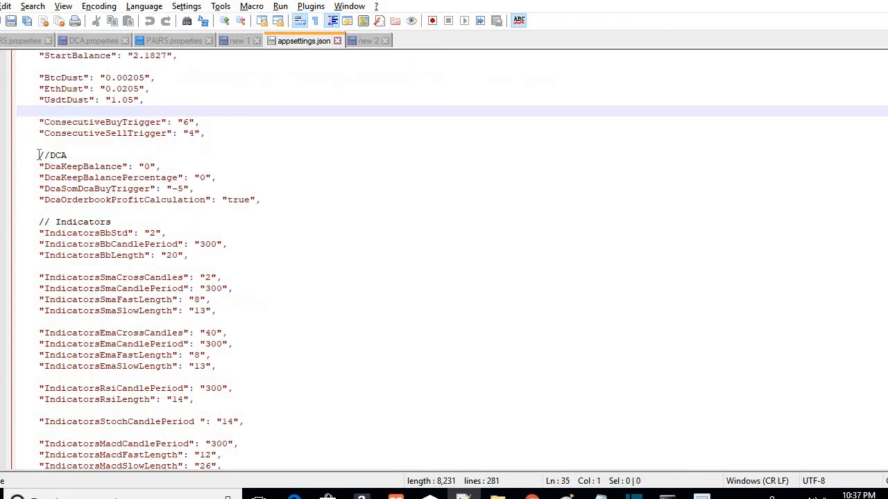
# Step: Examine the DCA keep-balance, buy-trigger and orderbook profit settings within the Common section
pyautogui.moveTo(40, 155); pyautogui.dragTo(255, 213)
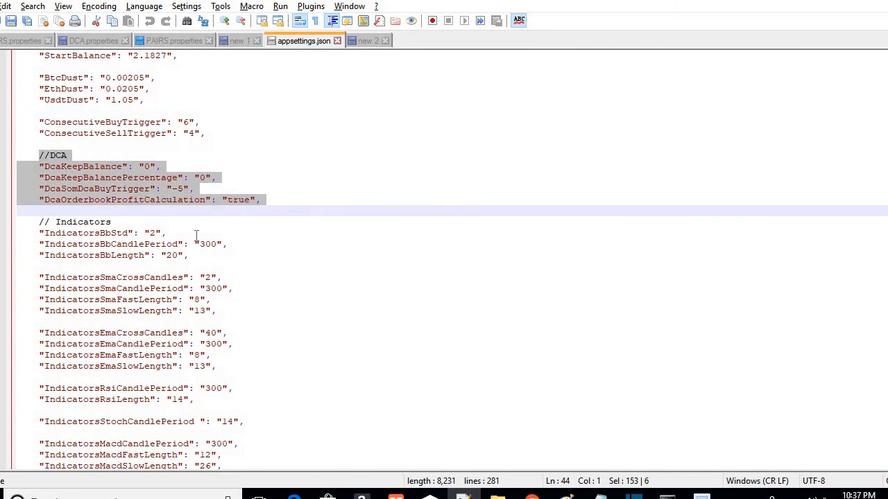
pyautogui.click(197, 234)
pyautogui.moveTo(45, 167); pyautogui.dragTo(117, 167)
pyautogui.doubleClick(108, 179)
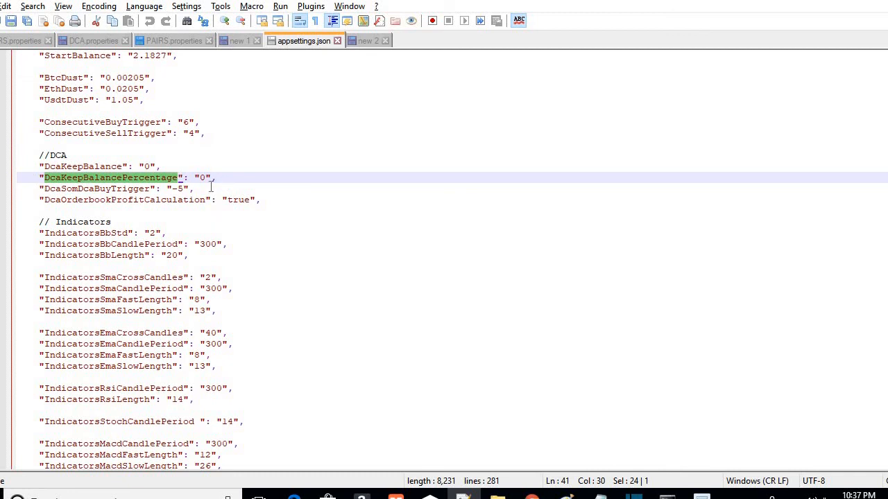
pyautogui.doubleClick(202, 179)
pyautogui.moveTo(179, 190); pyautogui.dragTo(255, 201)
# Step: Examine the Bollinger Band candle period and length among the Indicators settings
pyautogui.scroll(-2, 211, 212)
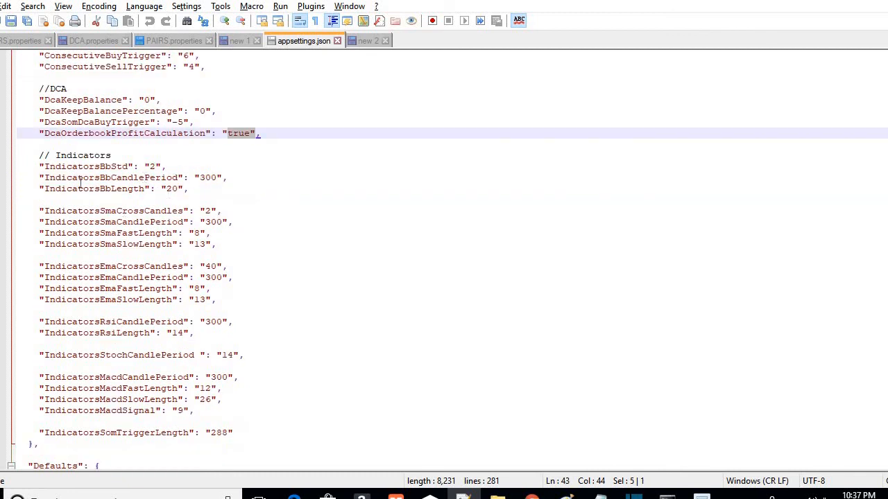
pyautogui.click(219, 179)
pyautogui.moveTo(200, 178); pyautogui.dragTo(223, 178)
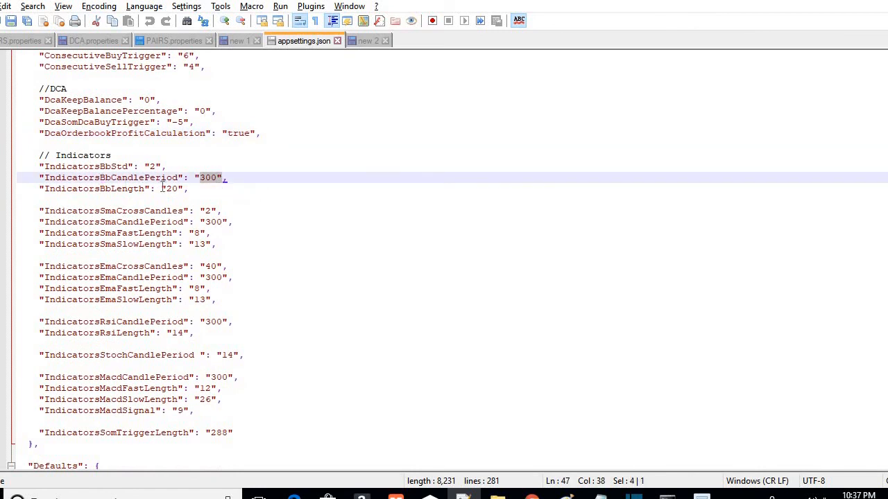
pyautogui.click(164, 188)
pyautogui.scroll(-5, 231, 266)
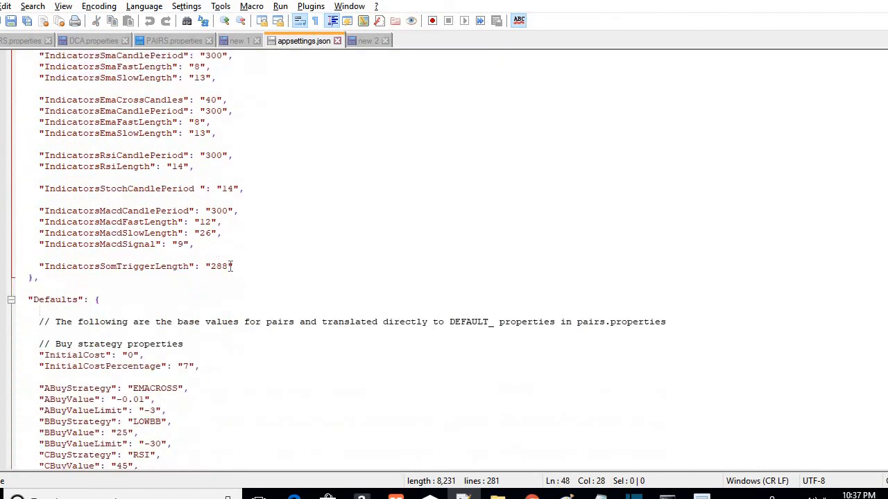
# Step: Examine the Defaults section heading and its InitialCostPercentage setting
pyautogui.scroll(-1, 167, 272)
pyautogui.scroll(-6, 169, 265)
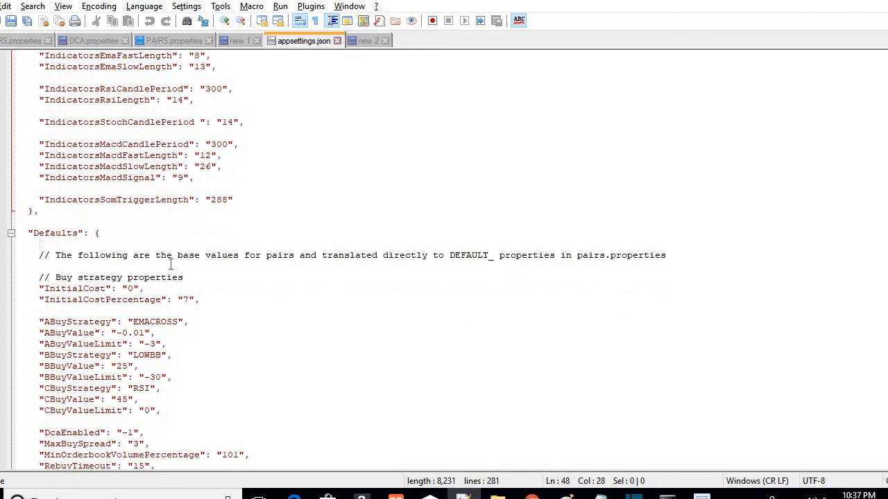
pyautogui.scroll(1, 170, 263)
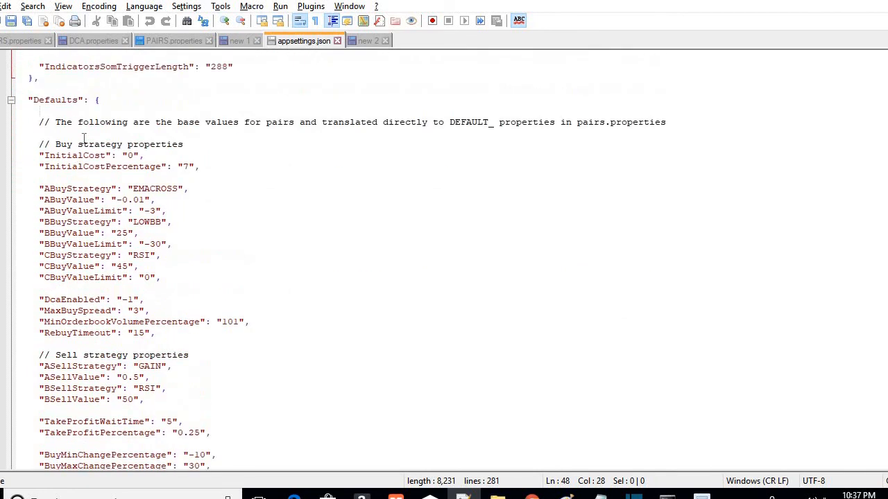
pyautogui.moveTo(86, 100); pyautogui.dragTo(28, 99)
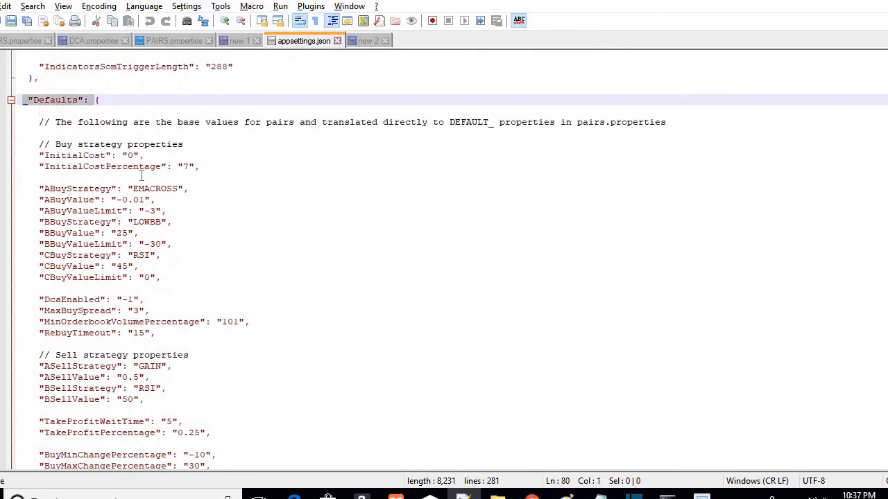
pyautogui.click(139, 178)
pyautogui.click(164, 164)
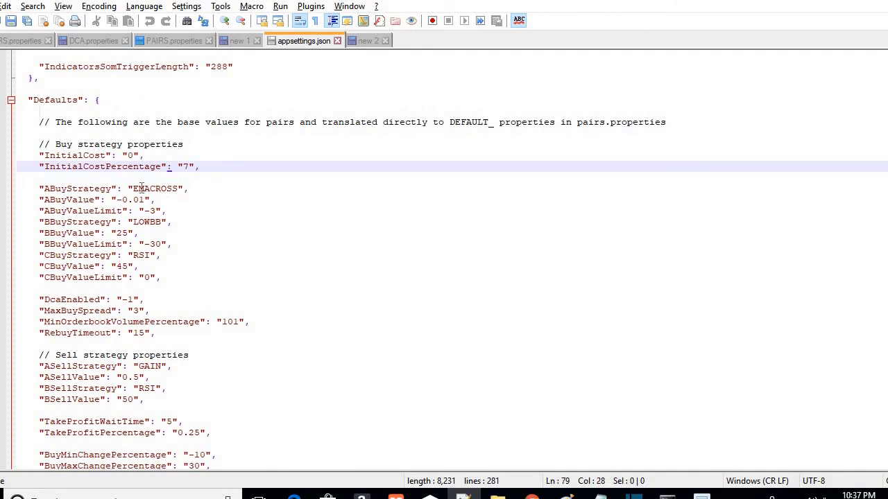
# Step: Examine the A, B and C buy strategies in the Defaults section, focusing on the CBuyStrategy value
pyautogui.moveTo(134, 189); pyautogui.dragTo(190, 190)
pyautogui.moveTo(100, 222); pyautogui.dragTo(158, 253)
pyautogui.scroll(-3, 142, 160)
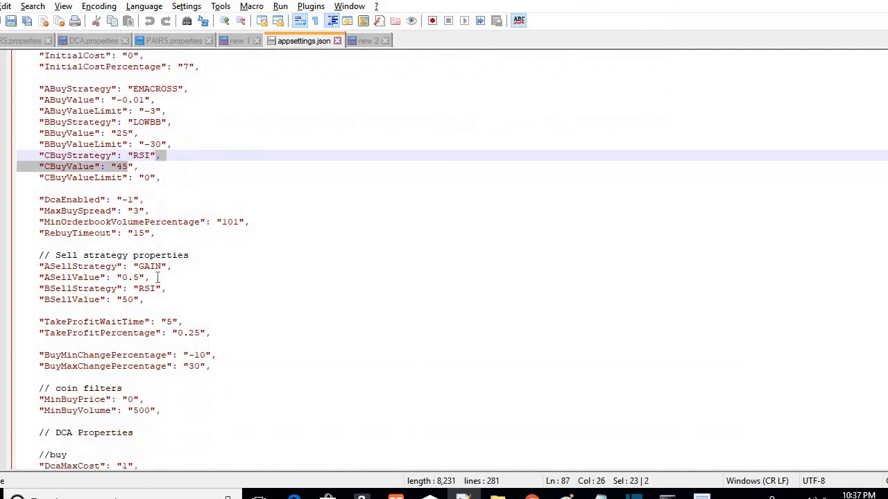
pyautogui.click(137, 156)
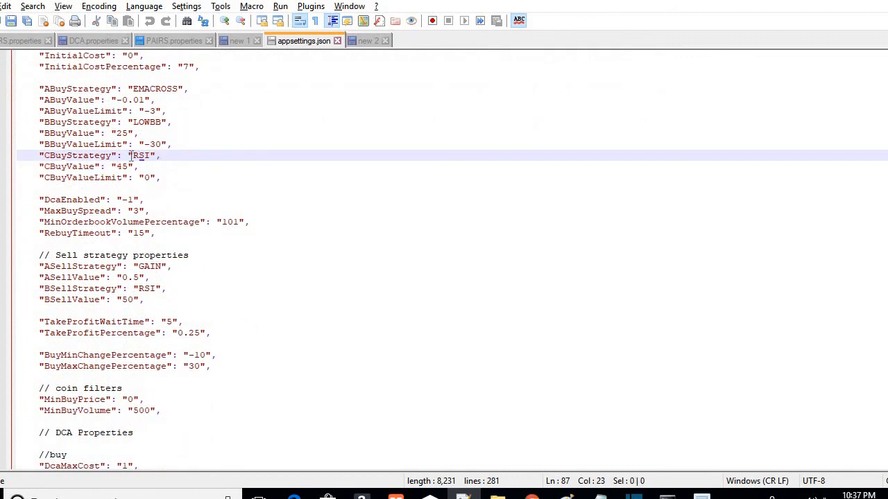
pyautogui.moveTo(129, 157); pyautogui.dragTo(151, 156)
pyautogui.click(76, 154)
pyautogui.doubleClick(141, 156)
pyautogui.click(166, 244)
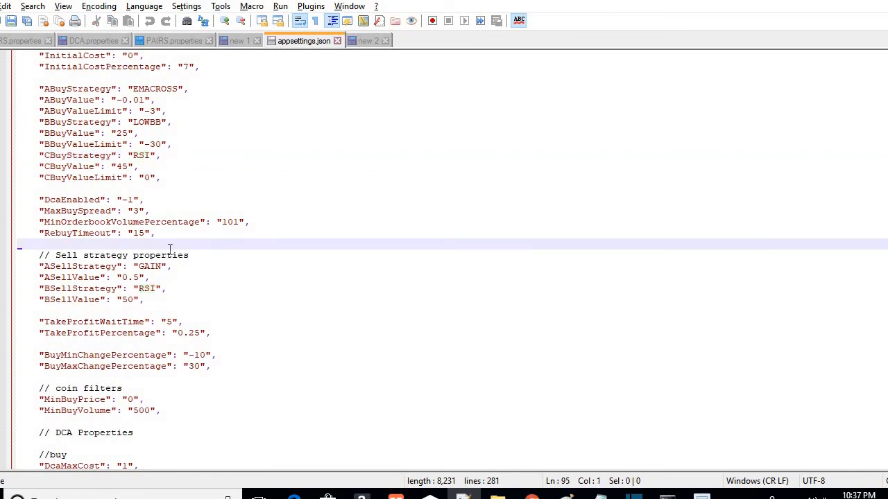
# Step: Look through the remaining Defaults sell, coin filter and DCA properties and highlight the MarketConditionsGrouping heading
pyautogui.scroll(-6, 170, 243)
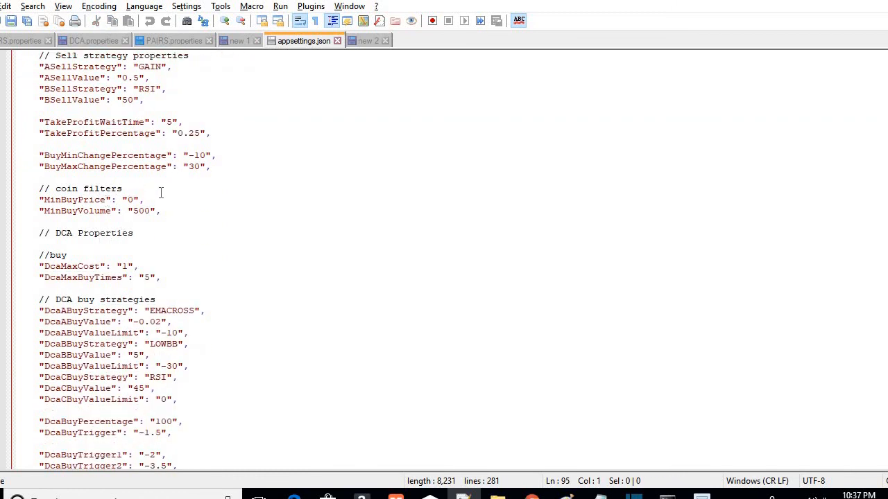
pyautogui.scroll(-8, 153, 276)
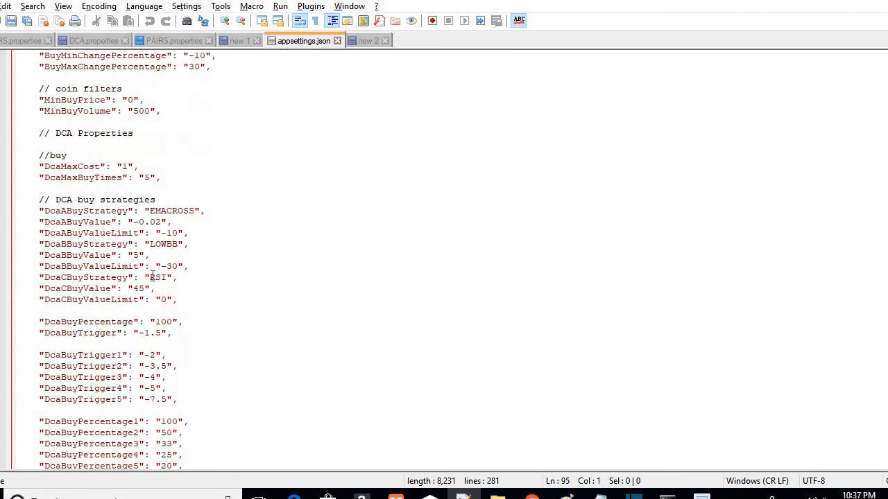
pyautogui.scroll(-12, 148, 276)
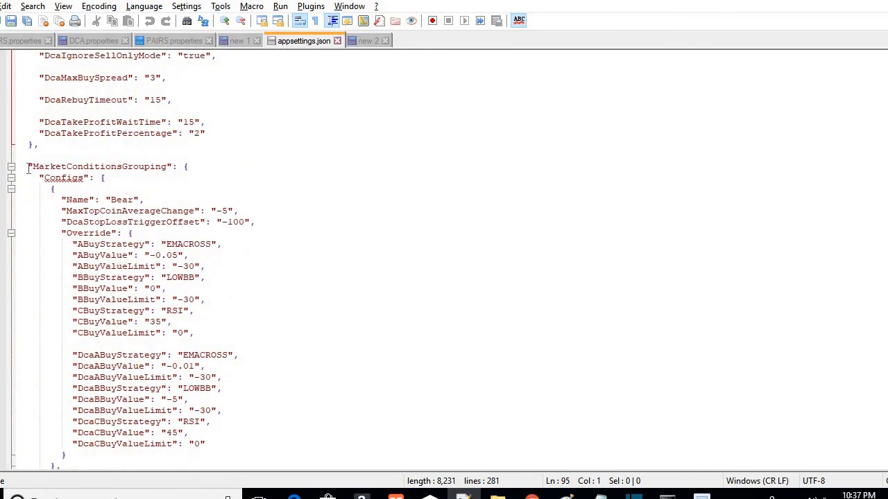
pyautogui.moveTo(28, 168); pyautogui.dragTo(187, 168)
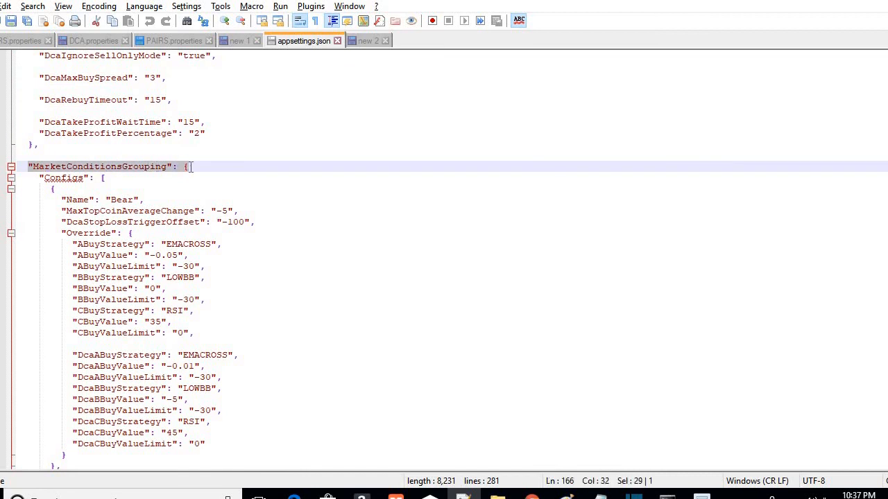
# Step: Review the sideways, bearish and bullish top 25 conditions in the PT Feeder notes of the new 2 file
pyautogui.click(170, 210)
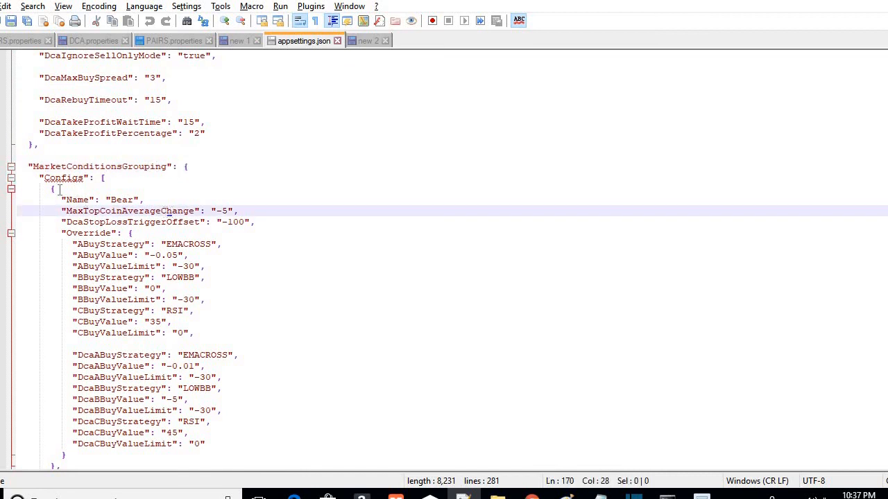
pyautogui.click(370, 41)
pyautogui.scroll(-3, 179, 333)
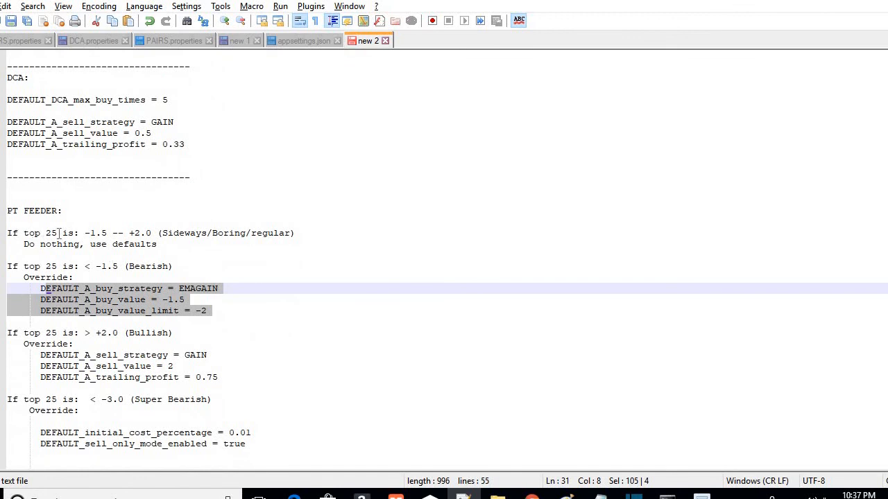
pyautogui.moveTo(85, 233); pyautogui.dragTo(155, 233)
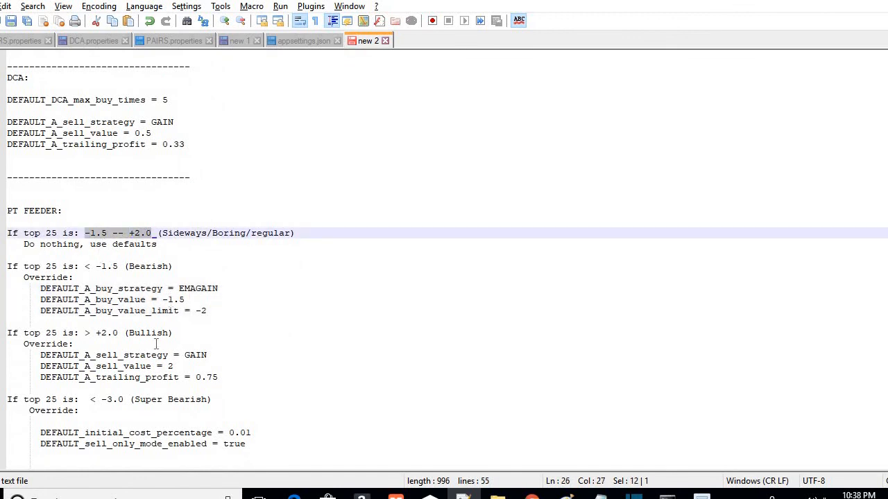
pyautogui.click(147, 288)
pyautogui.moveTo(150, 332); pyautogui.dragTo(147, 333)
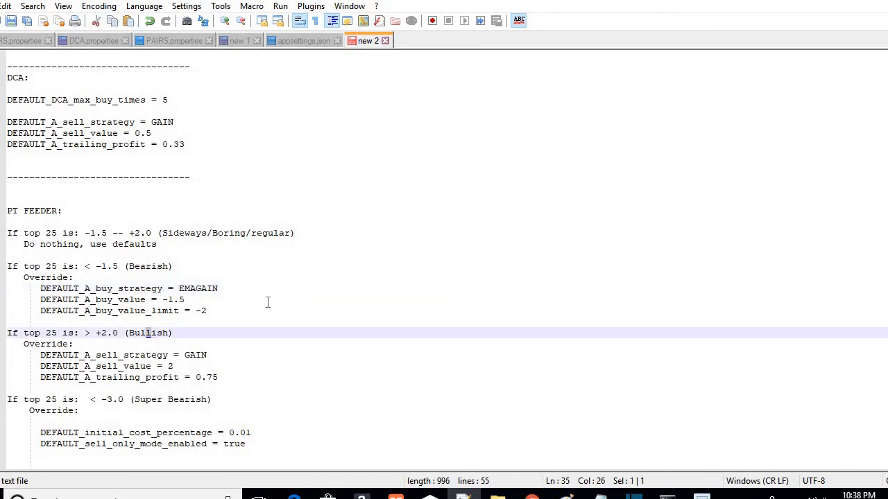
# Step: Return to appsettings.json and examine the MarketConditionsGrouping heading and the Bear config's Name and MaxTopCoinAverageChange
pyautogui.hotkey('alt', 'Tab')
pyautogui.hotkey('alt', 'Tab')
pyautogui.click(301, 41)
pyautogui.click(122, 186)
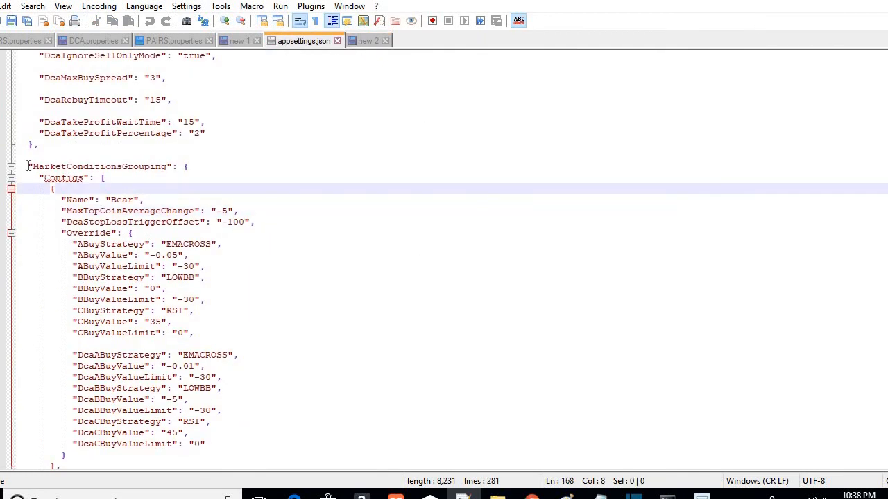
pyautogui.moveTo(28, 167); pyautogui.dragTo(172, 167)
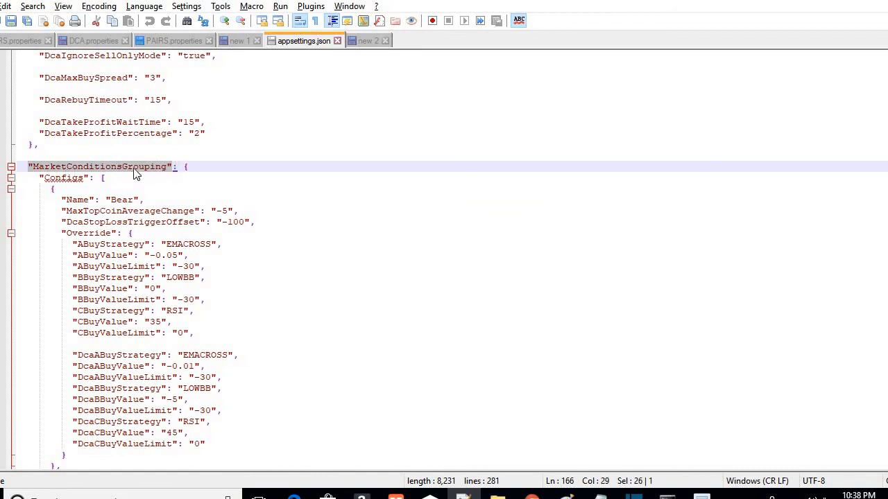
pyautogui.click(187, 243)
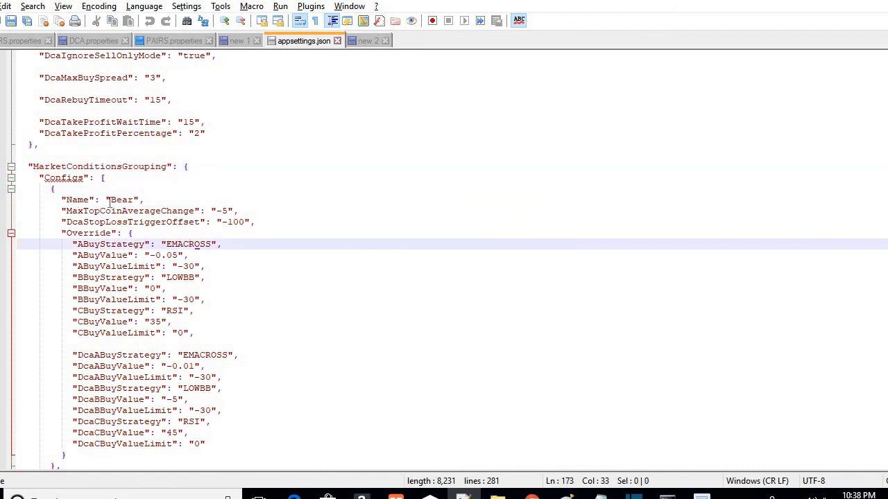
pyautogui.moveTo(109, 200); pyautogui.dragTo(141, 201)
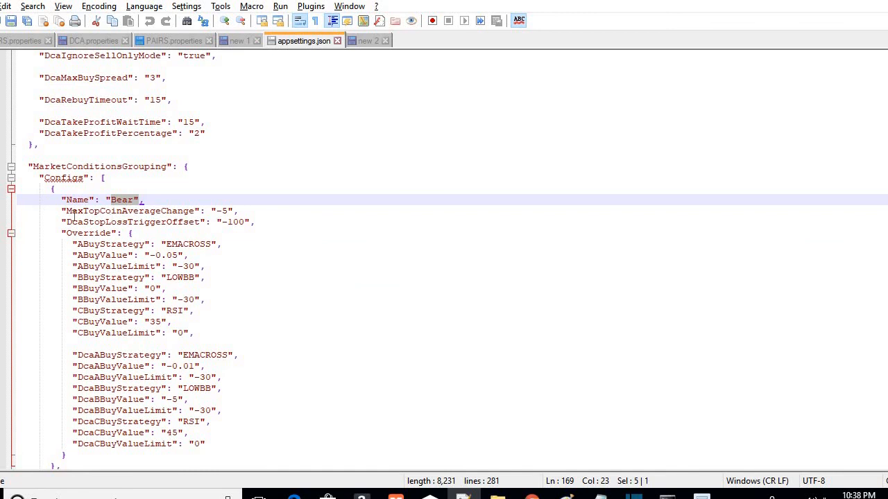
pyautogui.moveTo(62, 211); pyautogui.dragTo(228, 211)
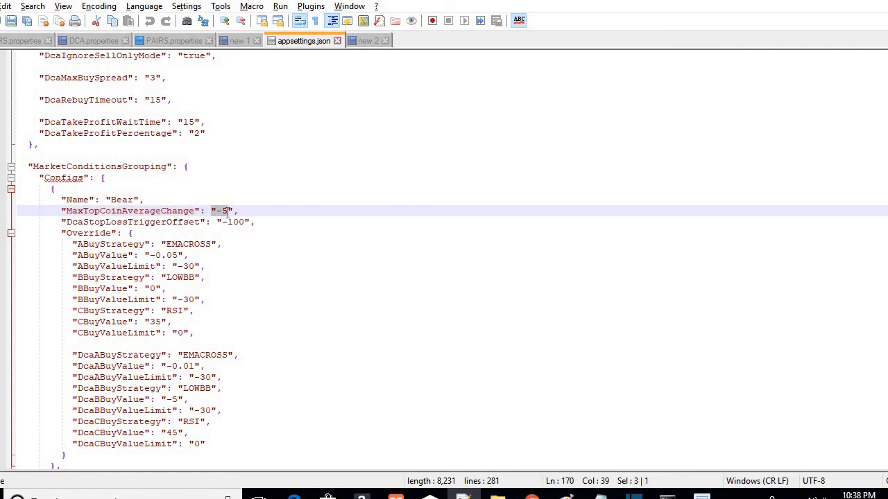
# Step: Compare the Bearish top 25 threshold in the new 2 notes with the Bear config's MaxTopCoinAverageChange in appsettings.json
pyautogui.click(366, 41)
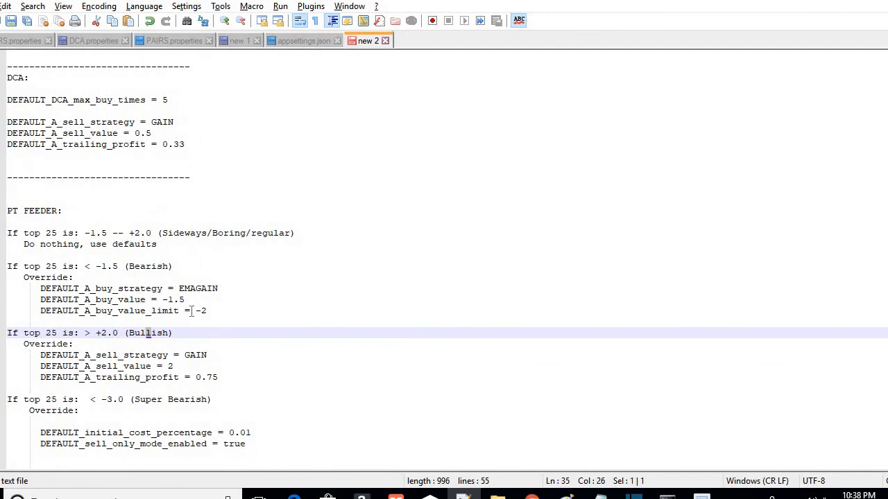
pyautogui.moveTo(113, 267); pyautogui.dragTo(191, 269)
pyautogui.click(103, 267)
pyautogui.moveTo(116, 267); pyautogui.dragTo(101, 269)
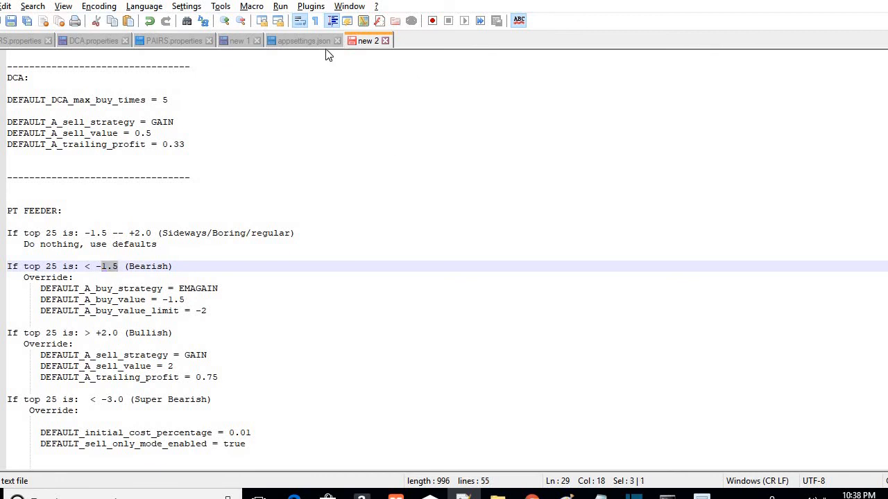
pyautogui.click(301, 40)
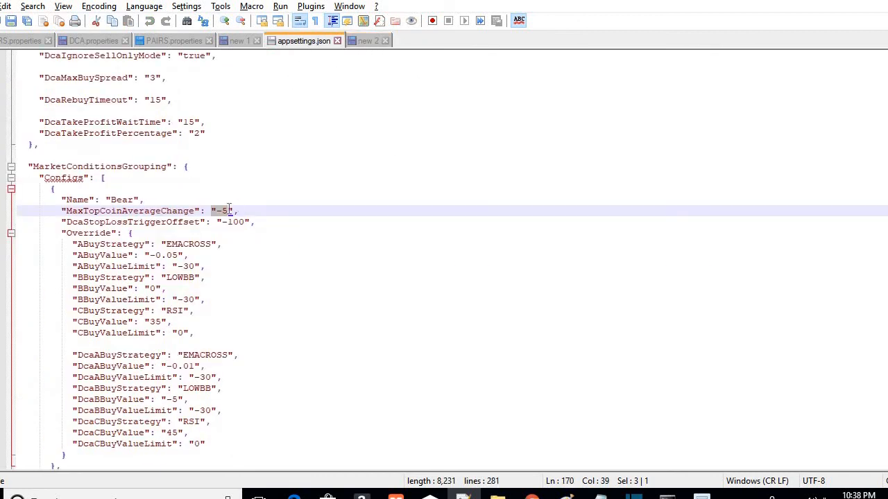
pyautogui.write('5')
pyautogui.keyDown('shift'); pyautogui.click(212, 211); pyautogui.keyUp('shift')
# Step: Examine the Bear config's Override block, covering the A, B and C buy strategies and their DCA counterparts
pyautogui.moveTo(61, 233); pyautogui.dragTo(133, 233)
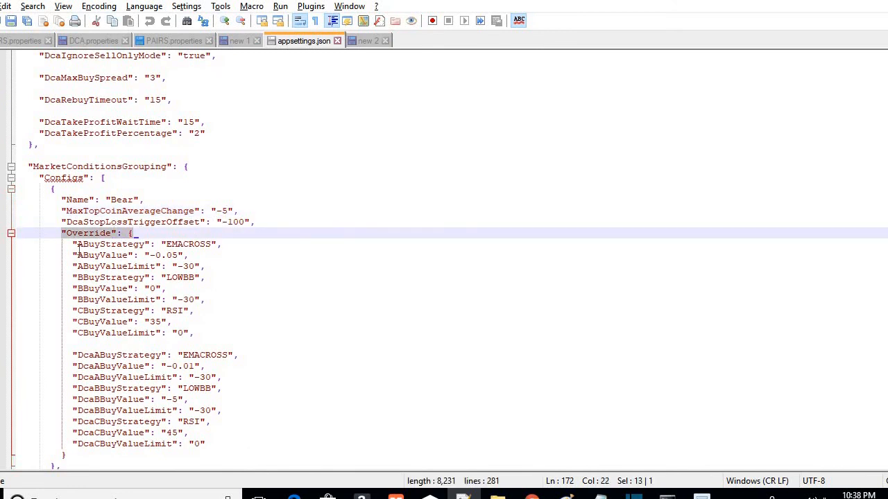
pyautogui.moveTo(73, 244); pyautogui.dragTo(197, 333)
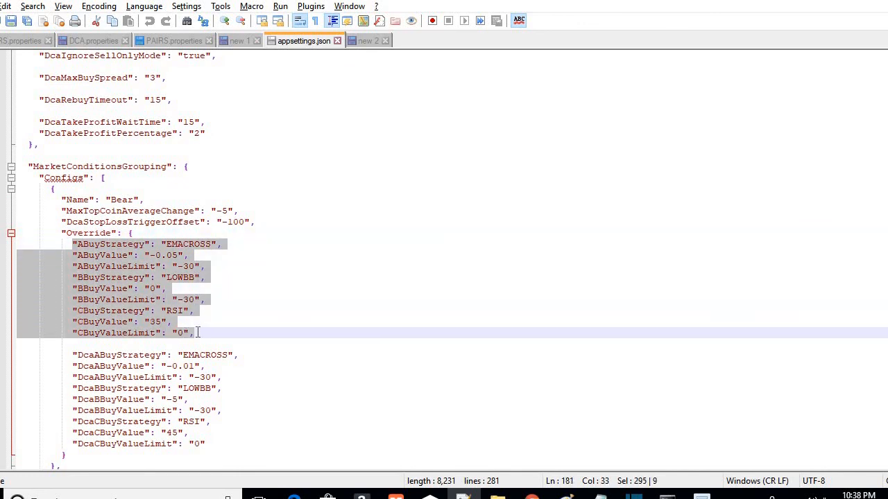
pyautogui.click(117, 255)
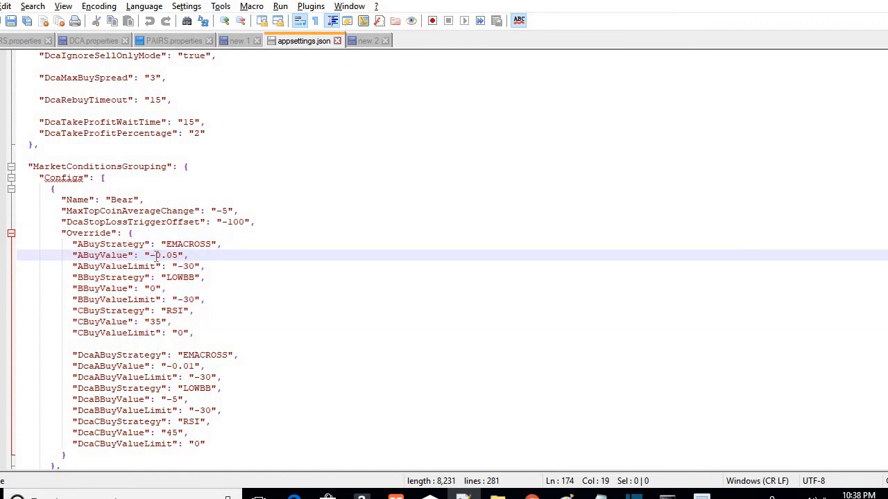
pyautogui.click(152, 255)
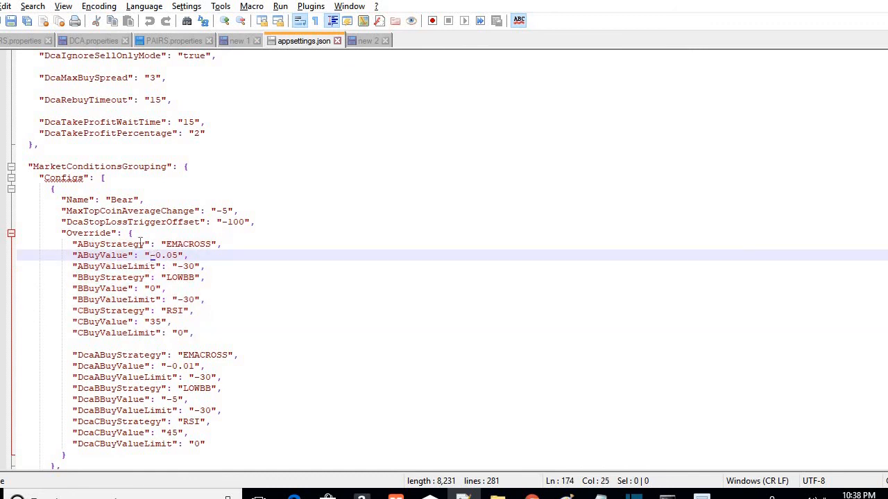
pyautogui.doubleClick(172, 278)
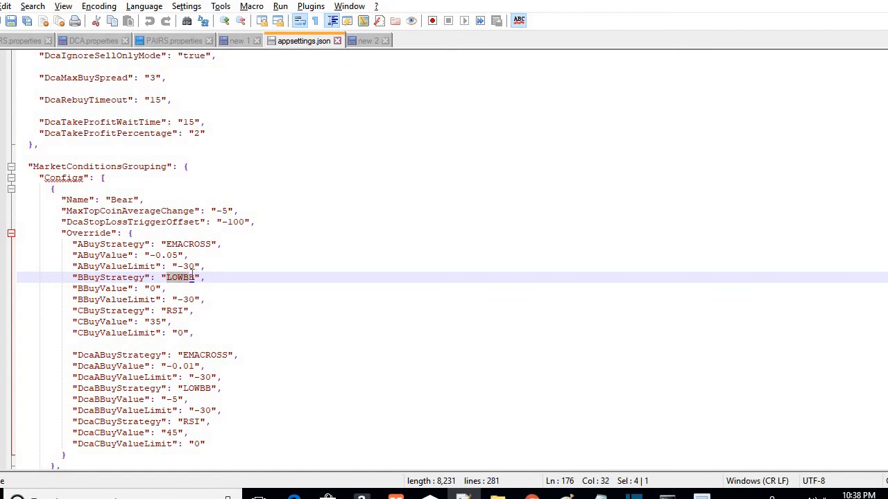
pyautogui.click(172, 312)
pyautogui.scroll(-2, 151, 310)
pyautogui.moveTo(79, 292); pyautogui.dragTo(178, 288)
pyautogui.click(210, 285)
pyautogui.click(157, 344)
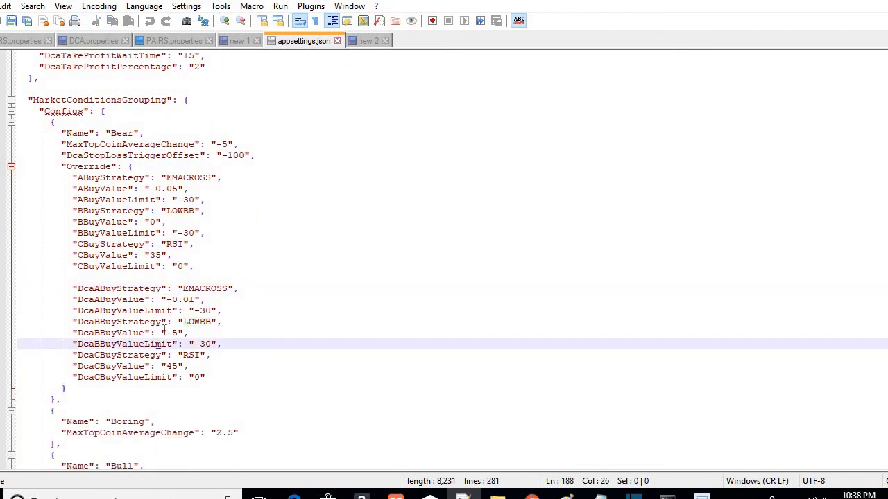
# Step: Examine the Boring config's Name and MaxTopCoinAverageChange below the Bear overrides
pyautogui.scroll(-2, 164, 330)
pyautogui.scroll(-4, 166, 324)
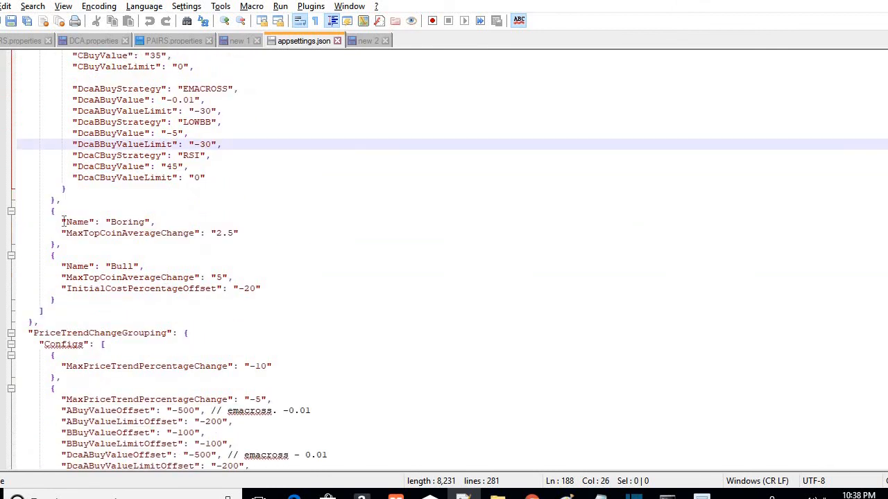
pyautogui.moveTo(62, 222); pyautogui.dragTo(155, 223)
pyautogui.click(123, 236)
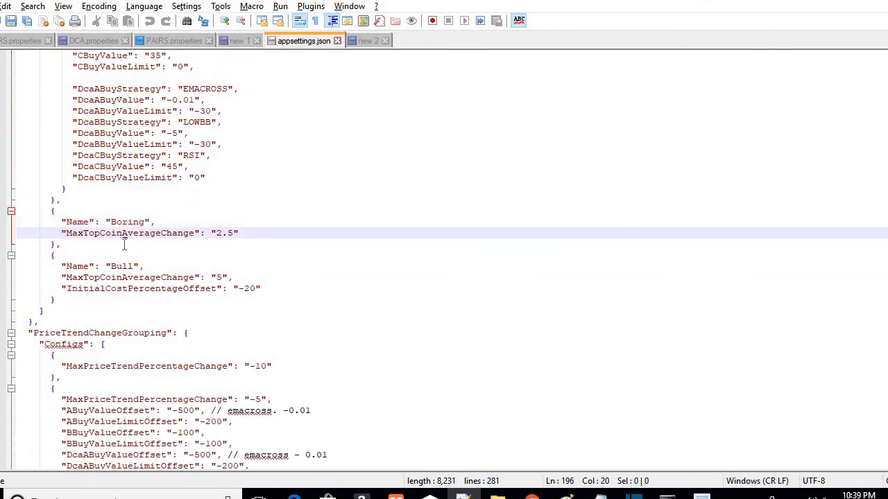
pyautogui.moveTo(246, 233); pyautogui.dragTo(62, 233)
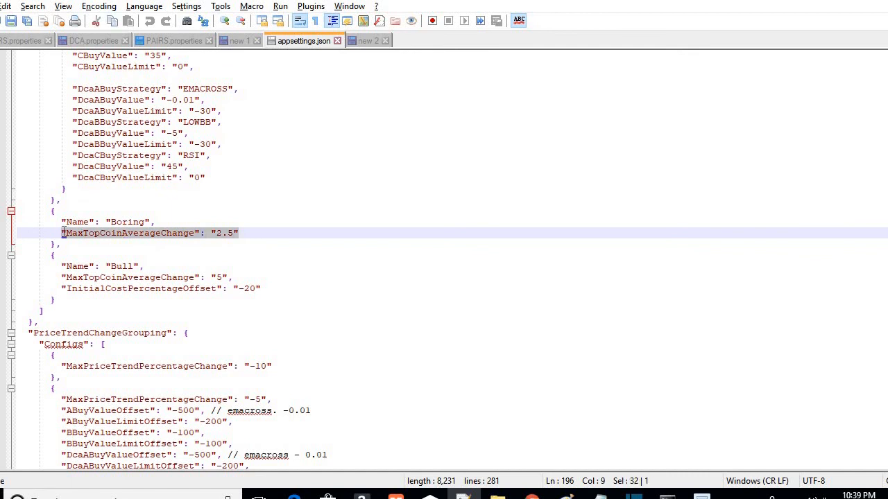
pyautogui.click(216, 234)
pyautogui.click(241, 233)
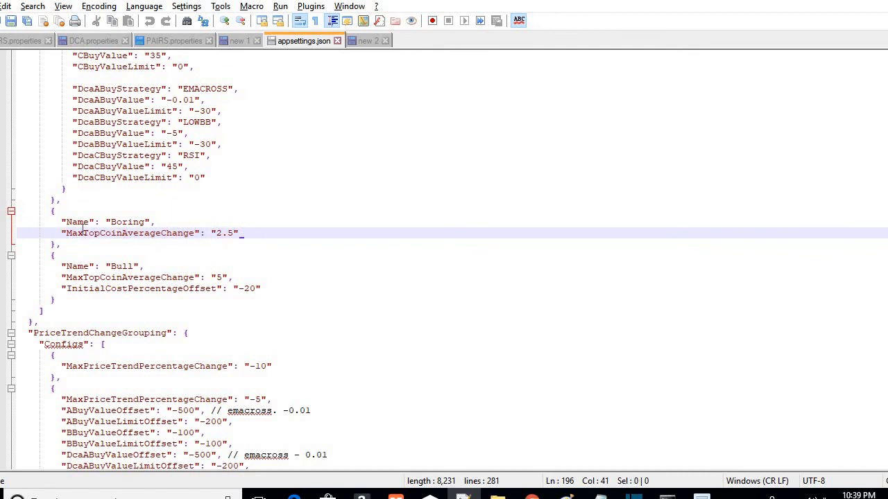
pyautogui.moveTo(250, 235); pyautogui.dragTo(19, 222)
# Step: Examine the InitialCostPercentageOffset value in the Bull config
pyautogui.click(166, 246)
pyautogui.moveTo(239, 288); pyautogui.dragTo(264, 288)
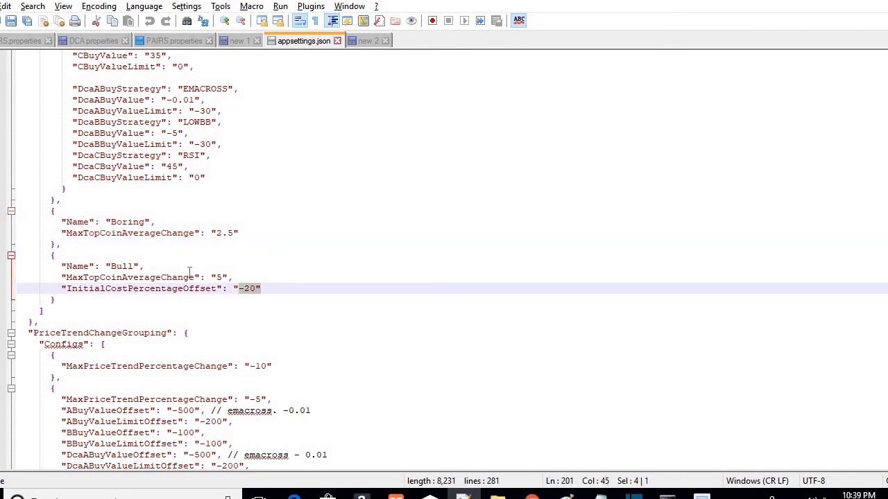
pyautogui.click(287, 296)
pyautogui.click(259, 290)
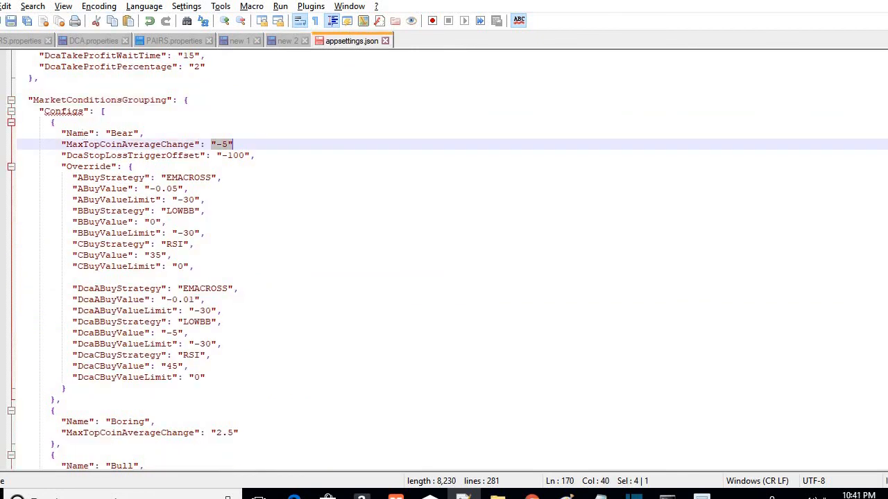
# Step: Examine the Bear config's DcaStopLossTriggerOffset, highlighting the property name, its Offset suffix and its value
pyautogui.click(129, 168)
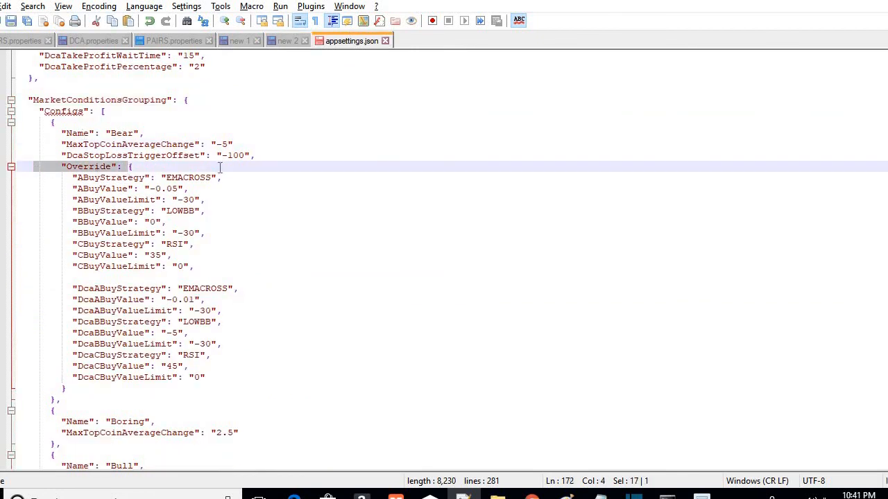
pyautogui.click(178, 156)
pyautogui.doubleClick(123, 156)
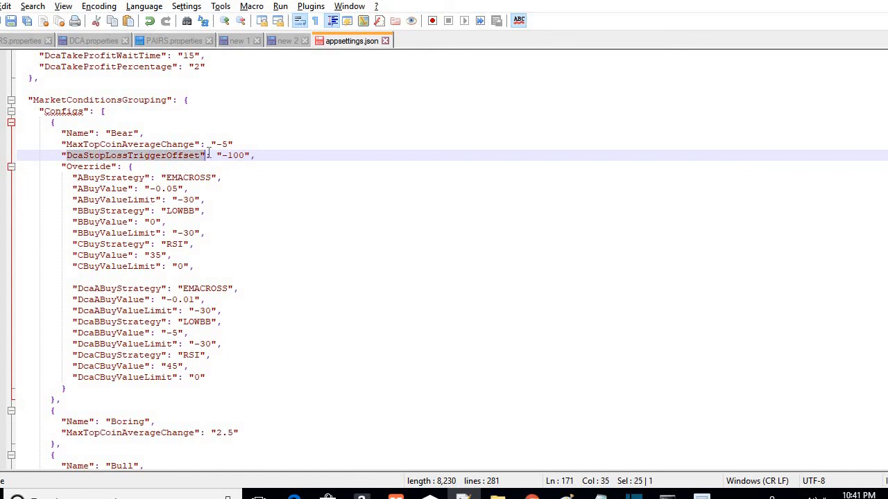
pyautogui.click(166, 155)
pyautogui.keyDown('shift'); pyautogui.click(67, 155); pyautogui.keyUp('shift')
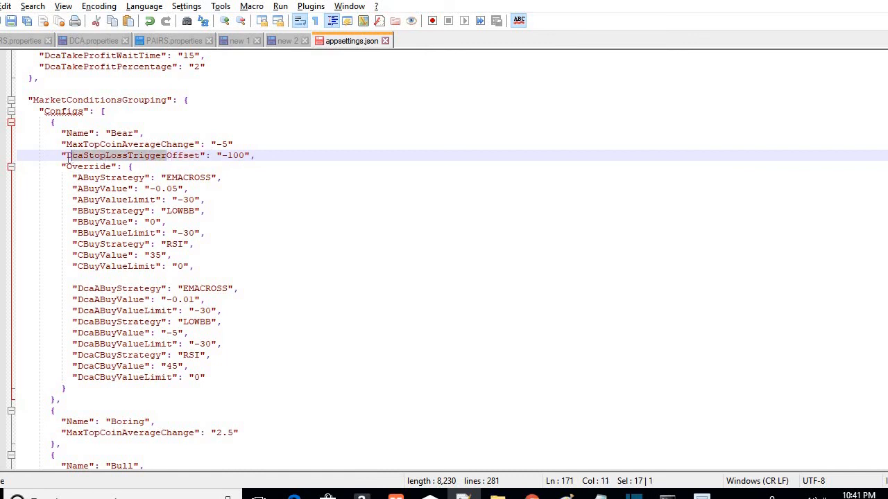
pyautogui.moveTo(248, 157); pyautogui.dragTo(166, 157)
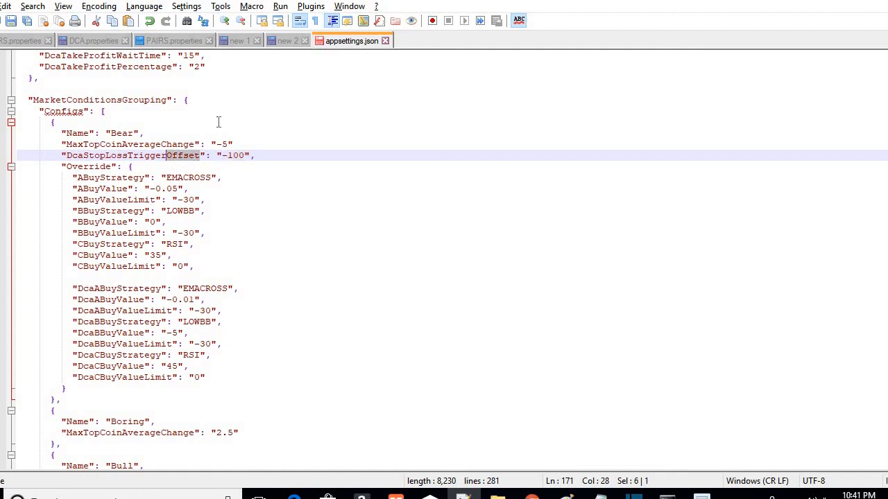
pyautogui.moveTo(223, 156); pyautogui.dragTo(258, 154)
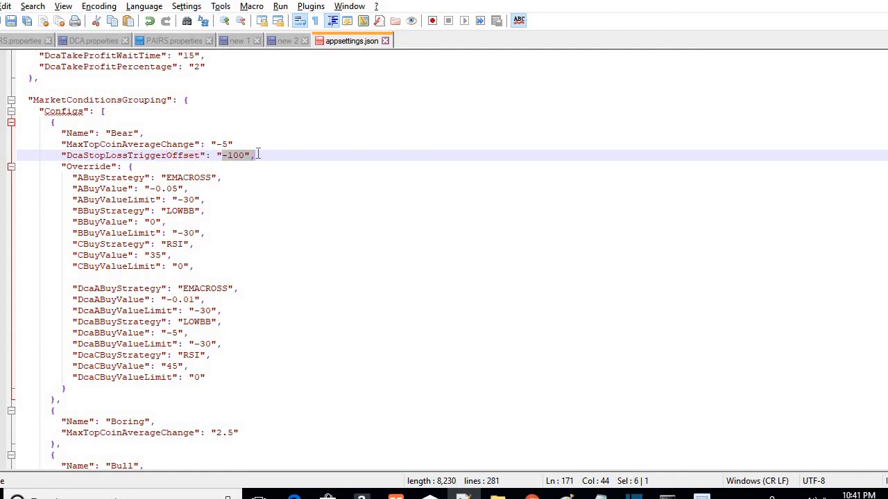
# Step: Highlight the Bear config's Override keyword, its braces and all the buy and DCA properties enclosed between them
pyautogui.moveTo(61, 167); pyautogui.dragTo(120, 167)
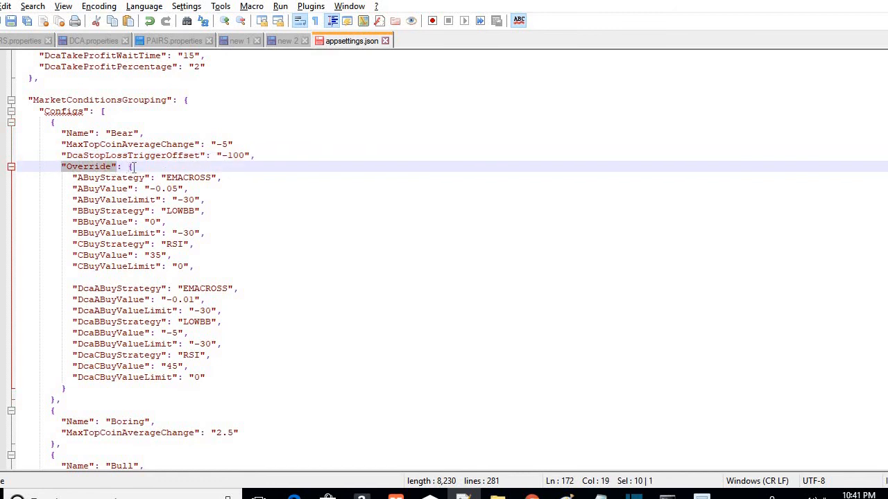
pyautogui.doubleClick(131, 168)
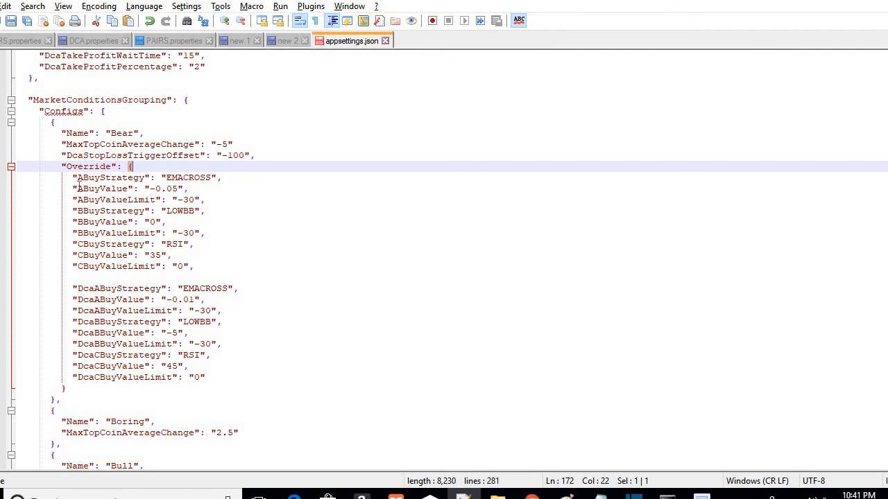
pyautogui.moveTo(72, 178); pyautogui.dragTo(226, 378)
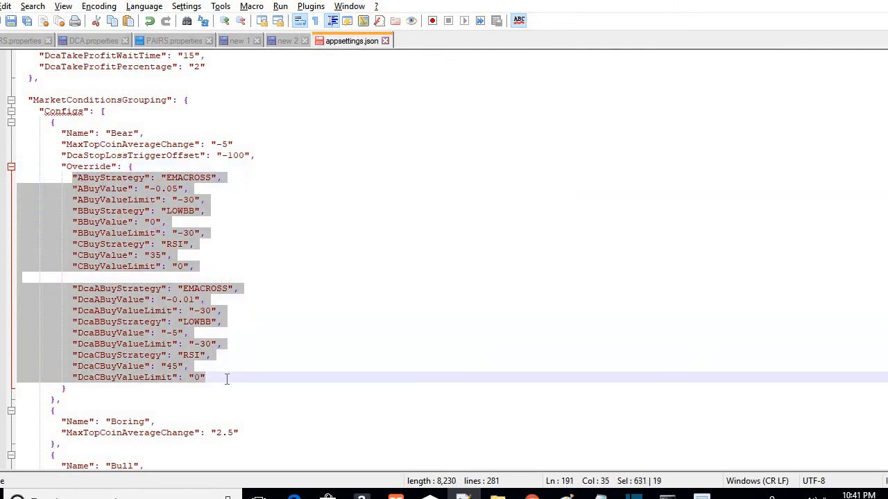
pyautogui.click(71, 390)
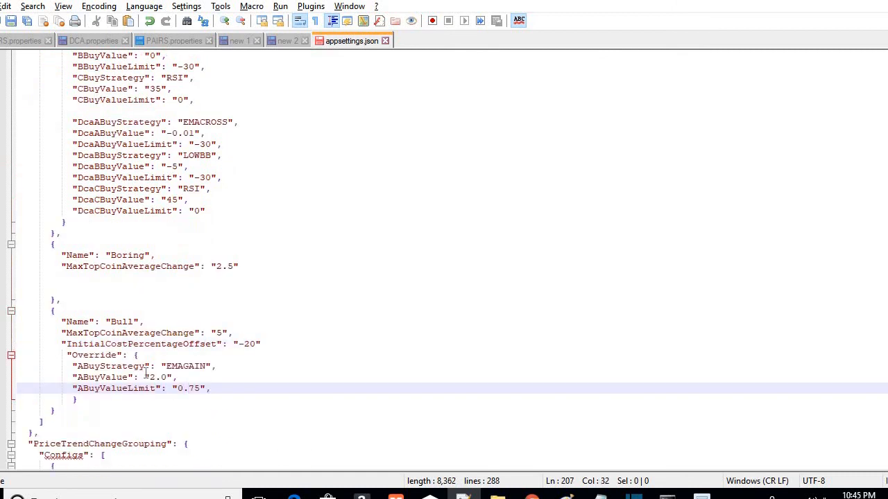
# Step: Examine the ABuyValue and ABuyValueLimit entries in the Bull config's Override block
pyautogui.doubleClick(153, 378)
pyautogui.write('2')
pyautogui.moveTo(141, 378); pyautogui.dragTo(182, 377)
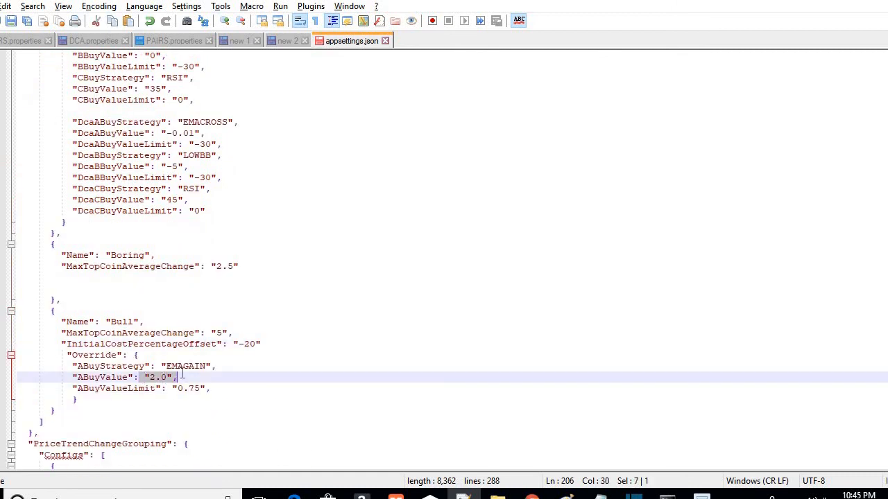
pyautogui.click(217, 394)
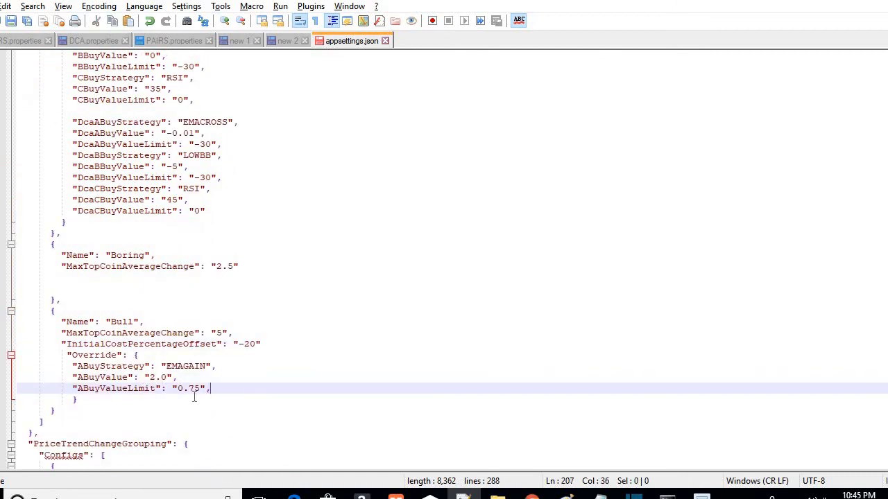
# Step: Highlight the ABuyValue setting's value in the Bull config's Override block
pyautogui.click(205, 356)
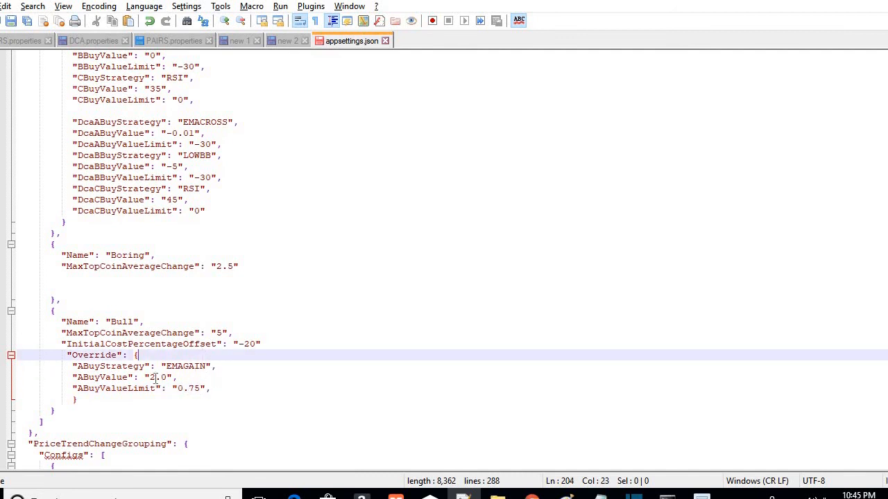
pyautogui.moveTo(146, 378); pyautogui.dragTo(186, 377)
pyautogui.click(216, 388)
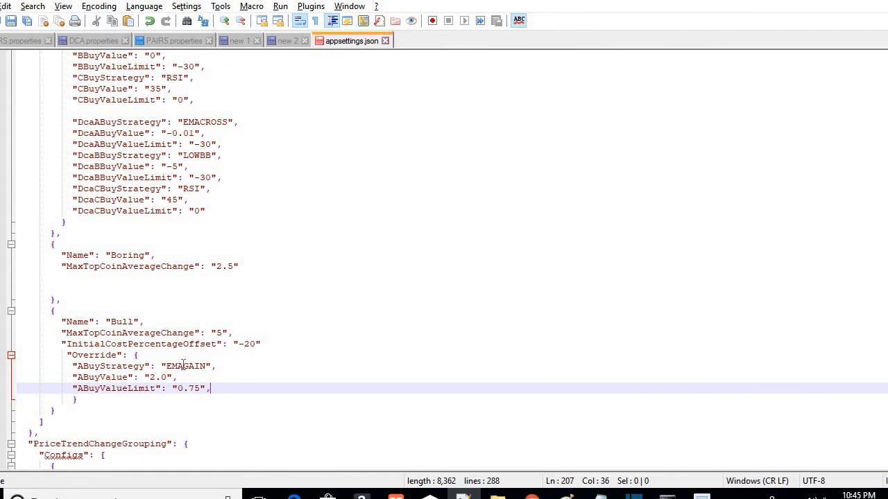
# Step: Highlight the Bull config's name and examine its MaxTopCoinAverageChange threshold
pyautogui.moveTo(106, 322); pyautogui.dragTo(139, 322)
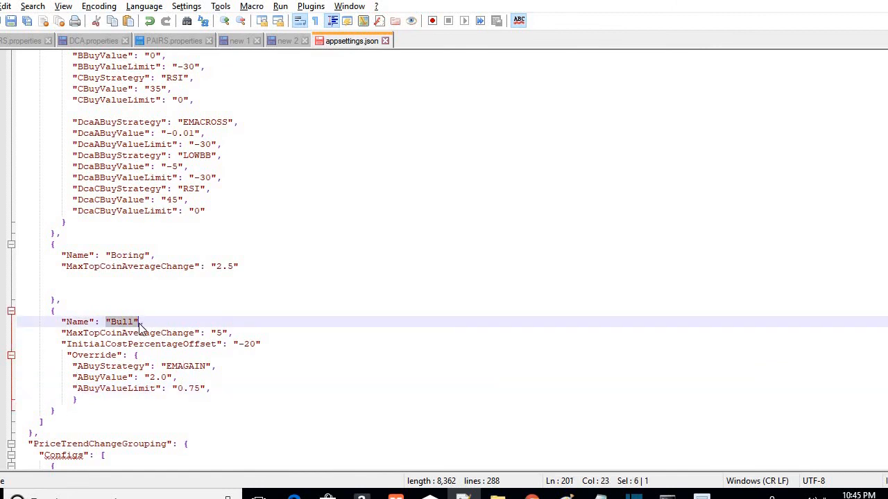
pyautogui.moveTo(61, 334); pyautogui.dragTo(163, 335)
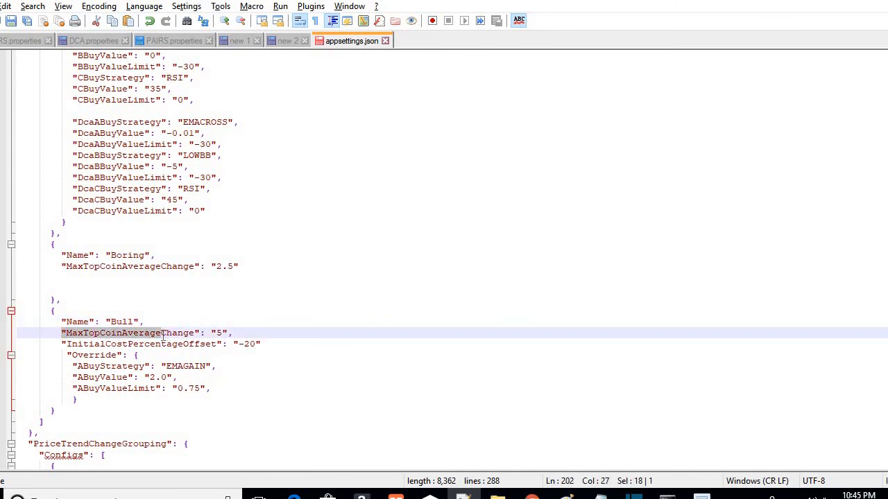
pyautogui.moveTo(232, 332); pyautogui.dragTo(219, 337)
pyautogui.click(220, 336)
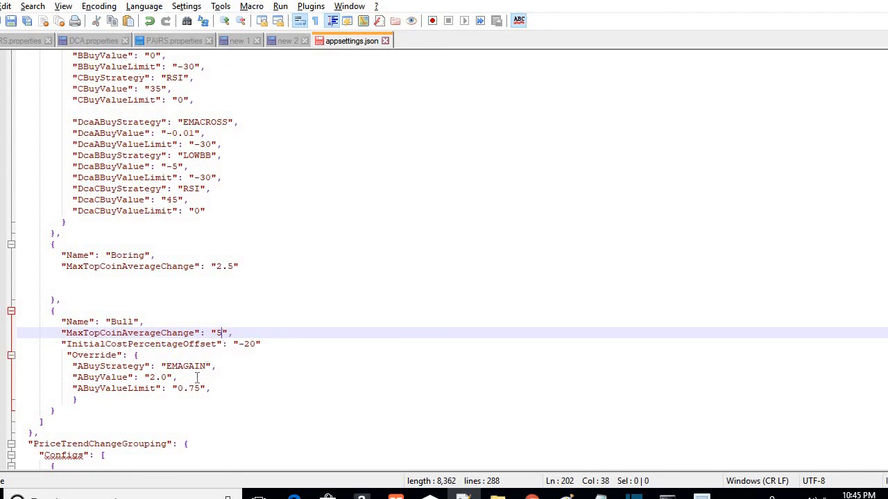
# Step: Highlight the full ABuyValue and ABuyValueLimit lines in the Bull config's Override block
pyautogui.moveTo(70, 363); pyautogui.dragTo(172, 379)
pyautogui.click(141, 368)
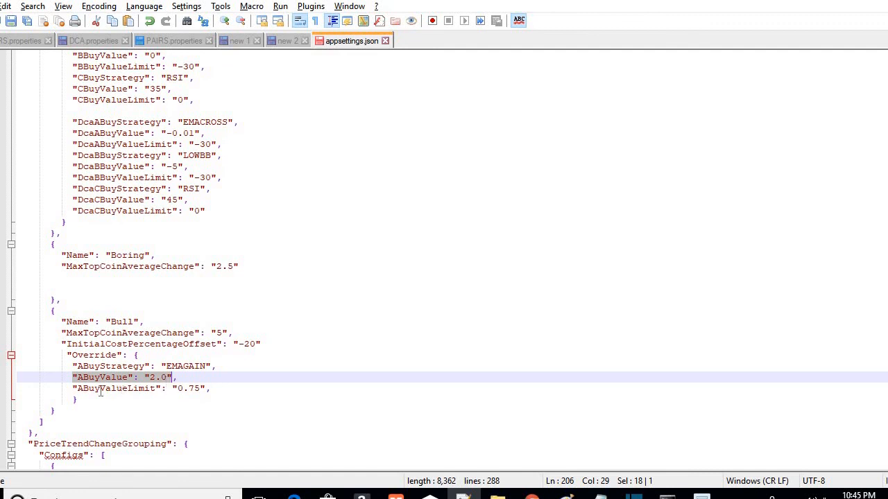
pyautogui.moveTo(71, 388); pyautogui.dragTo(213, 394)
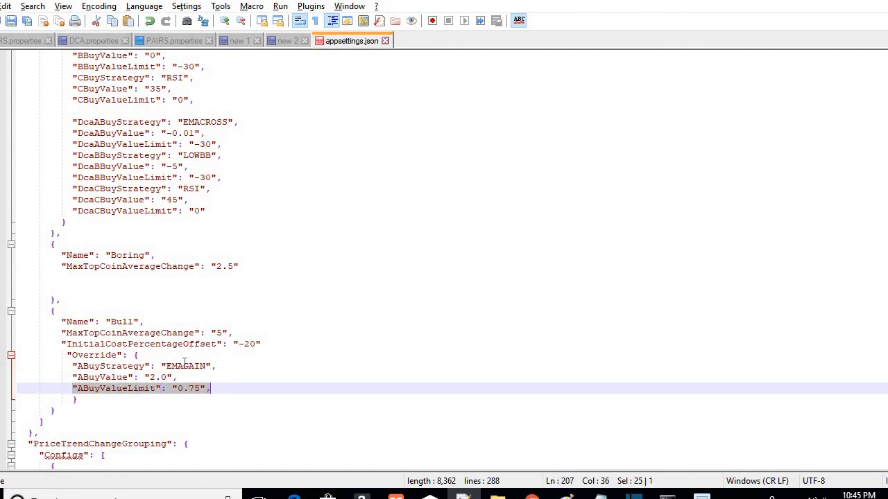
# Step: Switch to the "new 2" notes and examine the default A buy value and buy value limit under PAIRS
pyautogui.click(284, 39)
pyautogui.scroll(5, 228, 221)
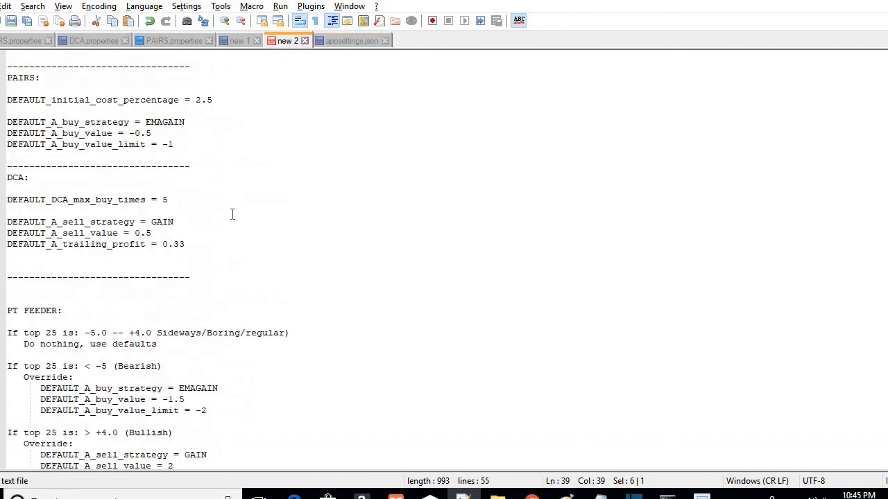
pyautogui.click(33, 89)
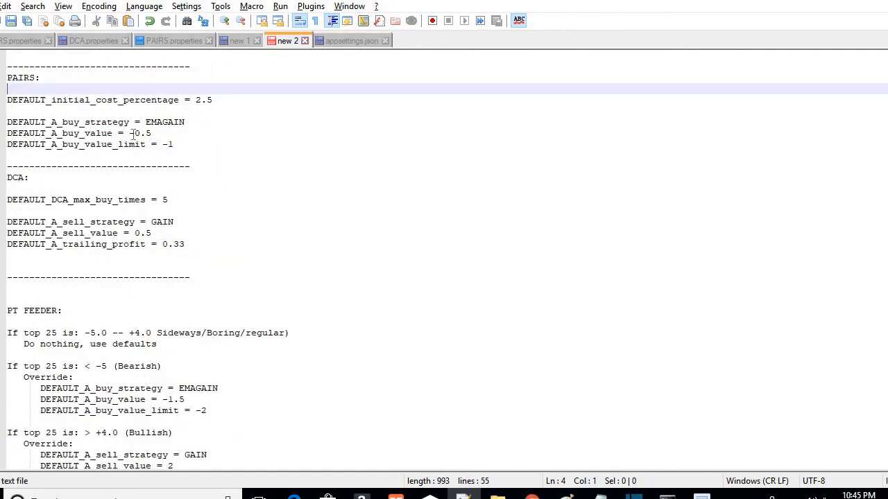
pyautogui.moveTo(125, 134); pyautogui.dragTo(209, 143)
pyautogui.click(40, 155)
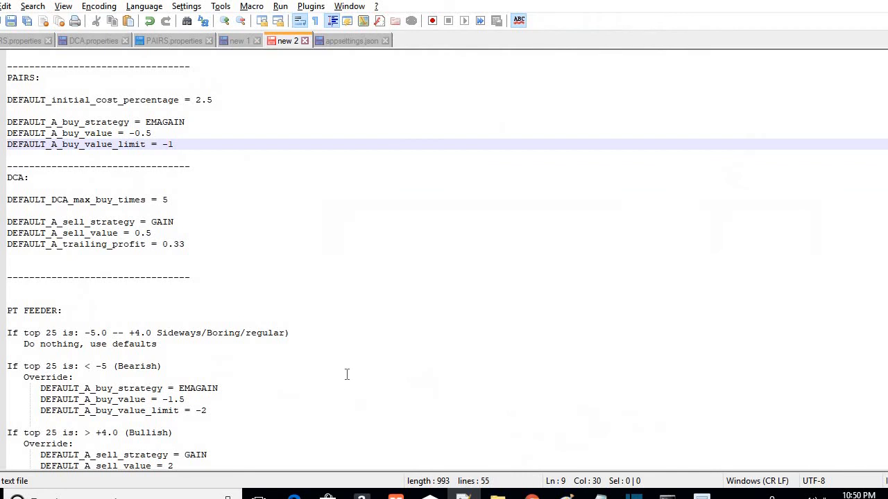
# Step: Review the PT FEEDER rules in the notes for the sideways, bearish, bullish and super bearish conditions
pyautogui.scroll(-2, 259, 374)
pyautogui.scroll(-4, 234, 349)
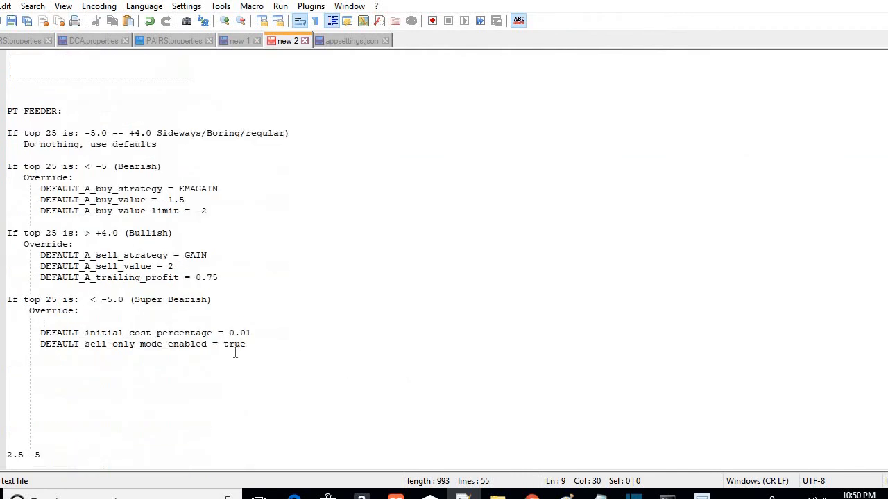
pyautogui.scroll(3, 216, 289)
pyautogui.scroll(3, 303, 311)
pyautogui.scroll(-4, 296, 329)
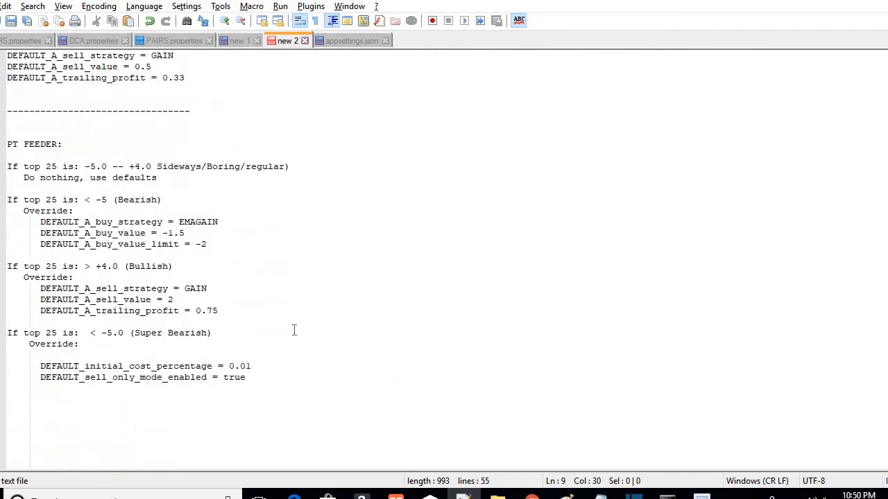
# Step: Return to appsettings.json and look through it from the market condition configs up to the PtFeeder section
pyautogui.click(348, 40)
pyautogui.scroll(-1, 421, 204)
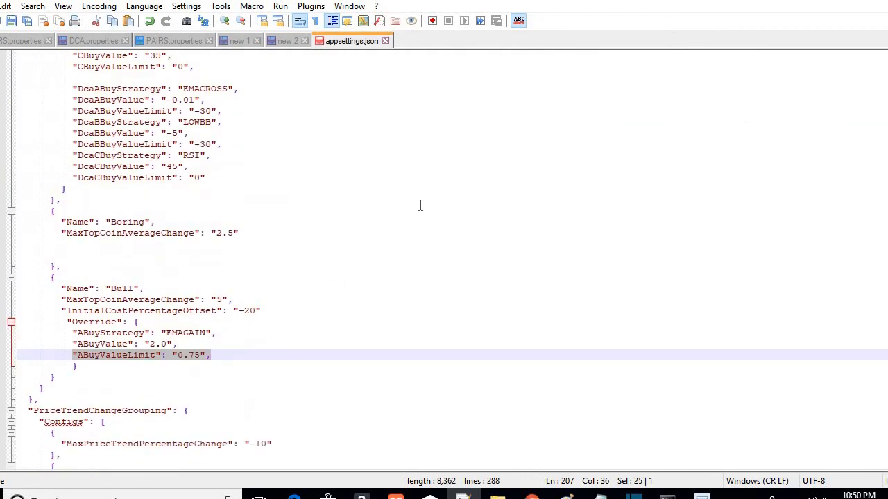
pyautogui.scroll(12, 420, 204)
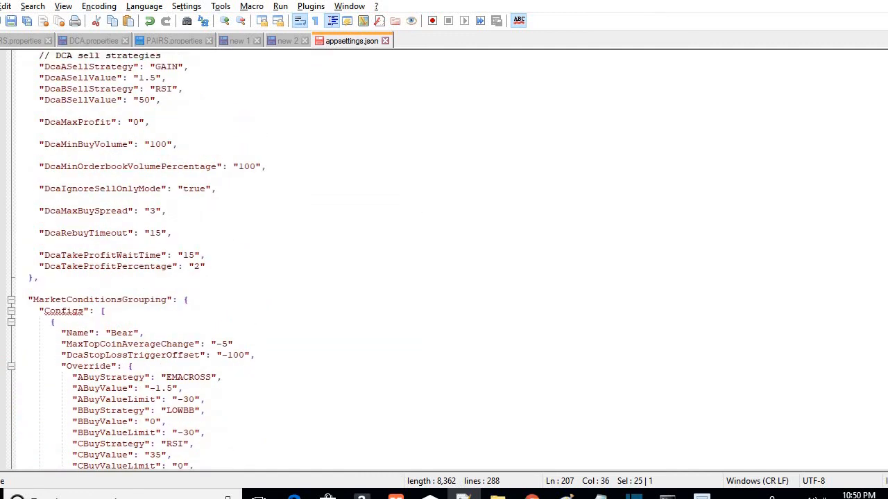
pyautogui.scroll(-12, 444, 256)
pyautogui.scroll(20, 444, 260)
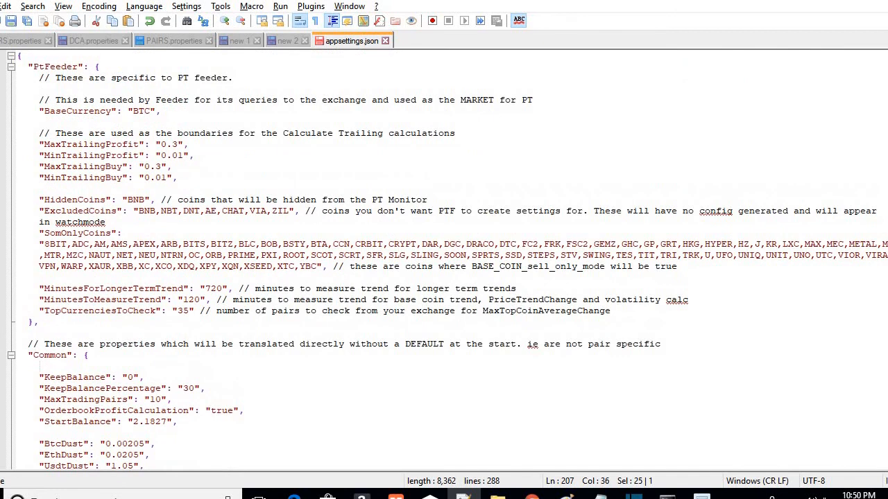
# Step: Highlight the Bull config from InitialCostPercentageOffset through its Override block and compare it with the Bear and Boring configs
pyautogui.moveTo(39, 144); pyautogui.dragTo(144, 144)
pyautogui.scroll(-1, 143, 247)
pyautogui.scroll(-4, 142, 247)
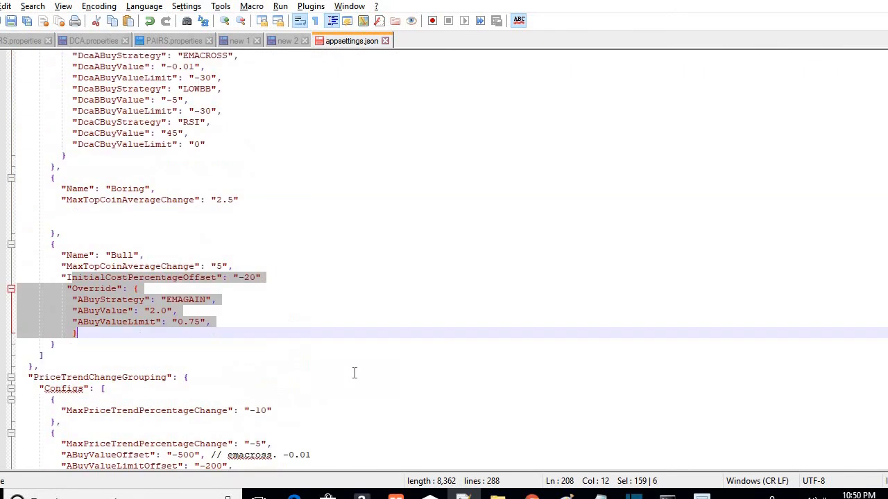
pyautogui.scroll(6, 242, 78)
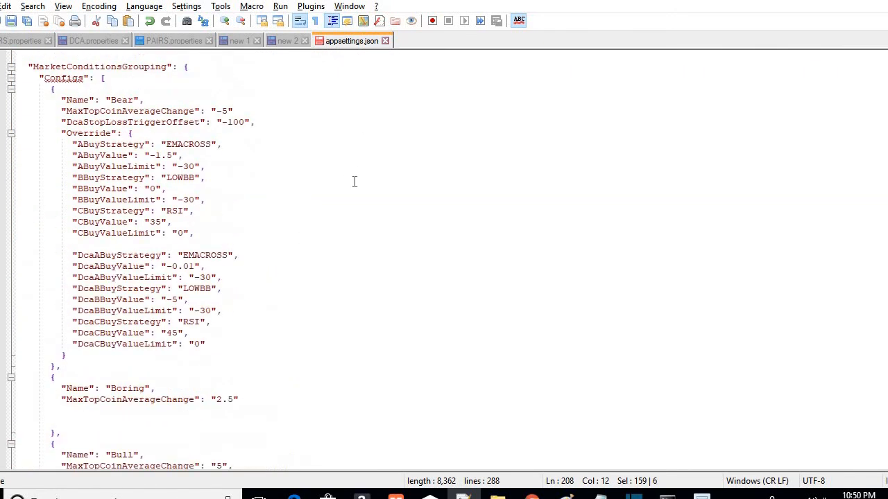
pyautogui.scroll(-4, 216, 277)
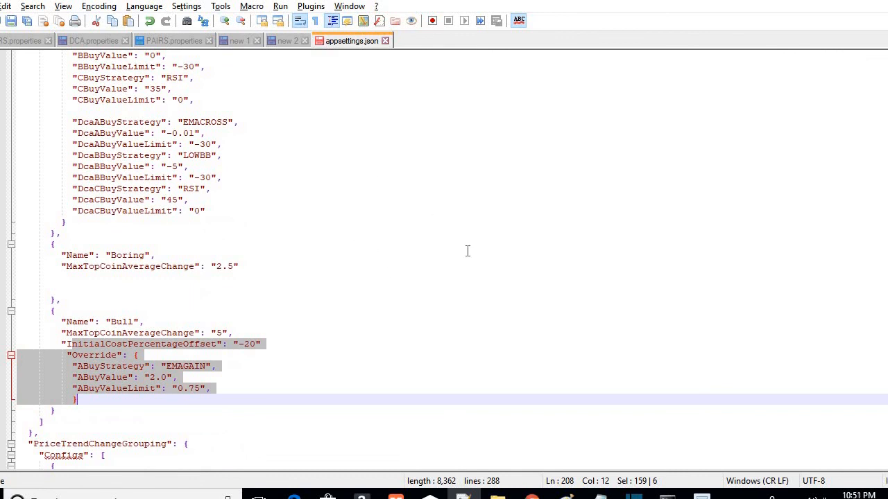
# Step: Switch to the ProfitTrailer PAIRS config page in Chrome
pyautogui.hotkey('alt', 'Tab')
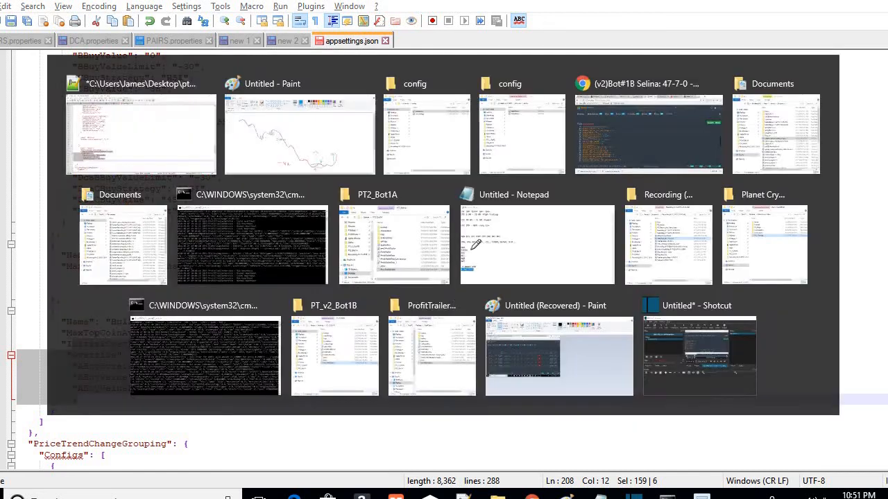
pyautogui.click(532, 496)
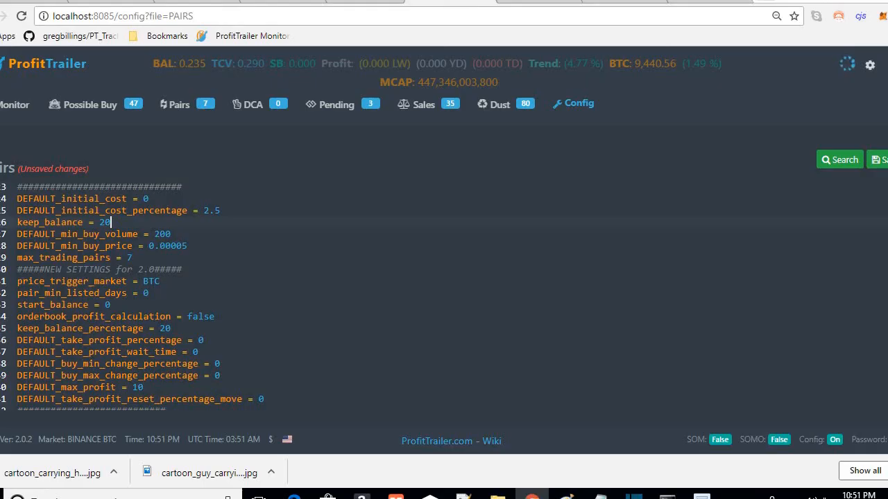